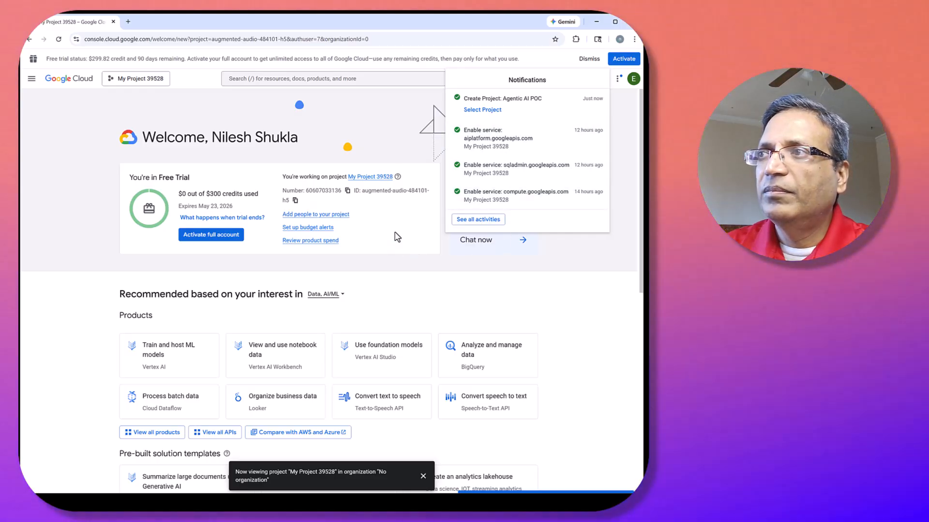
Switch the active project to Agentic AI POC.
left_click(222, 208)
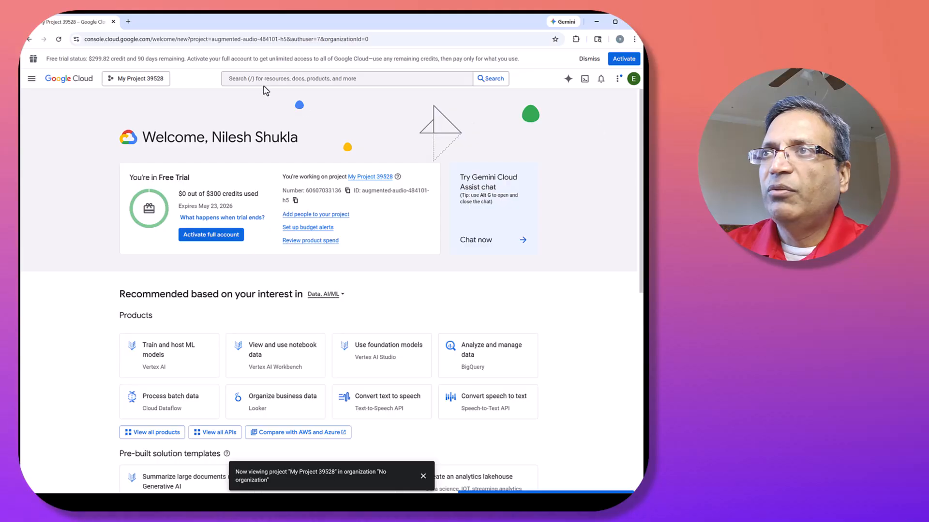
left_click(154, 81)
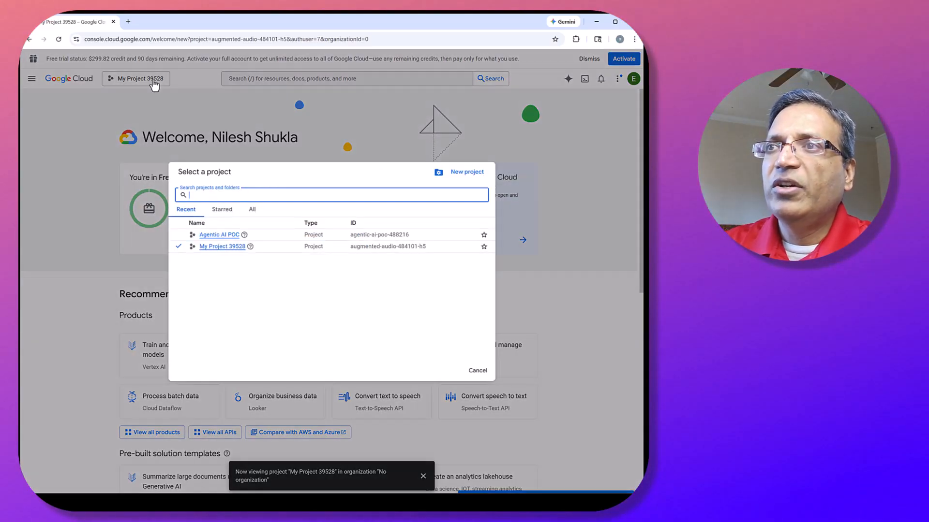
left_click(218, 234)
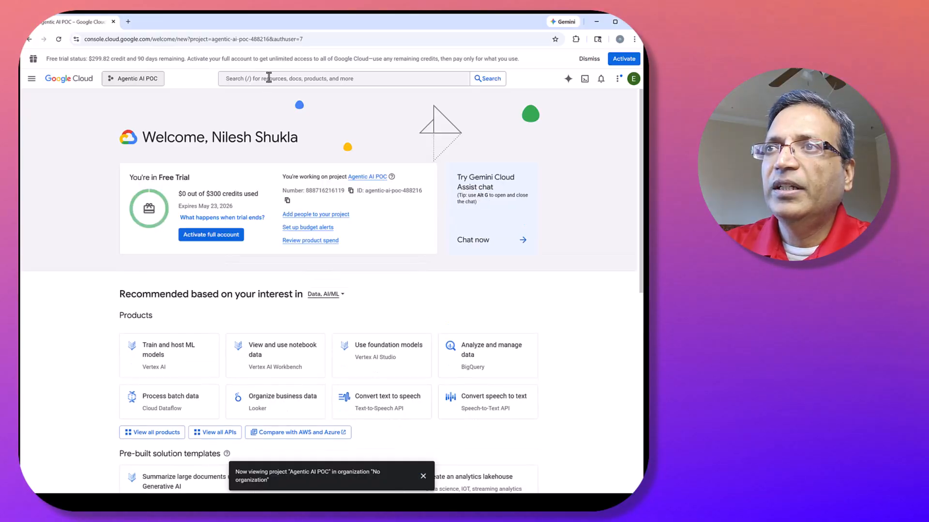
Search for "cloud sql" and open the Cloud SQL product page.
left_click(269, 78)
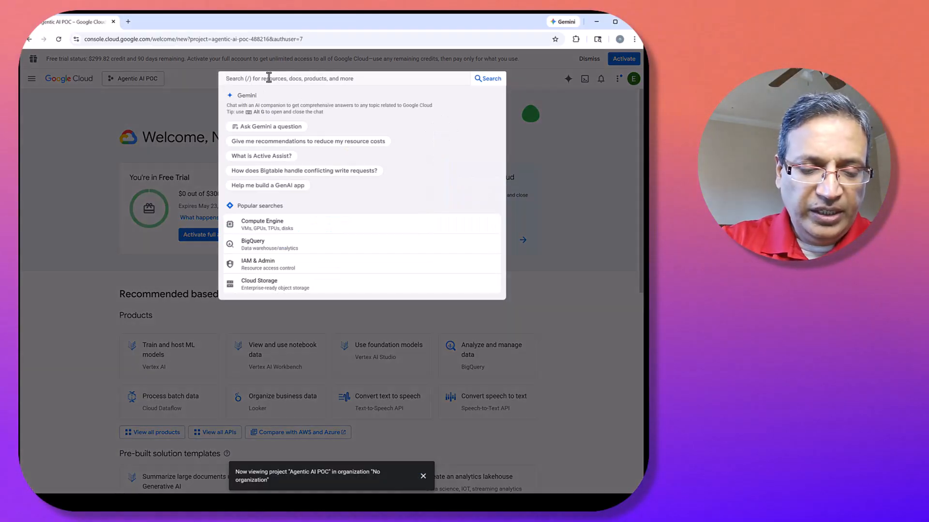
type("cloud sql")
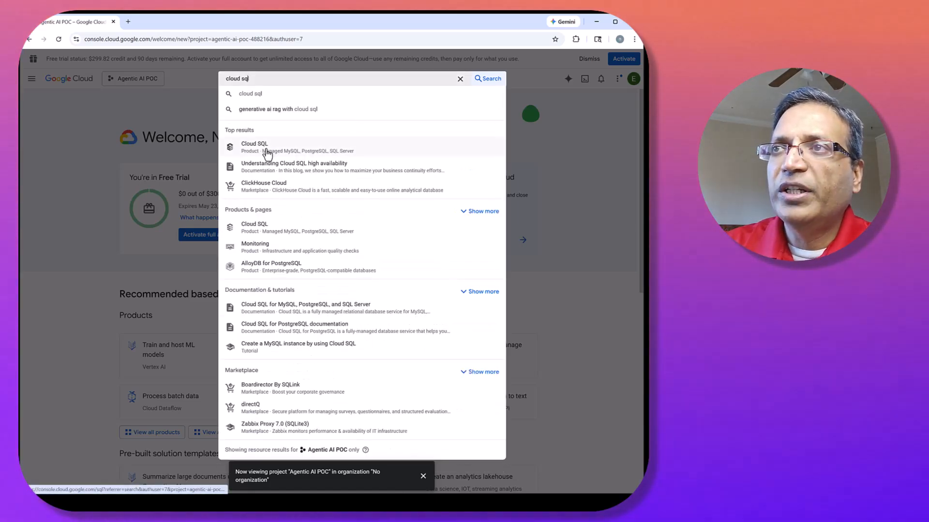
left_click(268, 154)
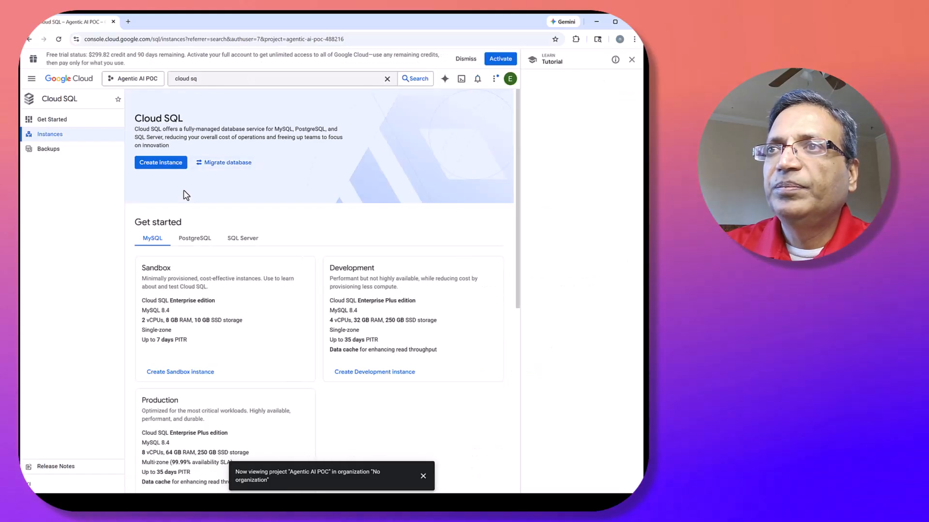
Start creating a Cloud SQL instance with the PostgreSQL engine and enable the required Compute Engine API.
left_click(150, 164)
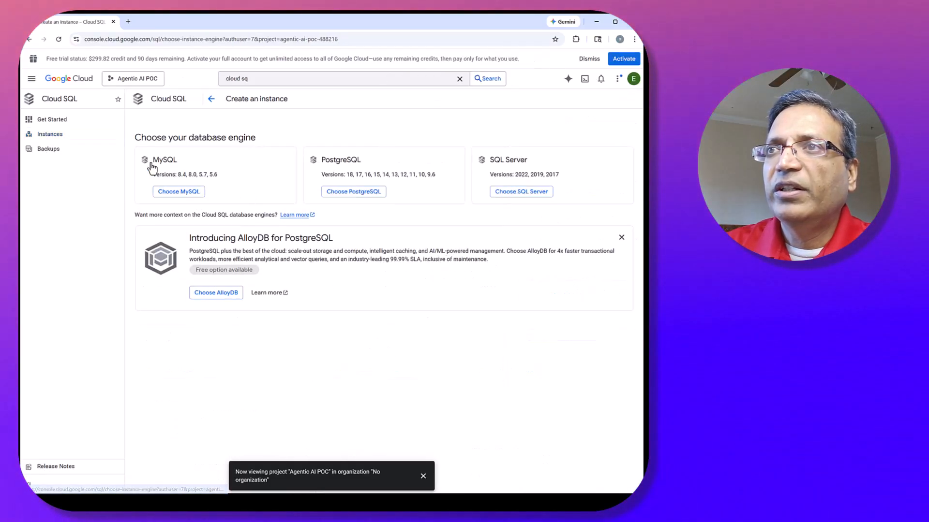
left_click(353, 196)
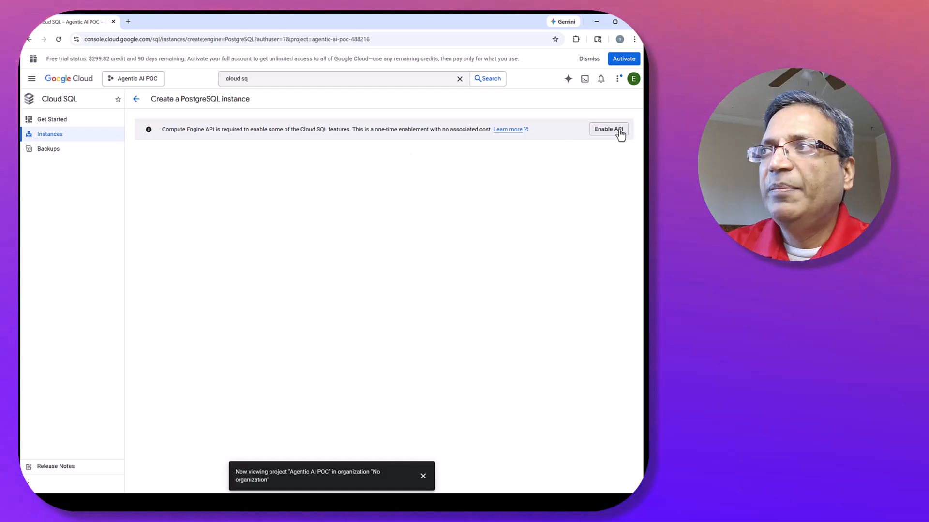
left_click(623, 131)
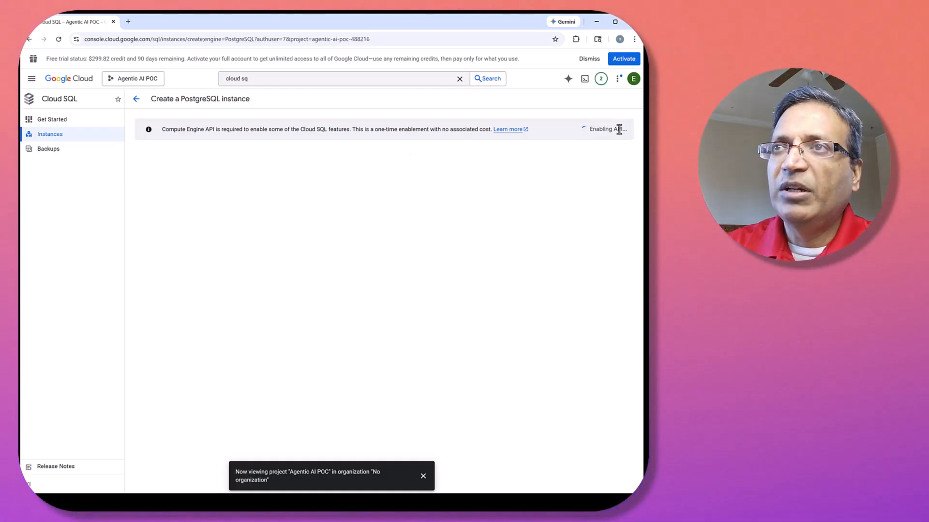
left_click(423, 477)
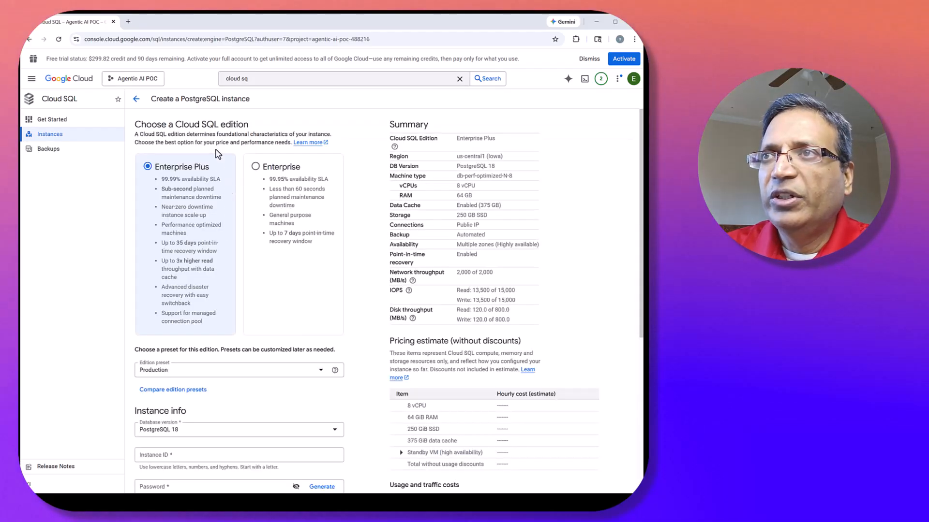
Choose the Enterprise edition and apply the Sandbox preset to the new instance.
left_click(255, 168)
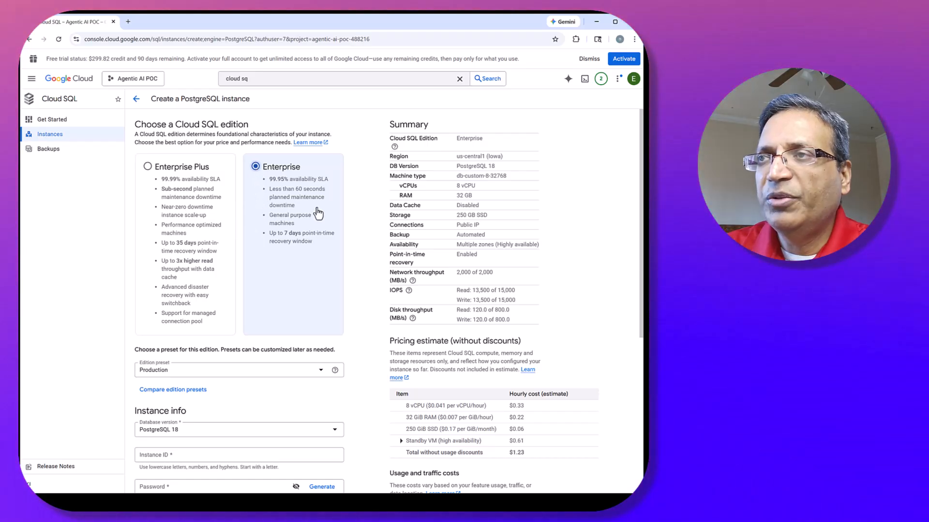
scroll(305, 222, "down", 1)
left_click(270, 333)
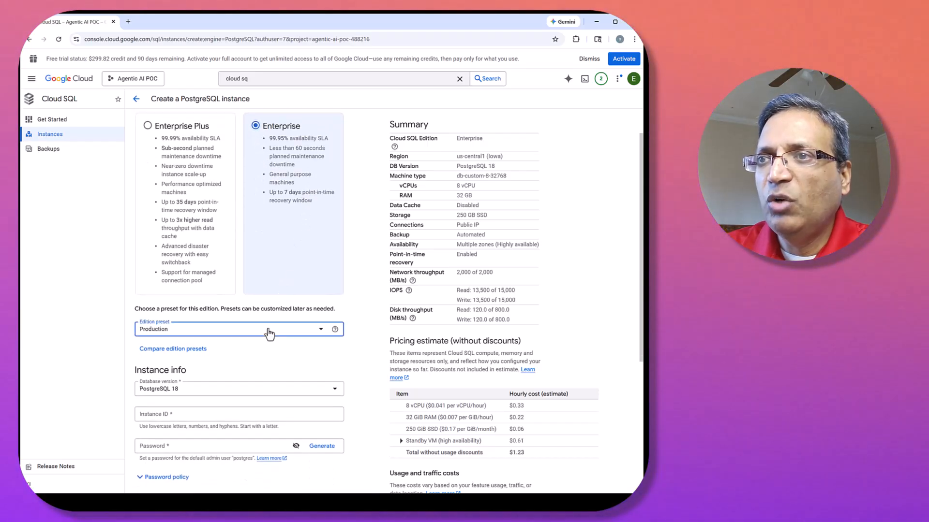
left_click(197, 377)
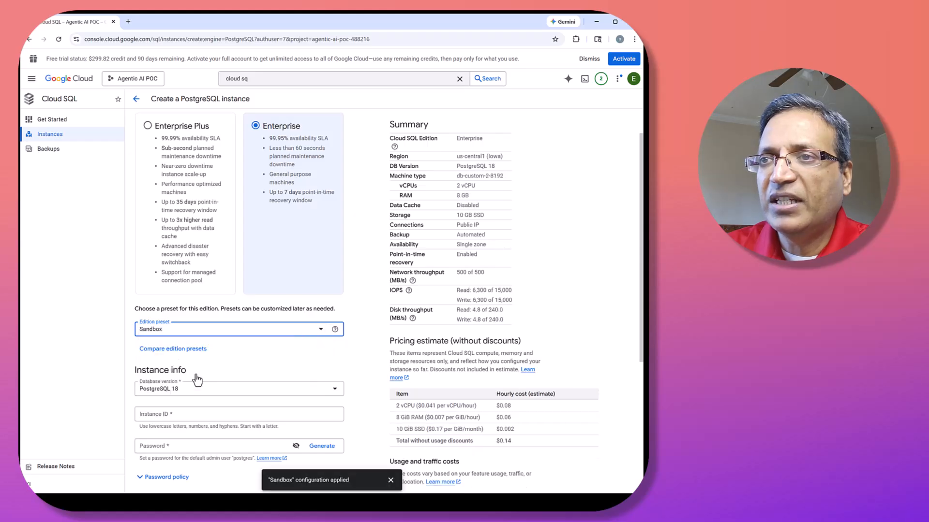
Set the instance ID to people-data-instance.
scroll(197, 380, "down", 2)
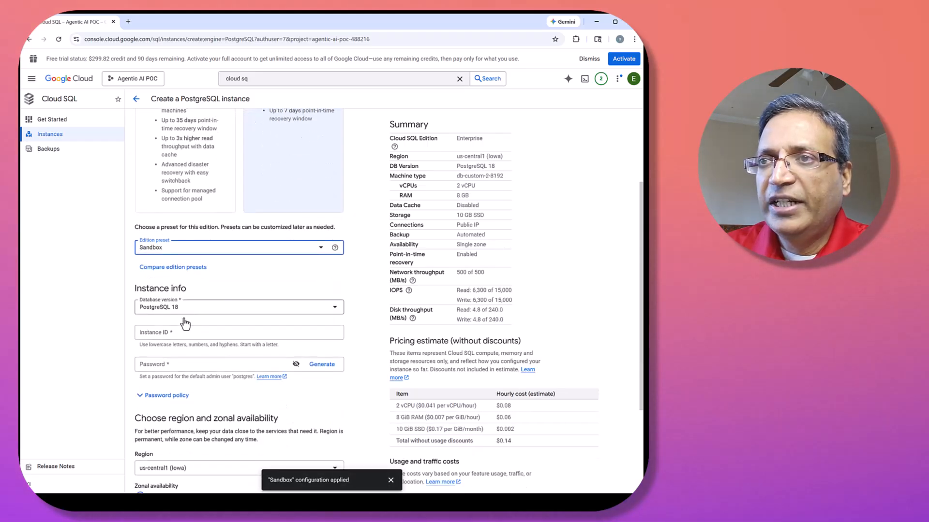
left_click(184, 334)
type("pe")
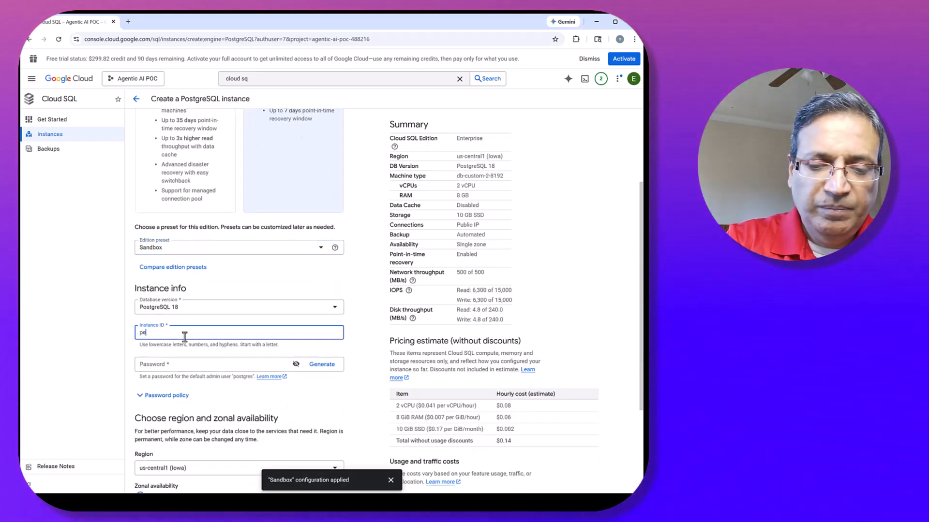
type("ope")
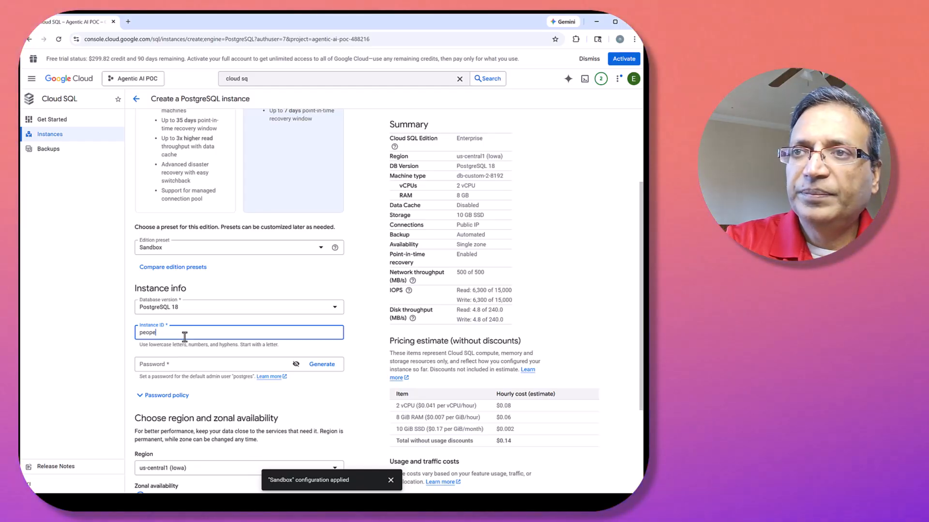
key("BackSpace")
type("le-")
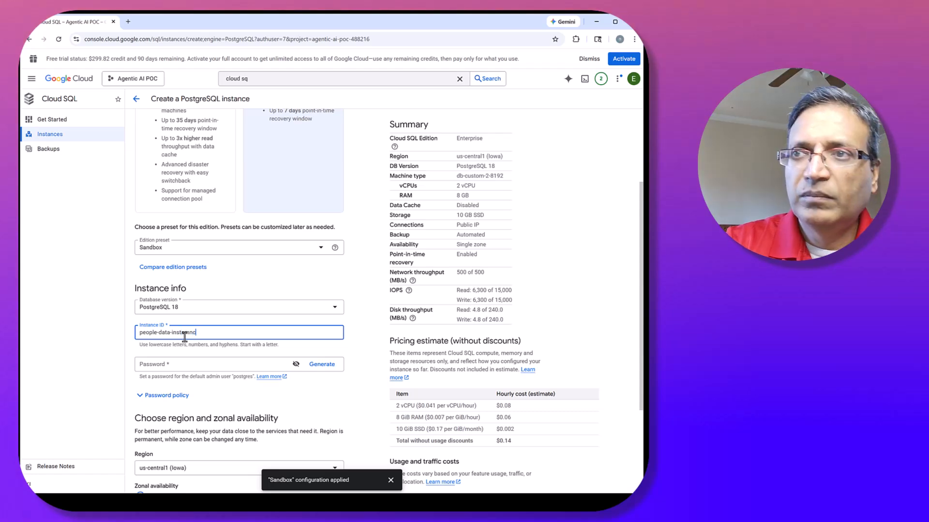
type("data-instamn")
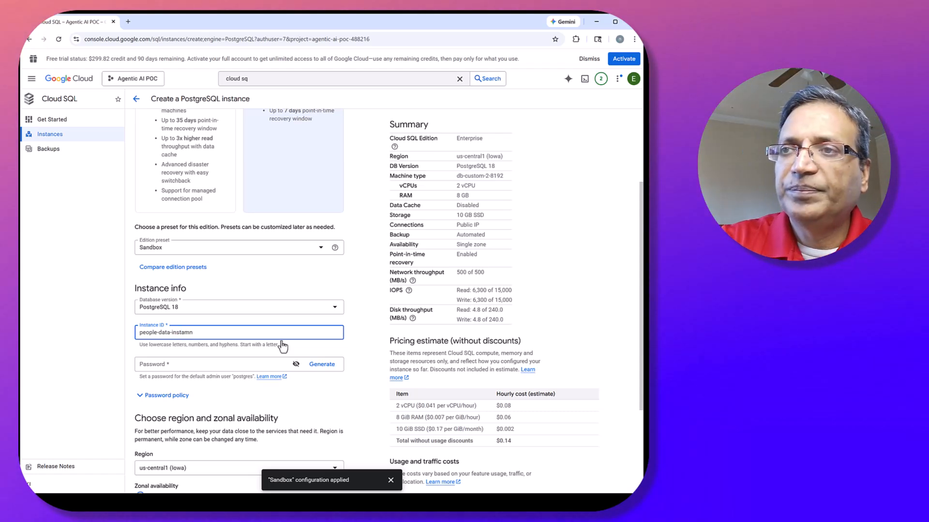
key("BackSpace")
key("BackSpace")
type("nce")
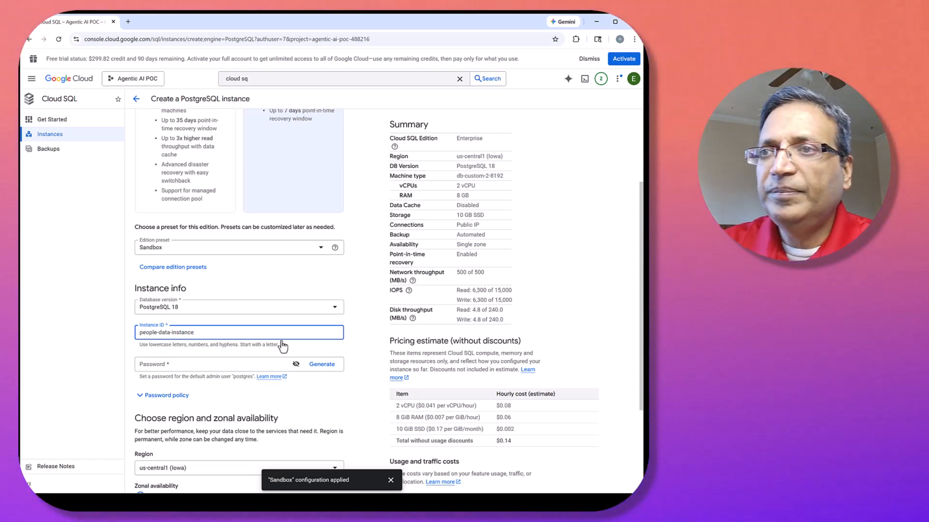
Enter a password for the instance's default admin user that meets the listed password requirements.
left_click(210, 363)
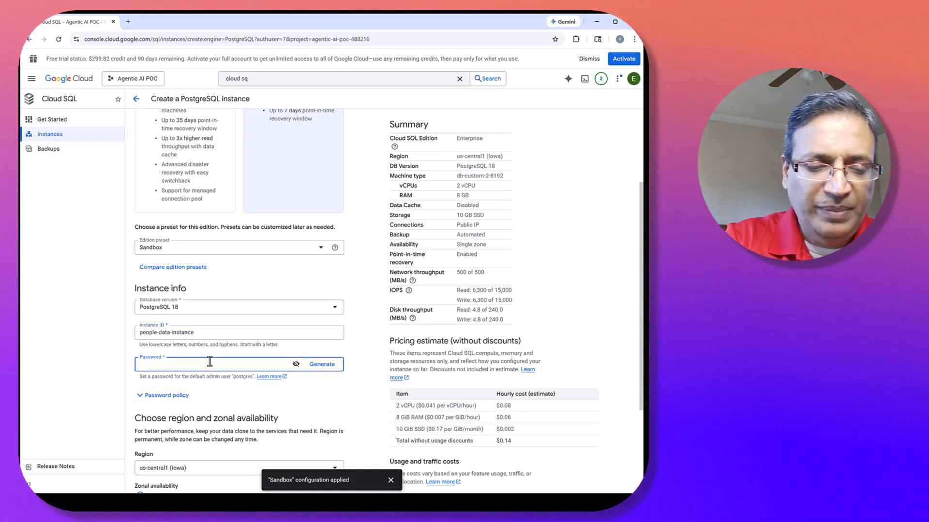
type("•••")
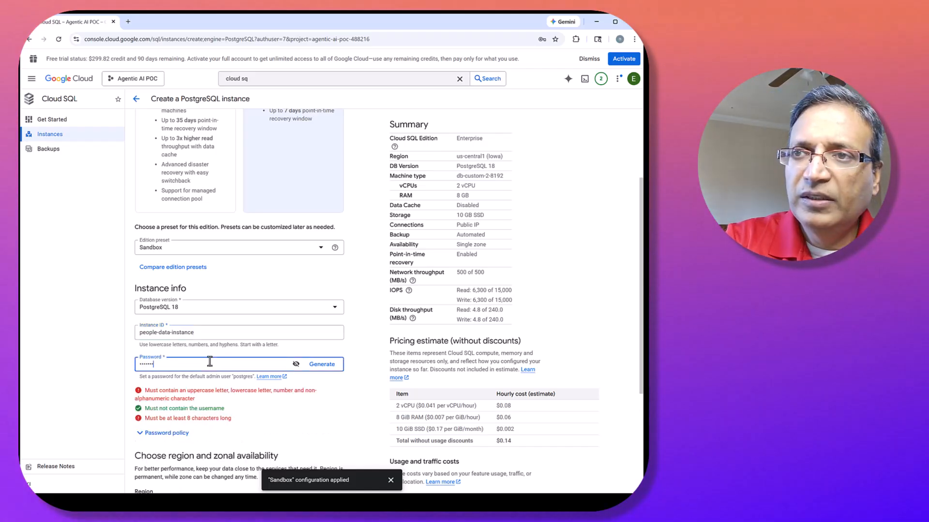
key("BackSpace")
type("•")
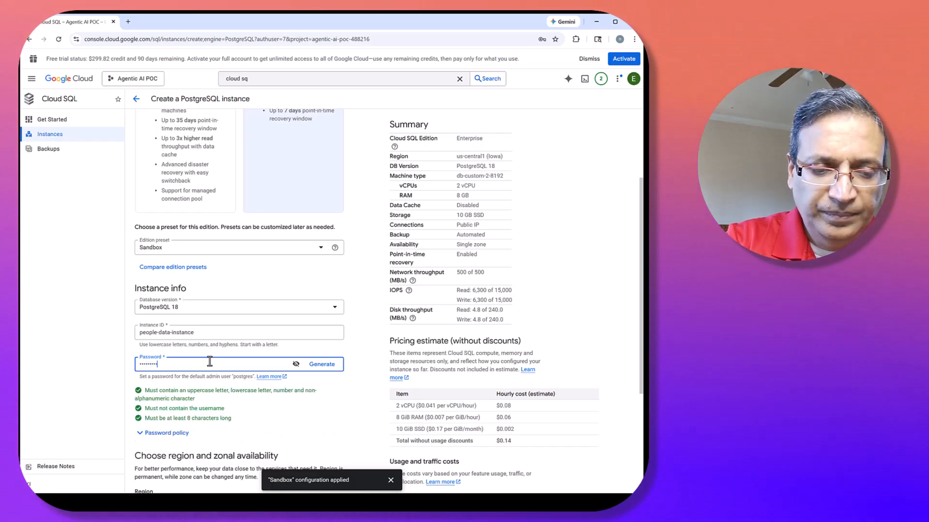
In the Data Protection settings, disable automated daily backups, instance deletion prevention, backup retention after deletion and the final backup on deletion.
scroll(210, 362, "down", 4)
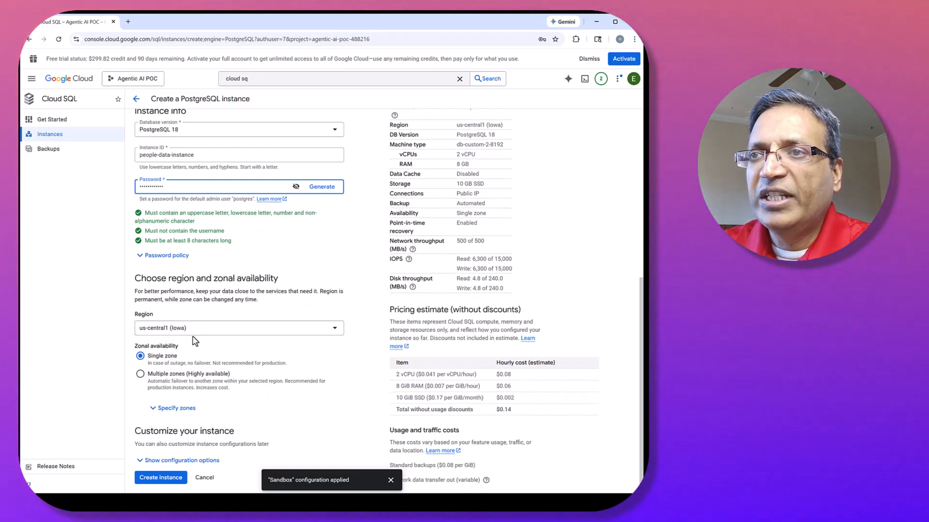
left_click(173, 464)
scroll(255, 287, "down", 5)
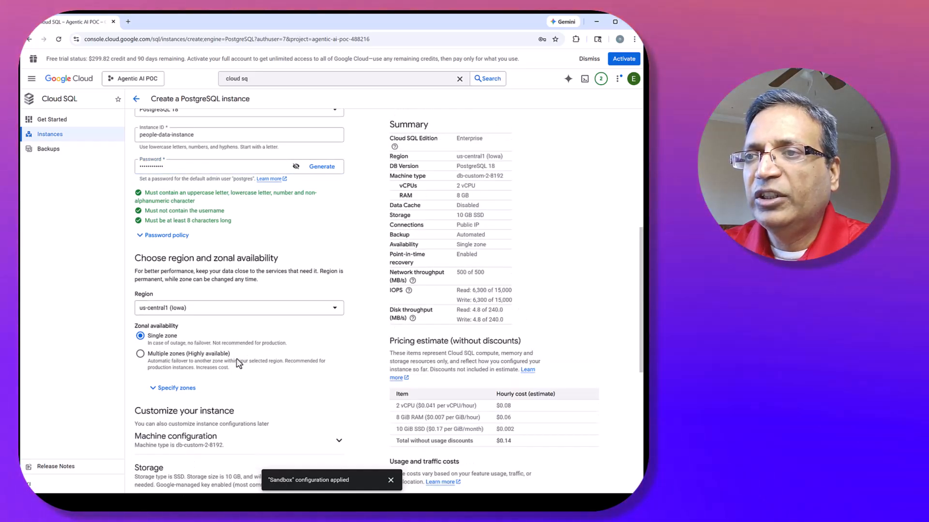
scroll(255, 288, "down", 1)
left_click(192, 293)
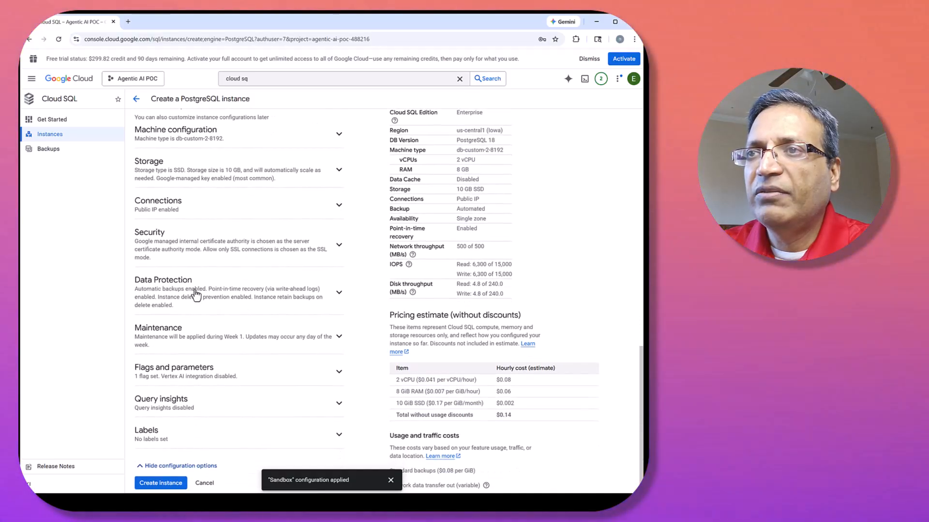
scroll(221, 305, "down", 3)
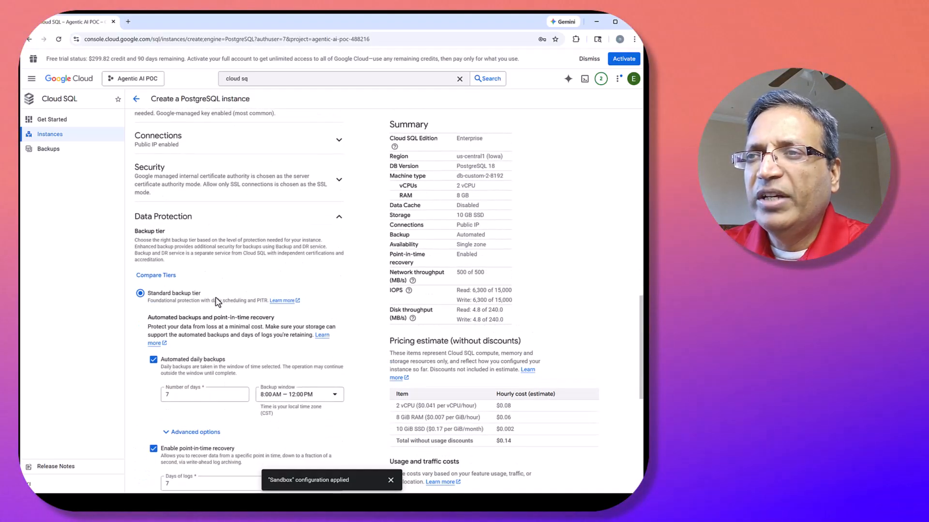
scroll(261, 286, "down", 3)
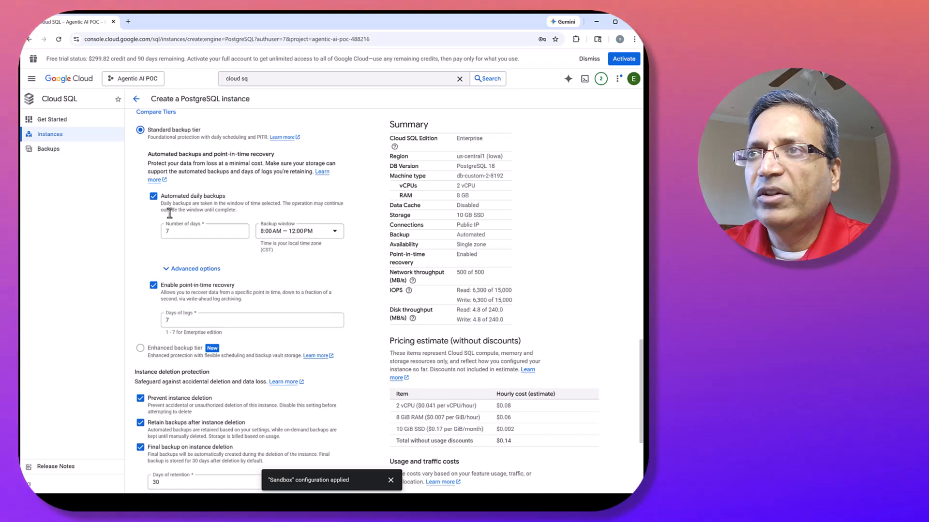
left_click(153, 196)
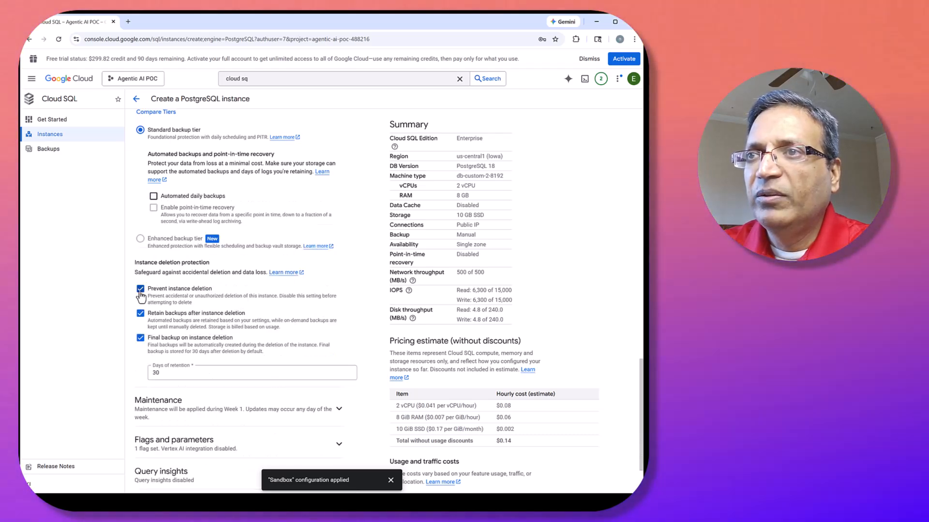
left_click(181, 292)
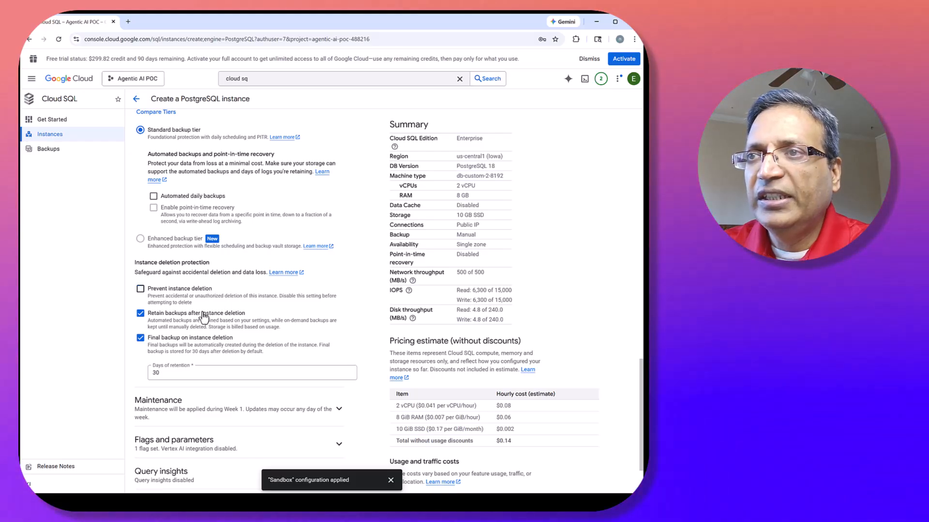
left_click(143, 341)
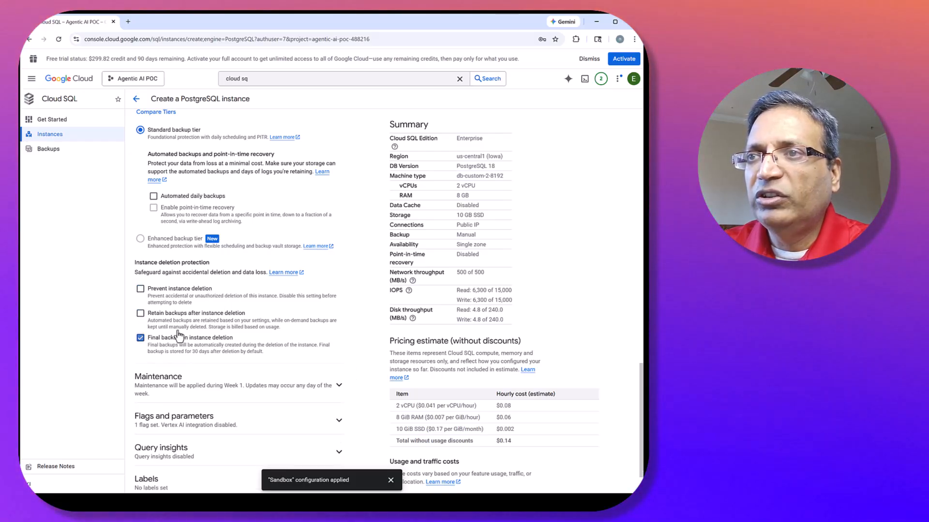
Create the configured PostgreSQL instance and wait for its provisioning to finish.
scroll(245, 329, "down", 1)
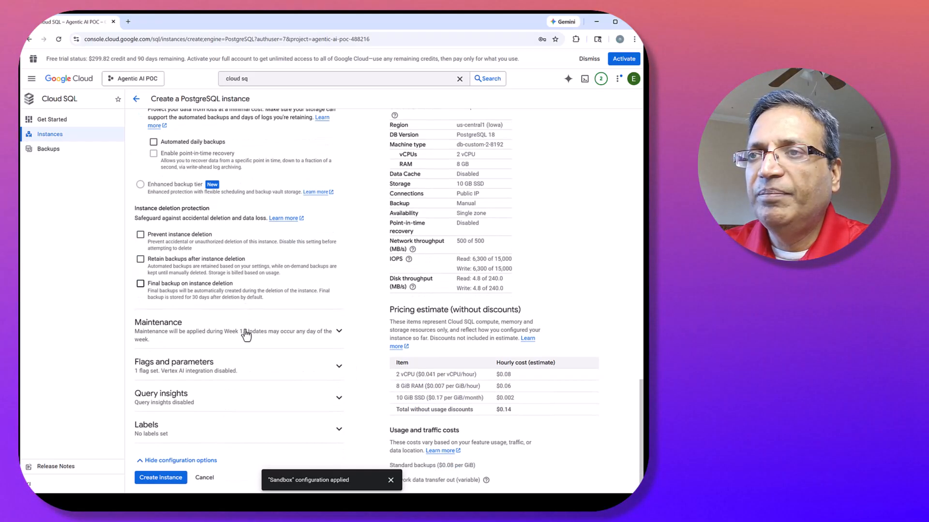
left_click(159, 478)
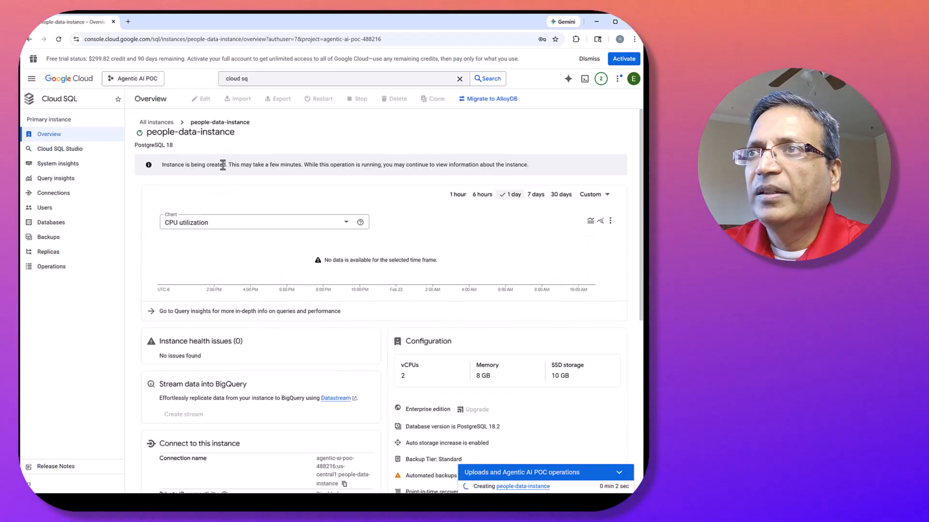
mouse_move(246, 99)
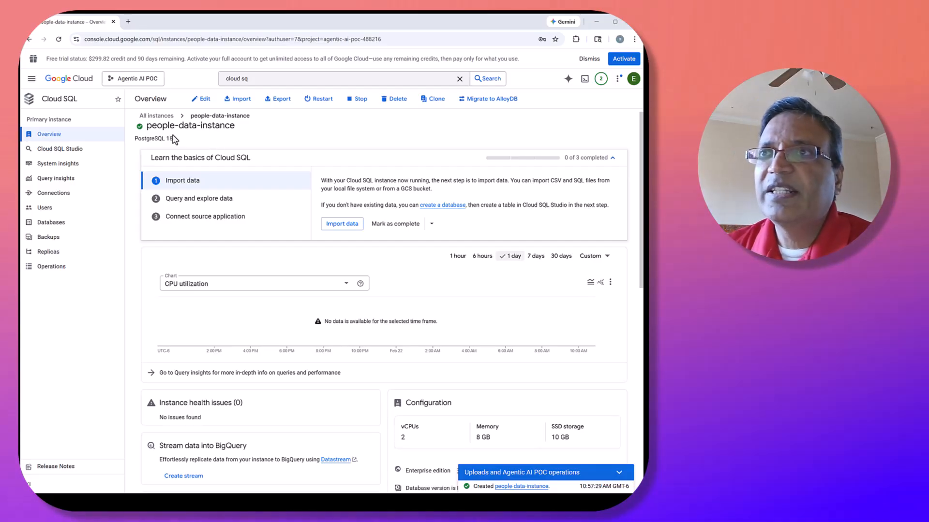
Open the list of all Cloud SQL instances, dismissing the Extended Support notice and closing the tutorial panel.
left_click(166, 121)
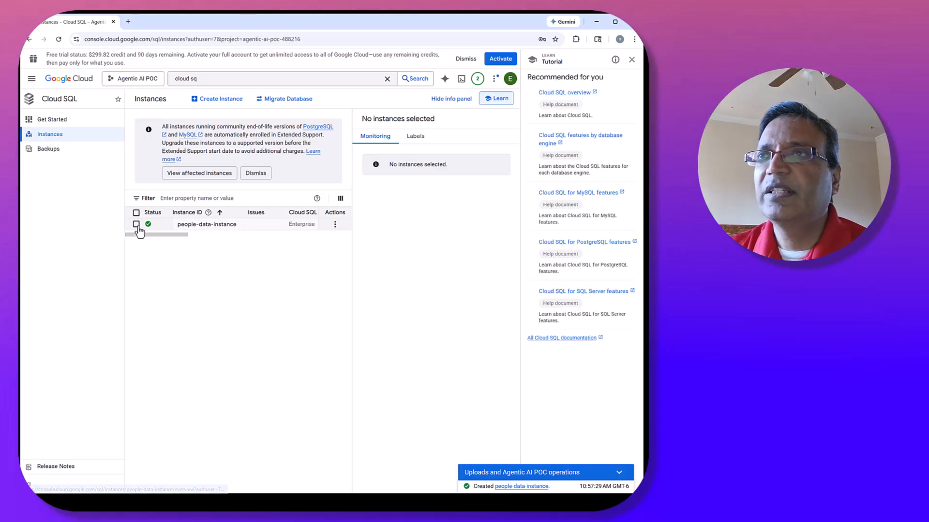
left_click(256, 173)
left_click(632, 60)
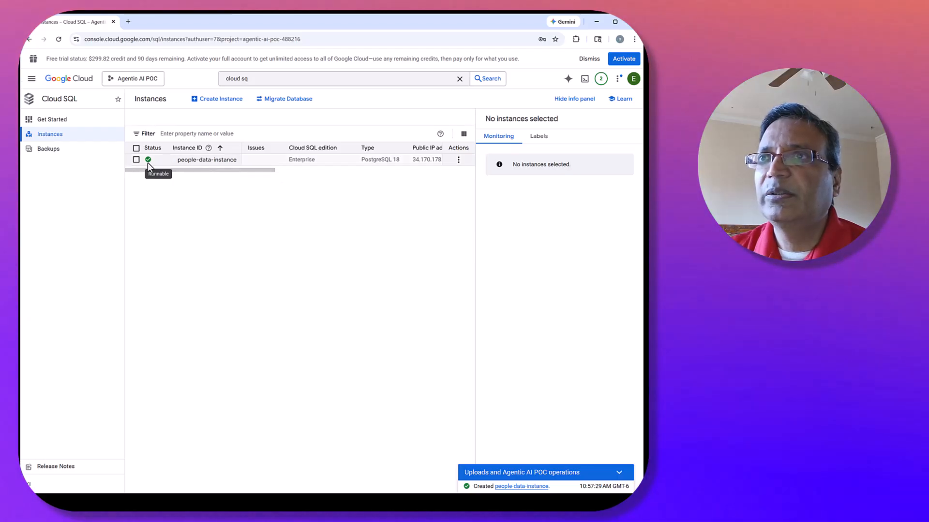
Add a built-in authentication user account to people-data-instance, entering its user name and a password that meets the listed requirements.
left_click(205, 160)
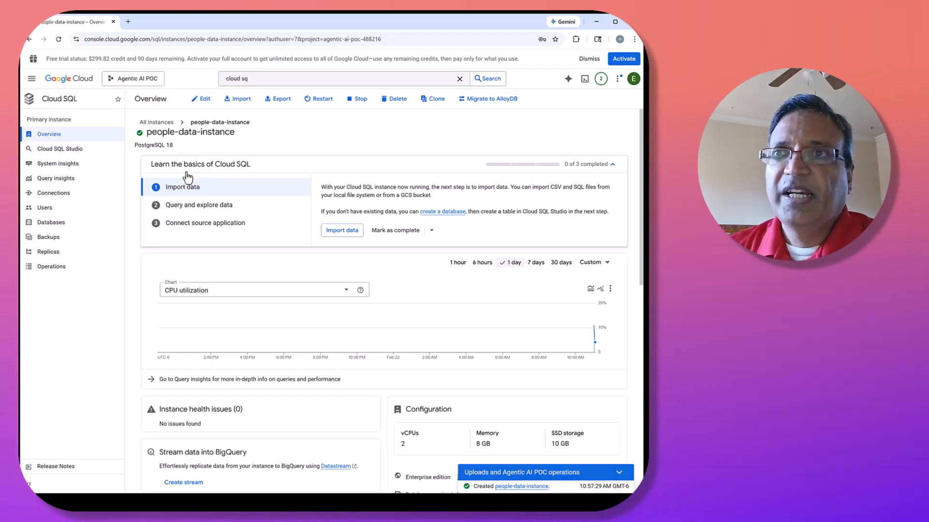
left_click(46, 209)
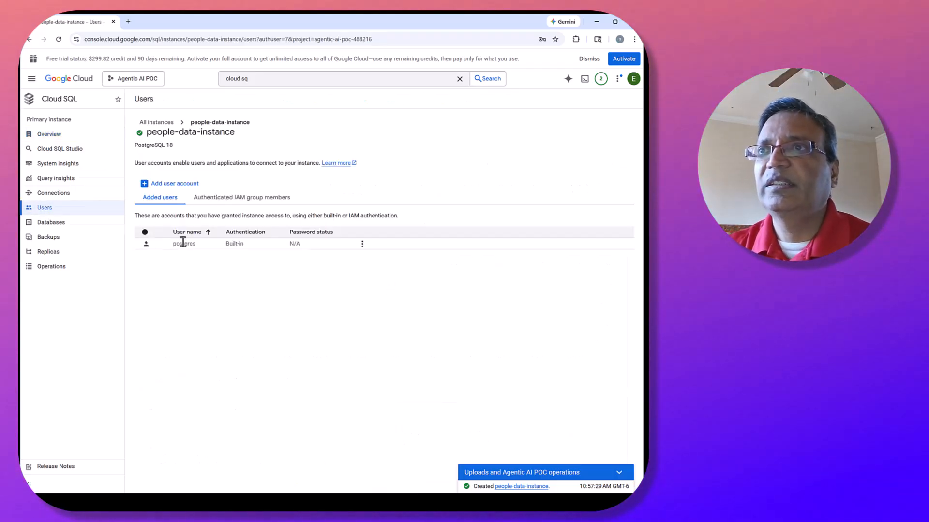
left_click(190, 187)
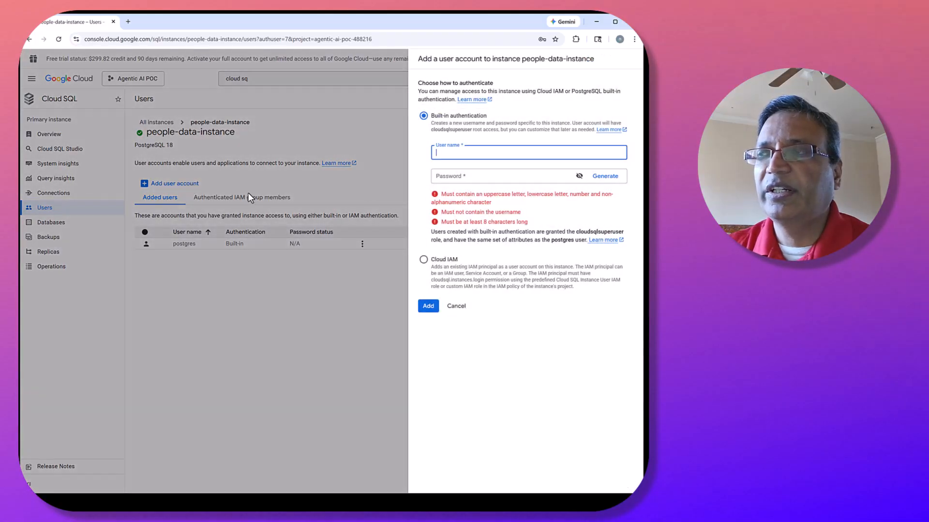
left_click(456, 178)
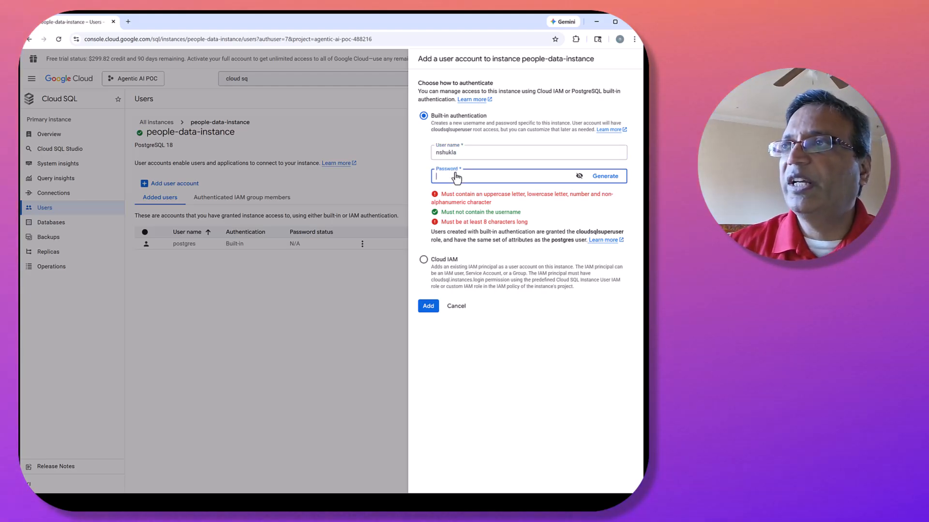
type("••")
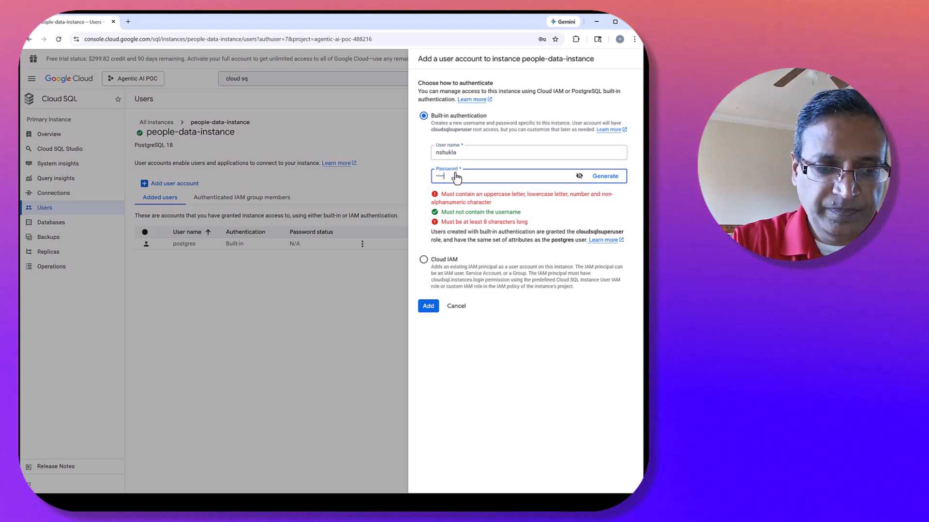
type("•••••")
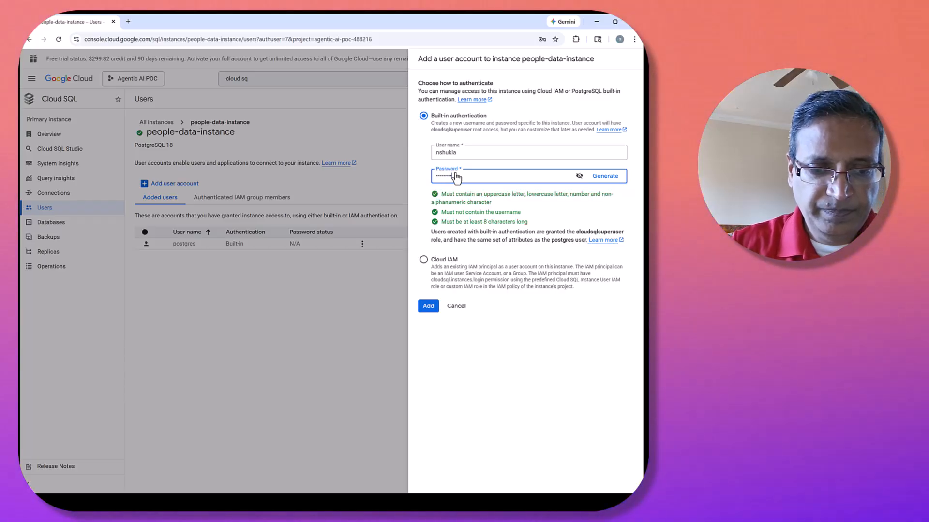
type("••")
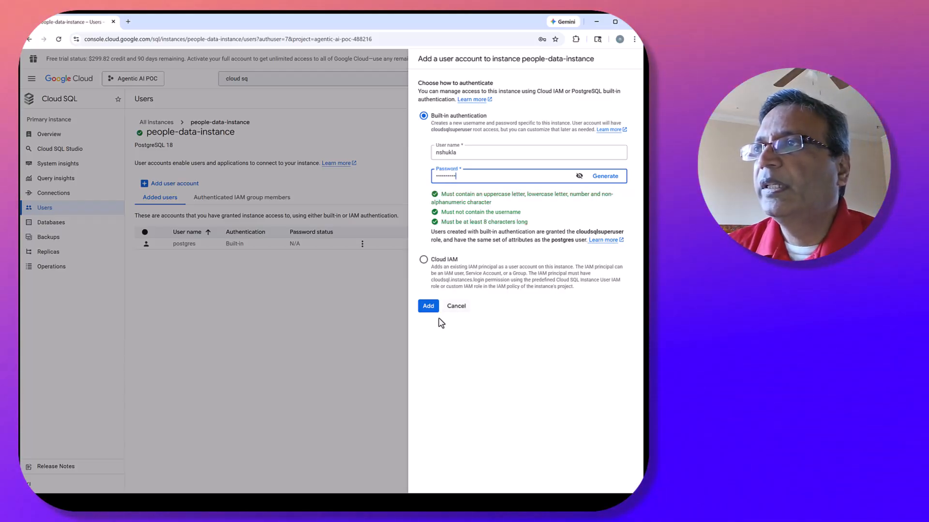
left_click(427, 313)
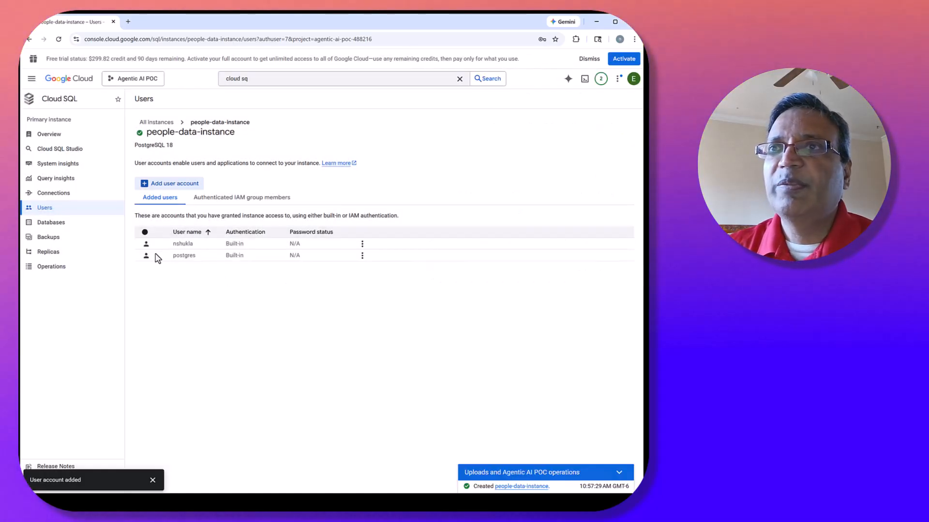
Log in to the postgres database in Cloud SQL Studio with built-in authentication, using the newly added user and its password.
left_click(63, 149)
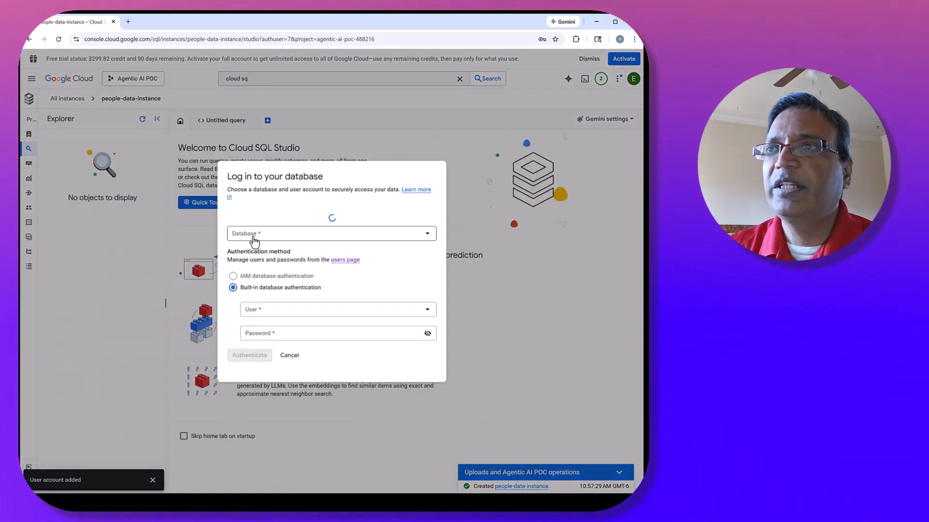
left_click(258, 236)
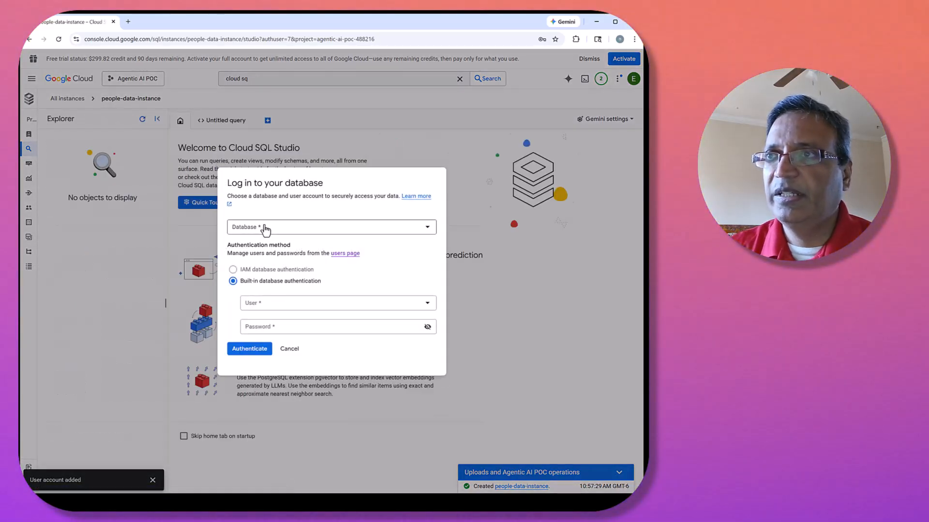
left_click(256, 236)
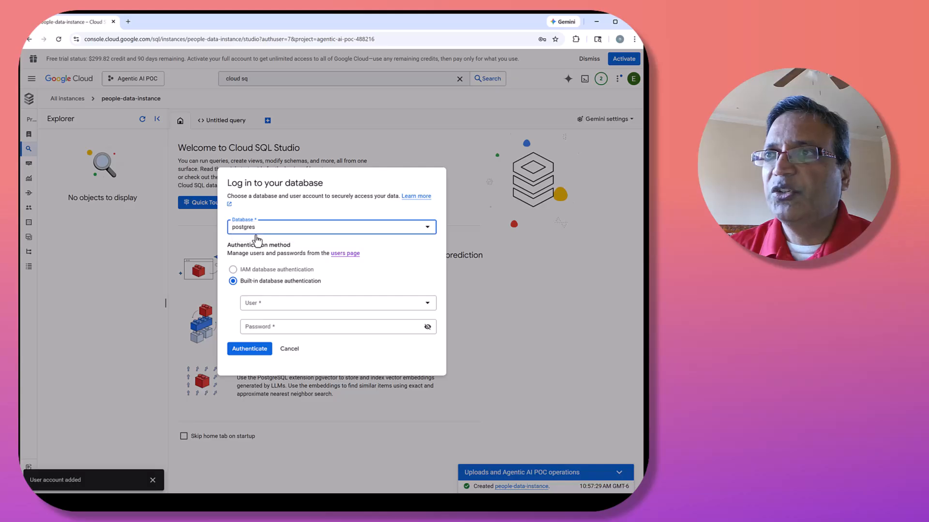
left_click(349, 308)
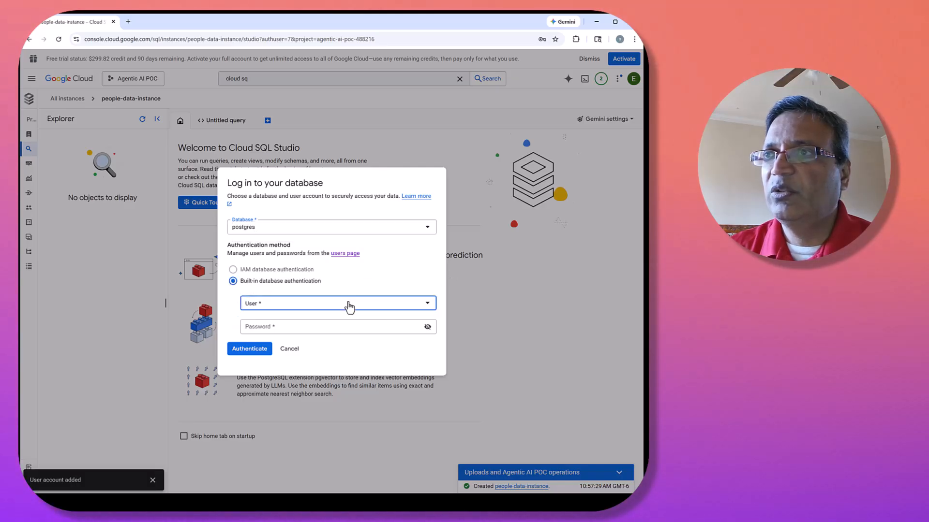
left_click(294, 312)
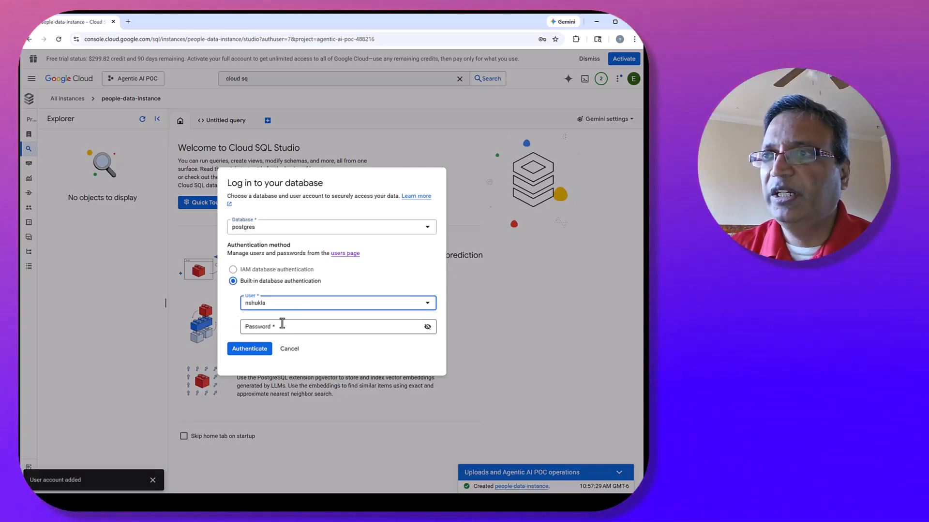
left_click(282, 323)
type("•••••")
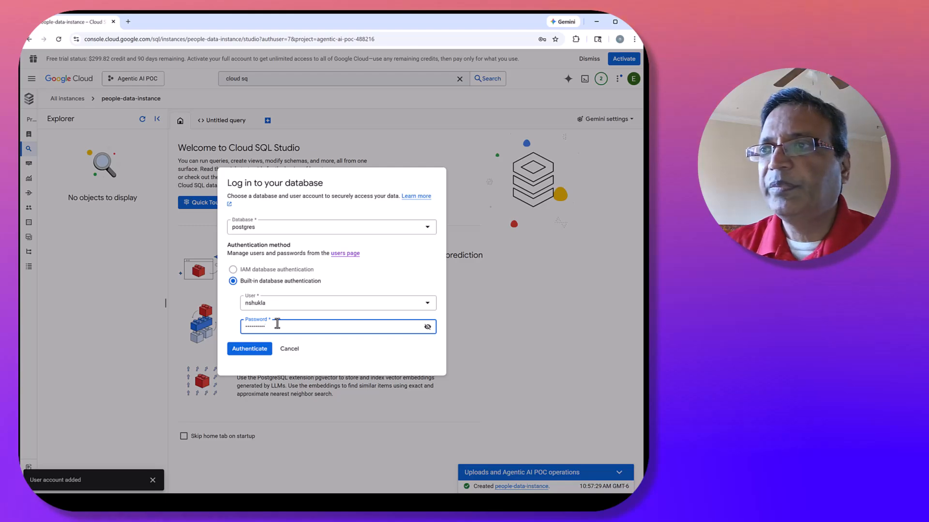
left_click(260, 346)
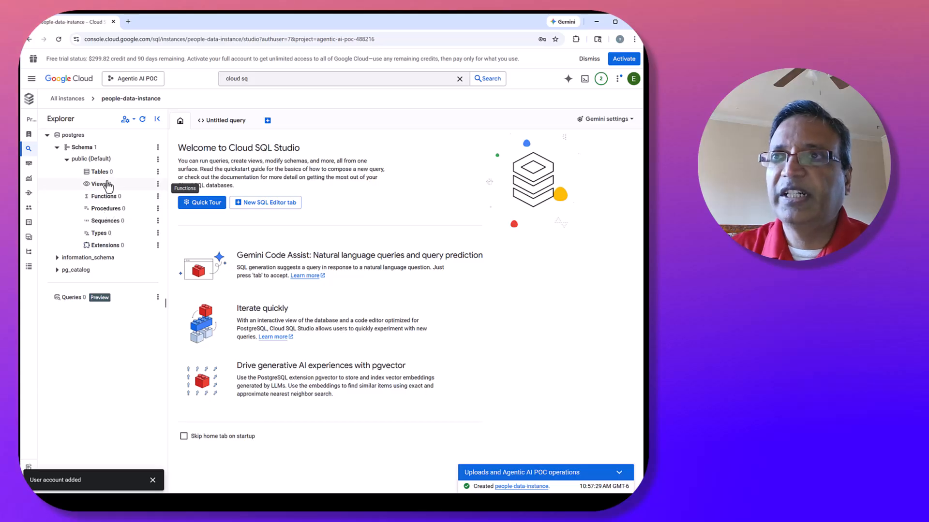
Run a CREATE TABLE employees script with ID, Name, UserID, Title, Department, Office_Location, Charge_Rate, Date_Joined, Created_Date and Created_By, and expand the new table's structure.
left_click(215, 121)
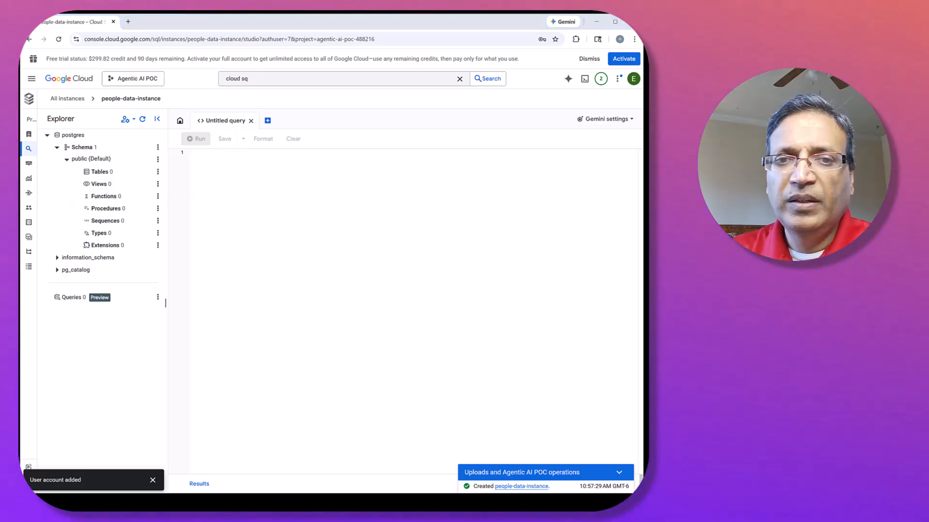
left_click(213, 159)
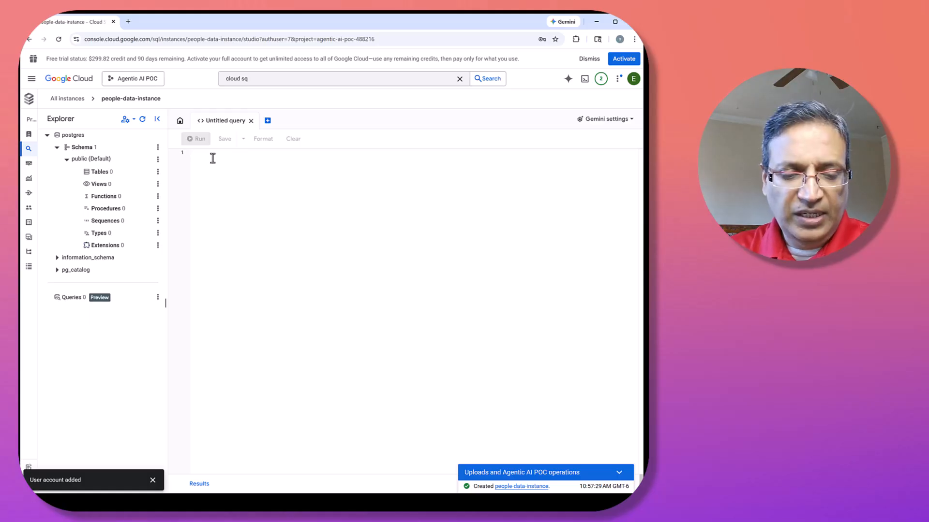
type("CREATE TABLE employees (     ID SERIAL PRIMARY KEY,  -- Auto-increment integer     Name VARCHAR(100) NOT NULL,     UserID VARCHAR(50) UNIQUE NOT NULL,     Title VARCHAR(100),     Department VARCHAR(100),     Office_Location VARCHAR(100),     Charge_Rate DECIMAL(10,2),     Date_Joined DATE,     Created_Date TIMESTAMP DEFAULT CURRENT_TIMESTAMP,     Created_By VARCHAR(50) );")
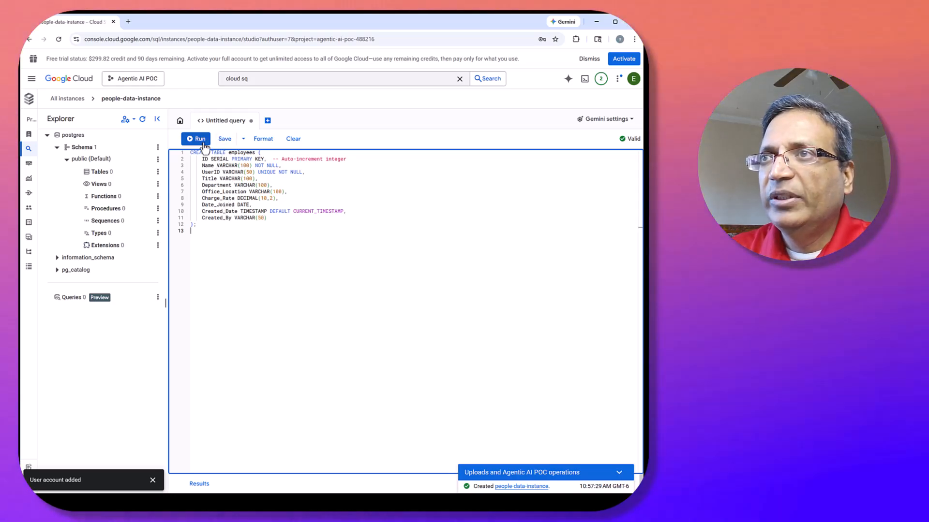
left_click(202, 142)
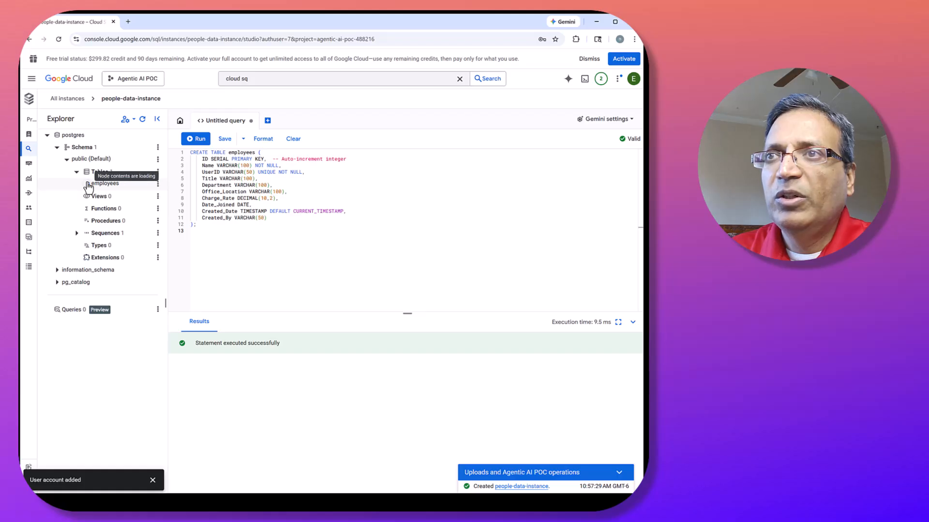
left_click(87, 184)
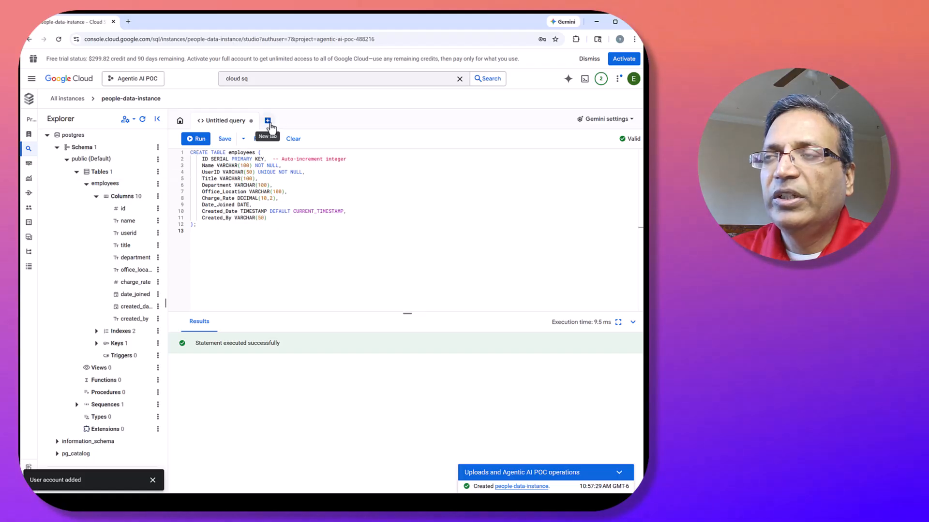
In a new query, paste and run the INSERT INTO employees script that generates 250 sample employees with deterministic rotation.
left_click(269, 123)
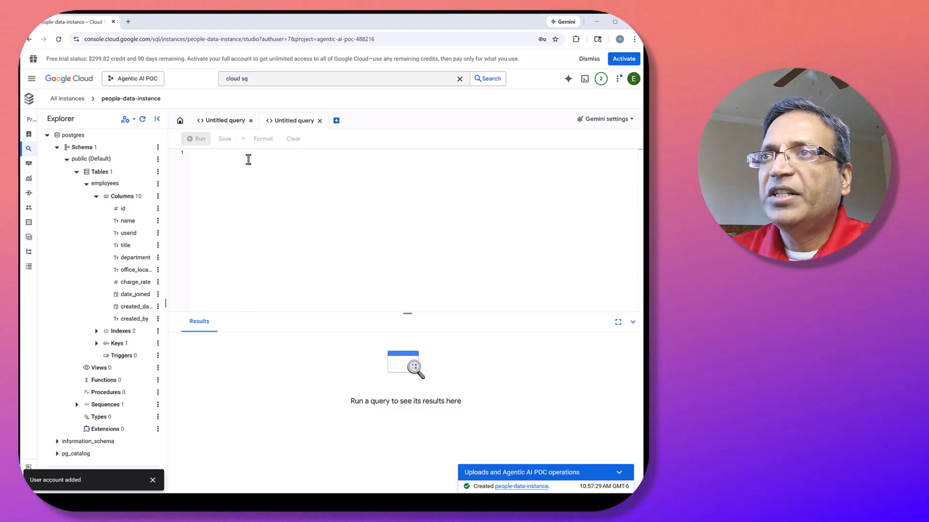
key("ctrl+v")
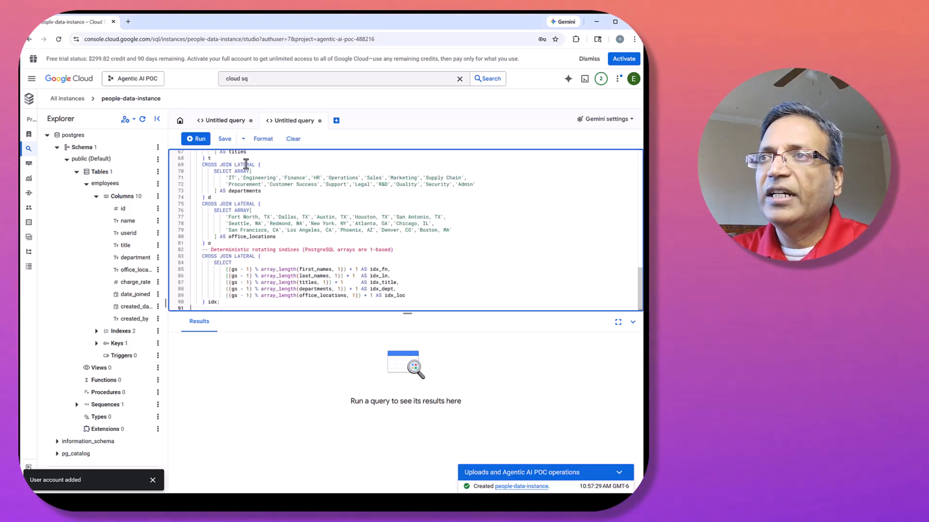
scroll(286, 193, "up", 7)
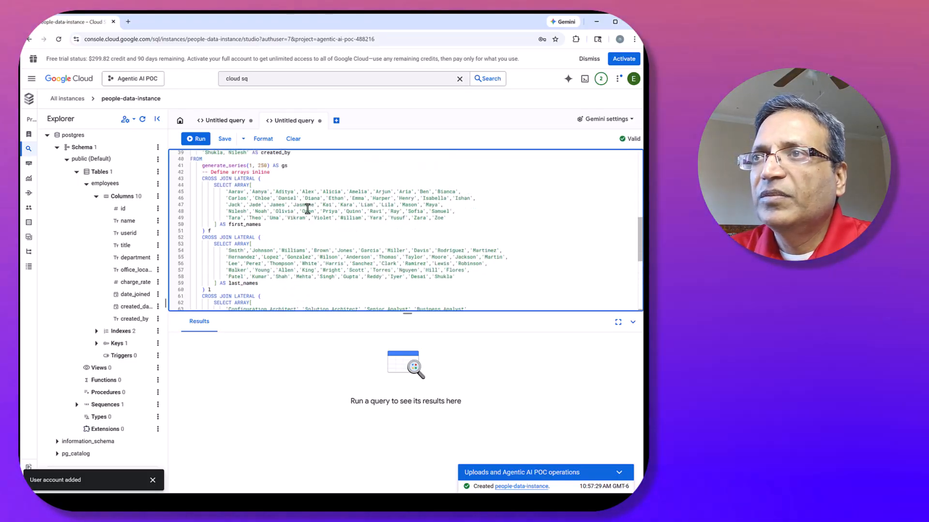
scroll(307, 209, "up", 3)
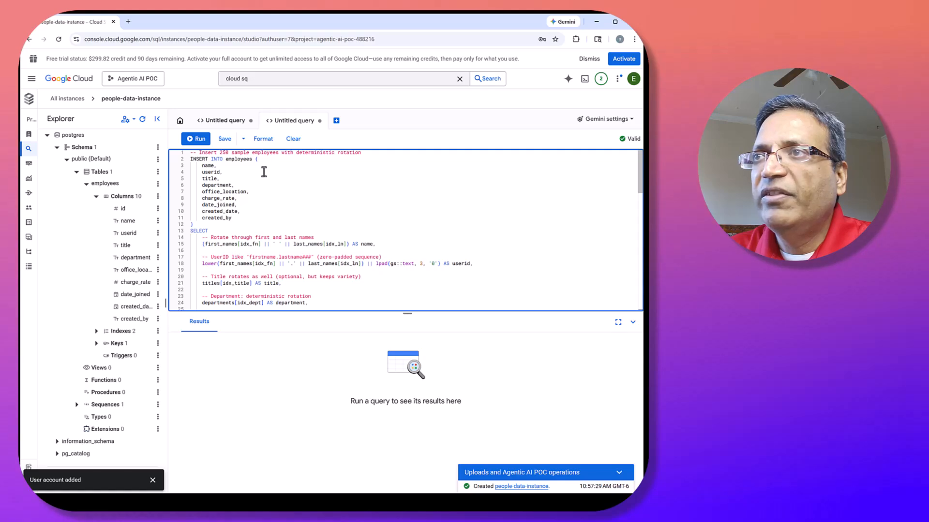
left_click(200, 140)
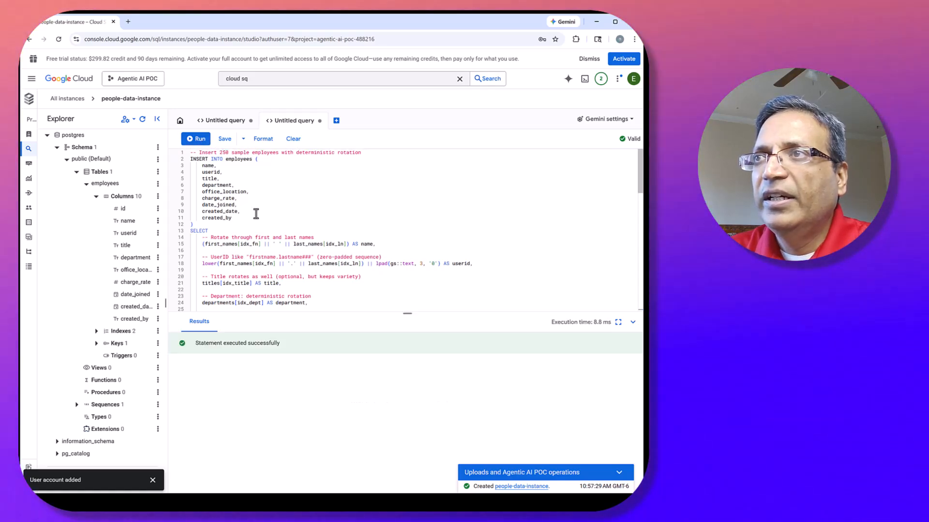
Count the rows of the employees table by running "select count(*) from employees;" in a new query.
left_click(338, 123)
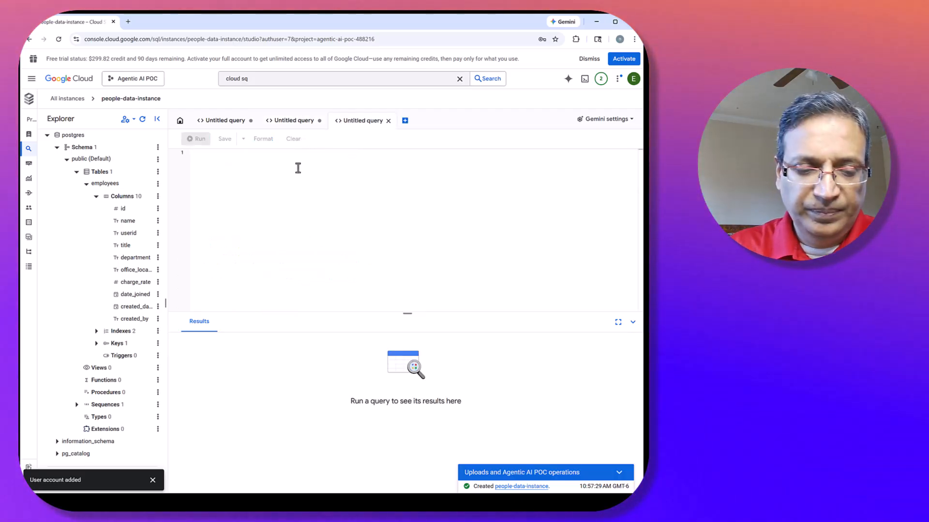
left_click(298, 167)
type("select cou")
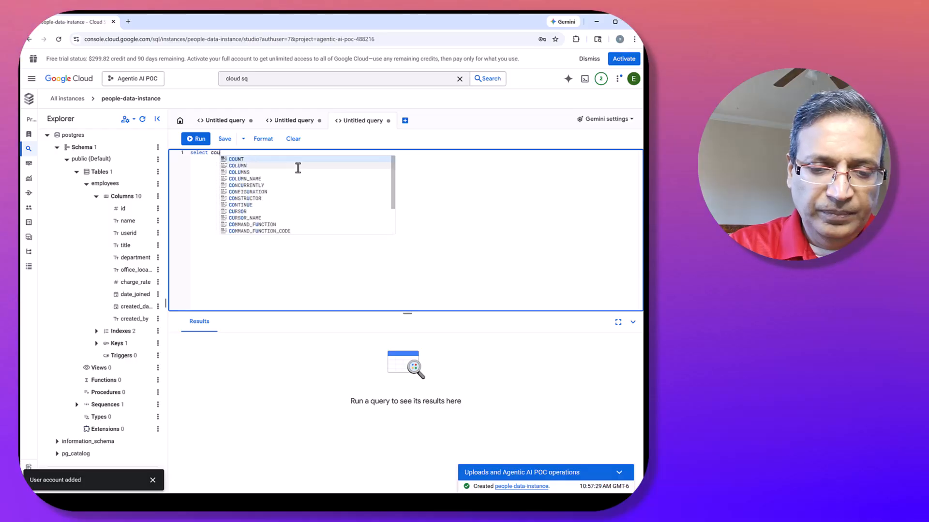
type("nt(*)")
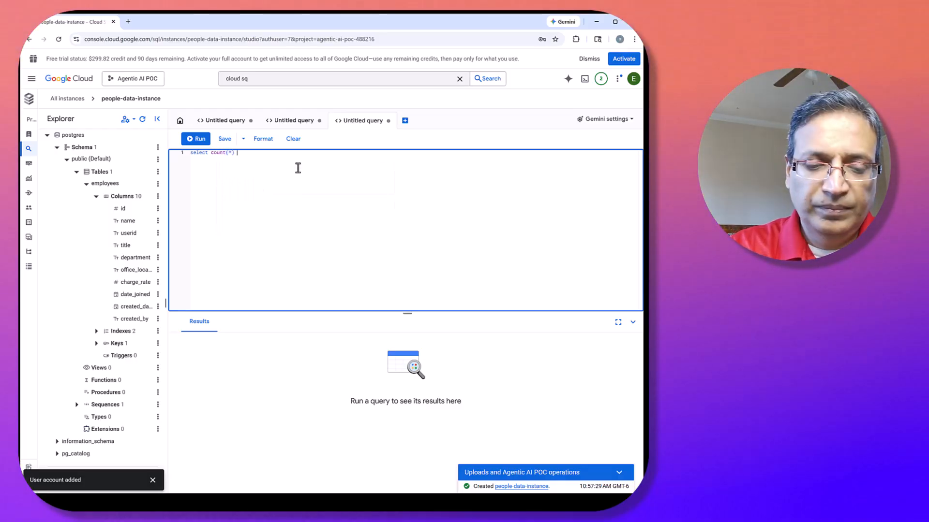
type(" from employees;")
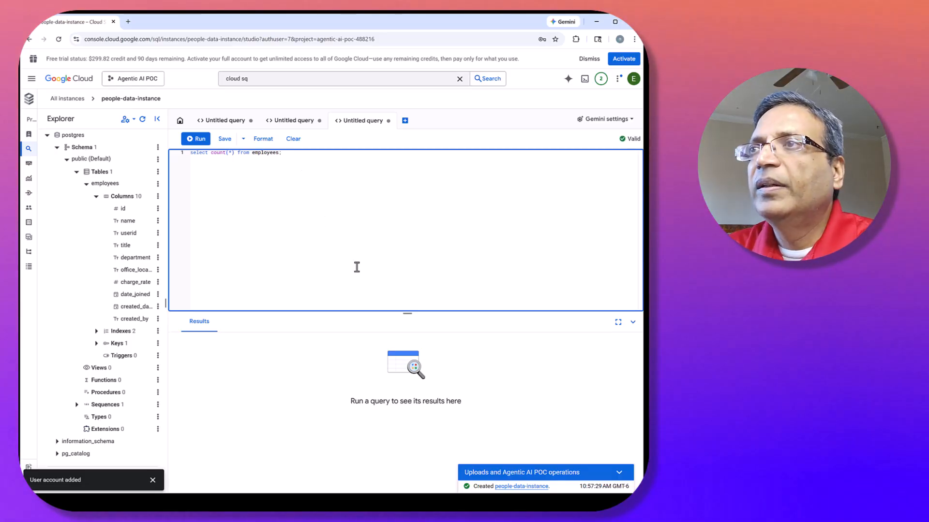
left_click(200, 144)
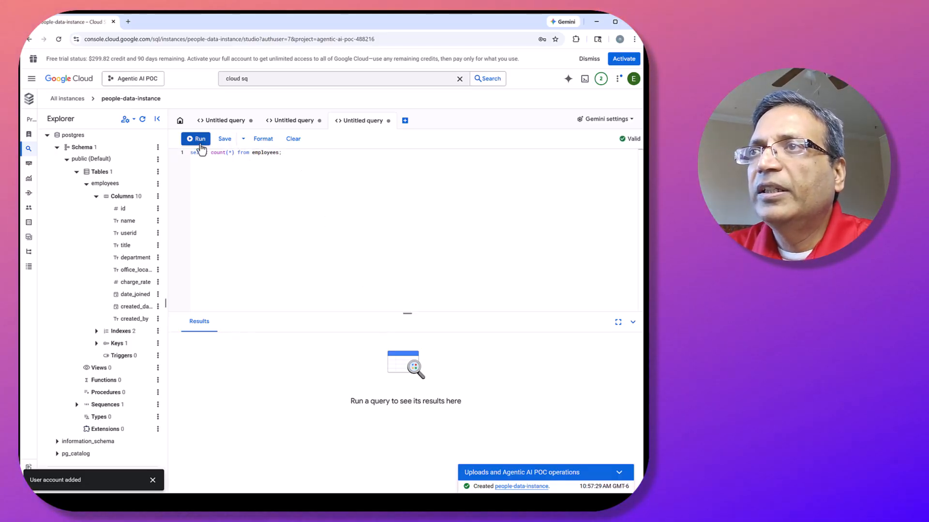
Add the statement "select * from employees limit 20;" below the count query and run only that statement.
left_click(289, 155)
key("Return")
type("selec")
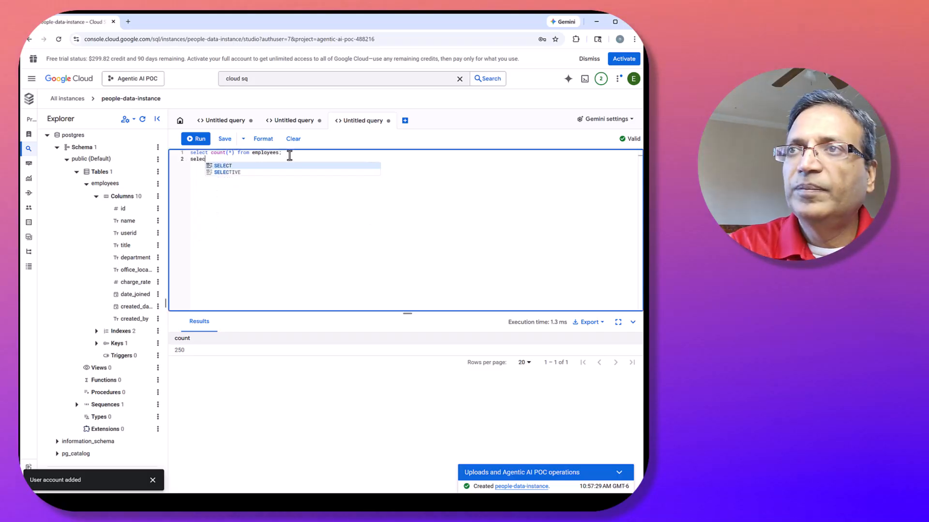
type("t * ")
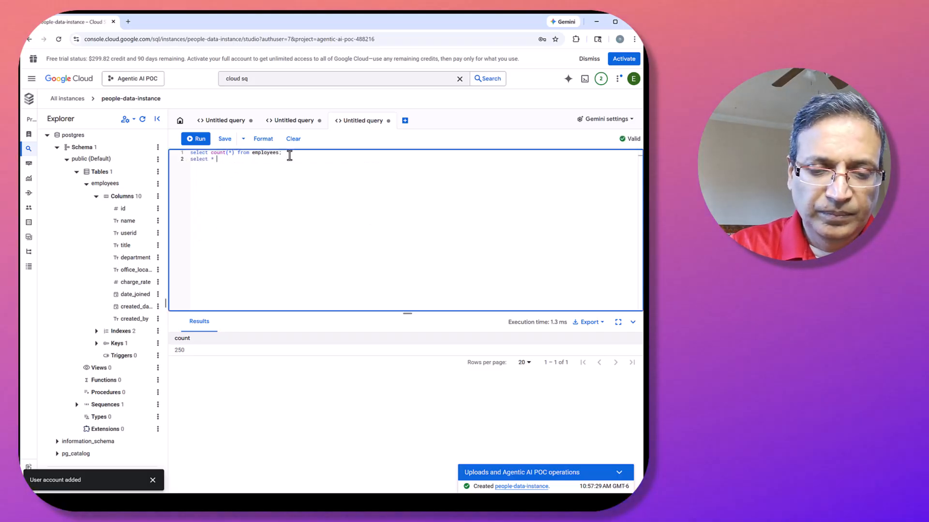
type("from employees")
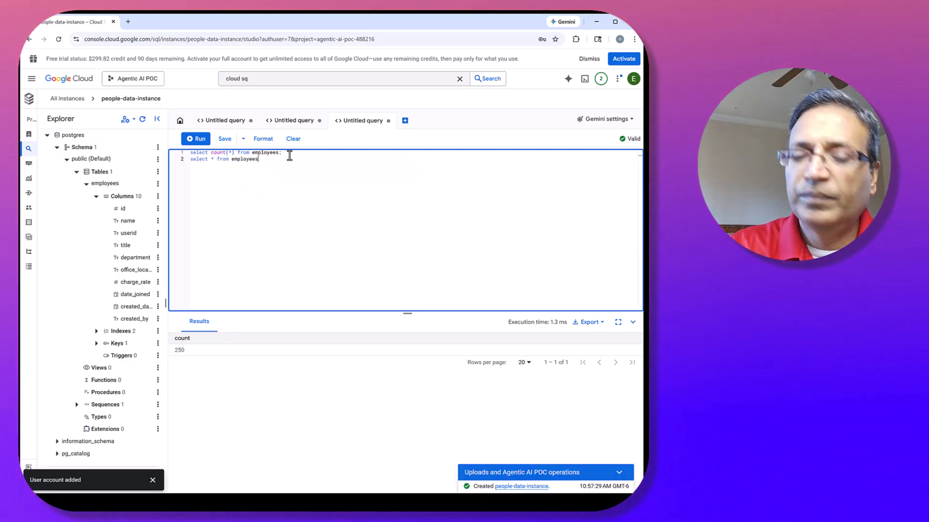
type(" limit 20;")
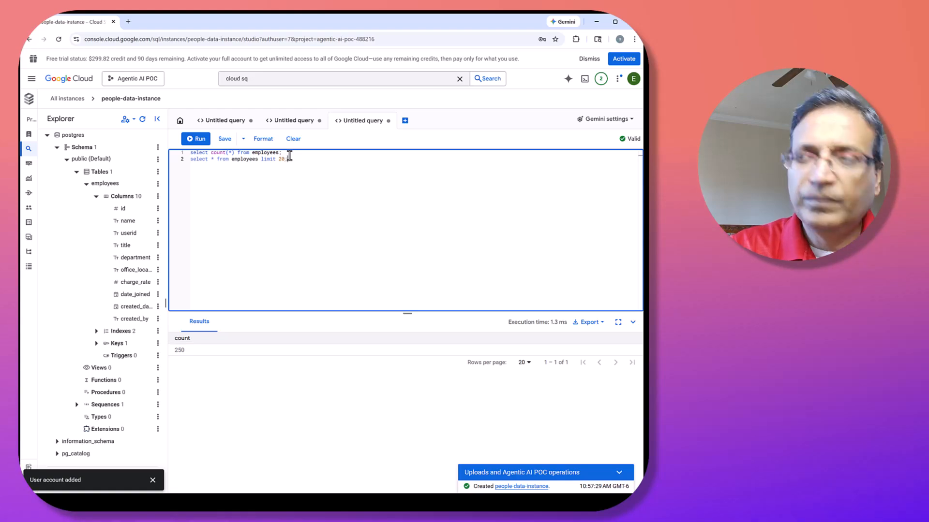
left_click_drag(289, 159, 155, 158)
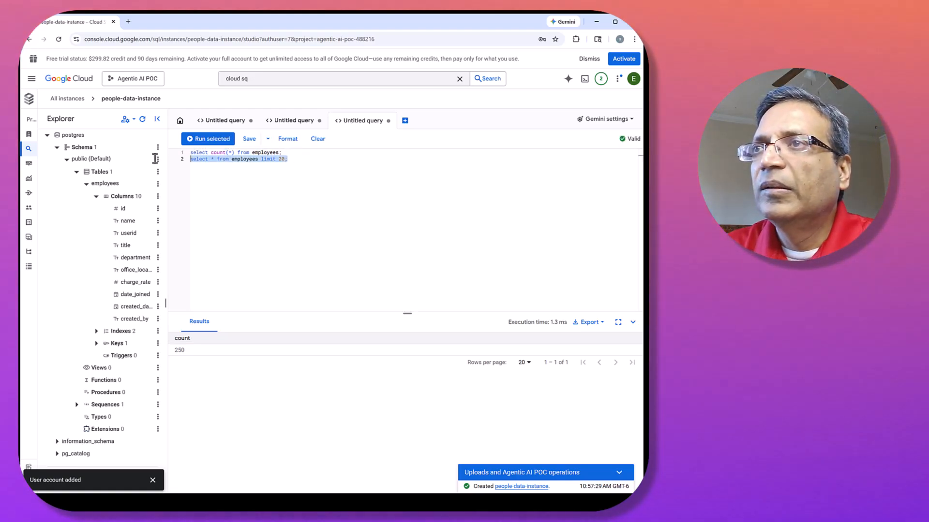
left_click(194, 139)
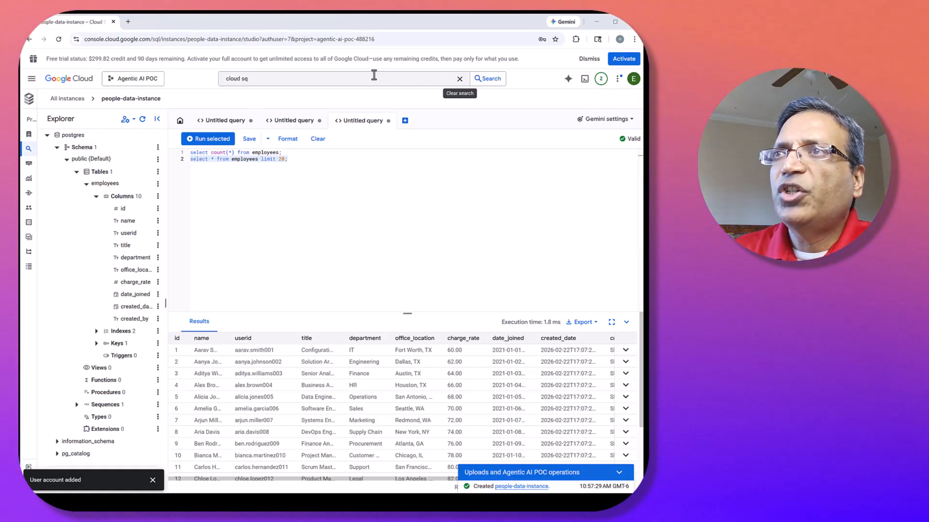
Search the console for Cloud Shell Editor, open it in a new browser tab, and switch to that tab.
left_click(300, 79)
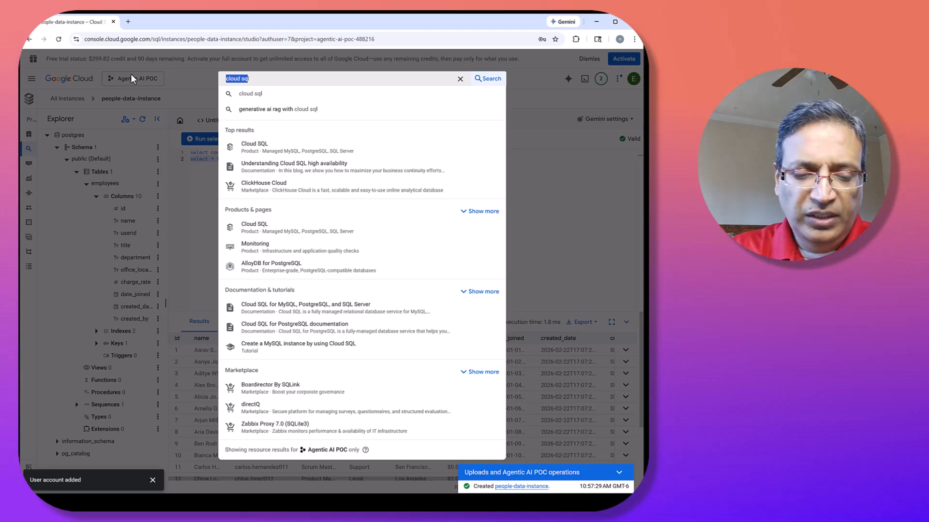
type("cloud she")
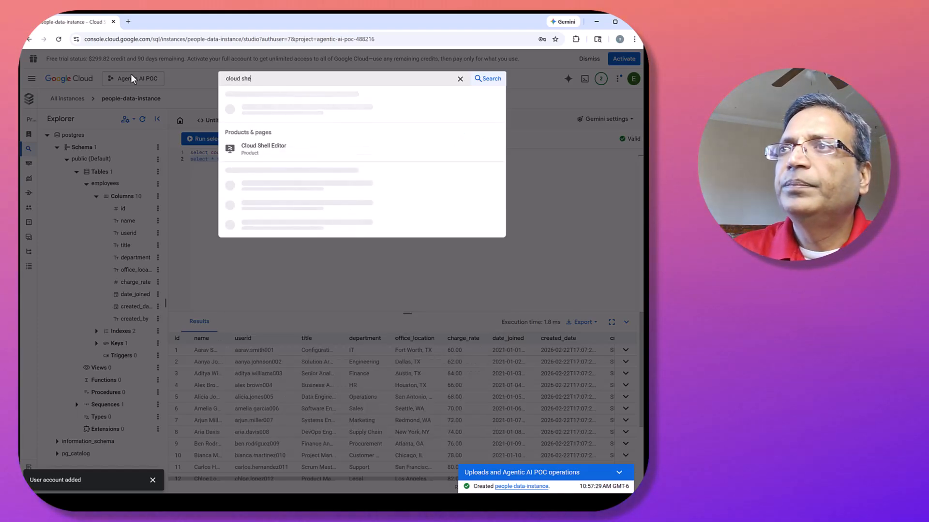
right_click(252, 120)
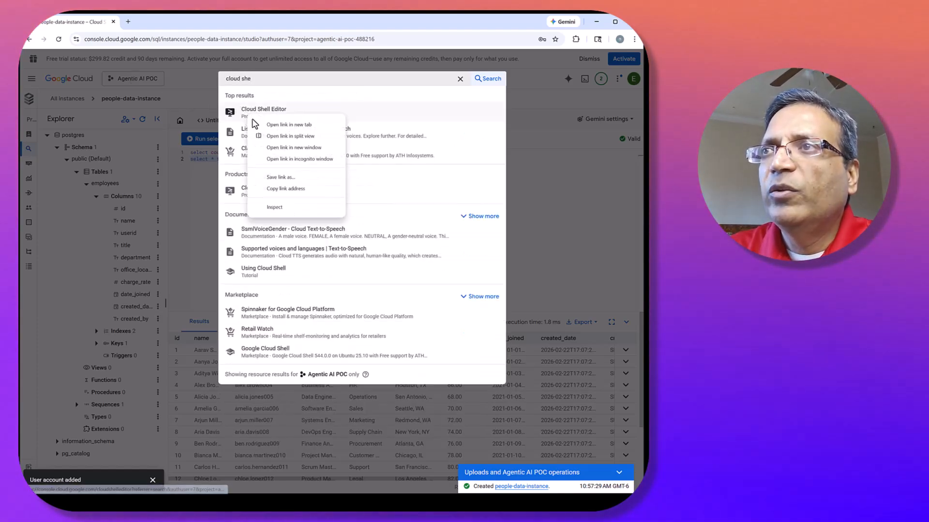
left_click(274, 125)
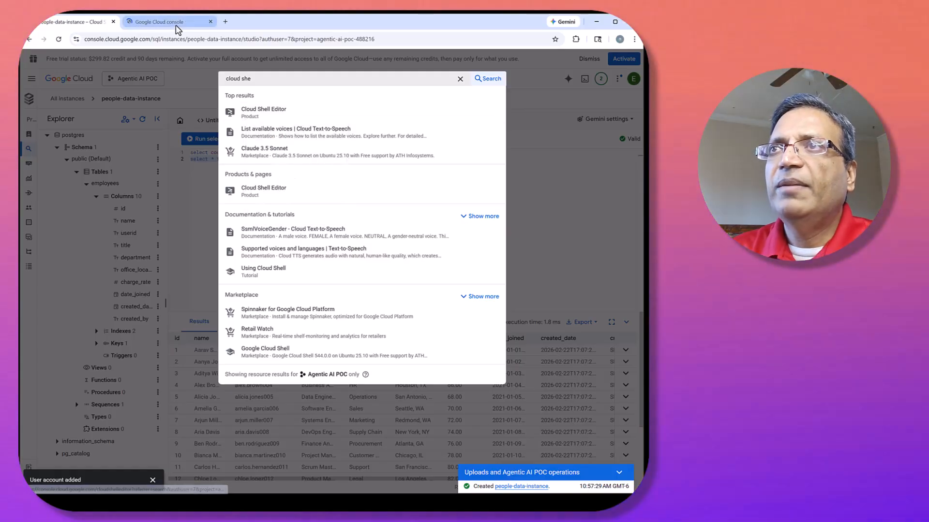
left_click(458, 80)
left_click(325, 64)
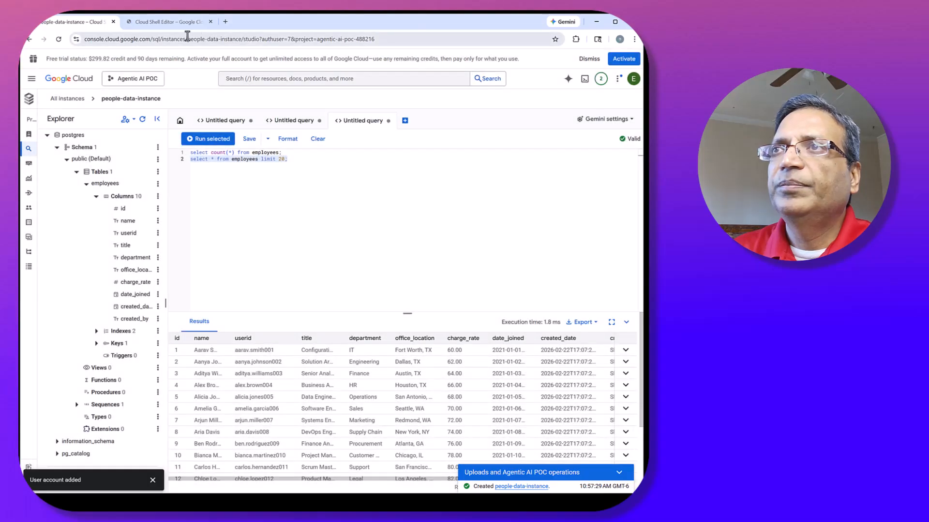
left_click(176, 22)
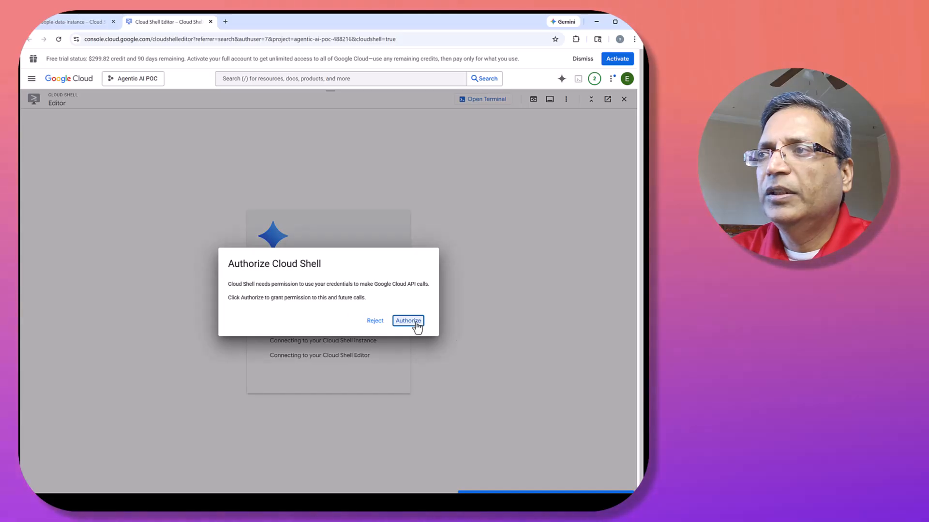
left_click(417, 325)
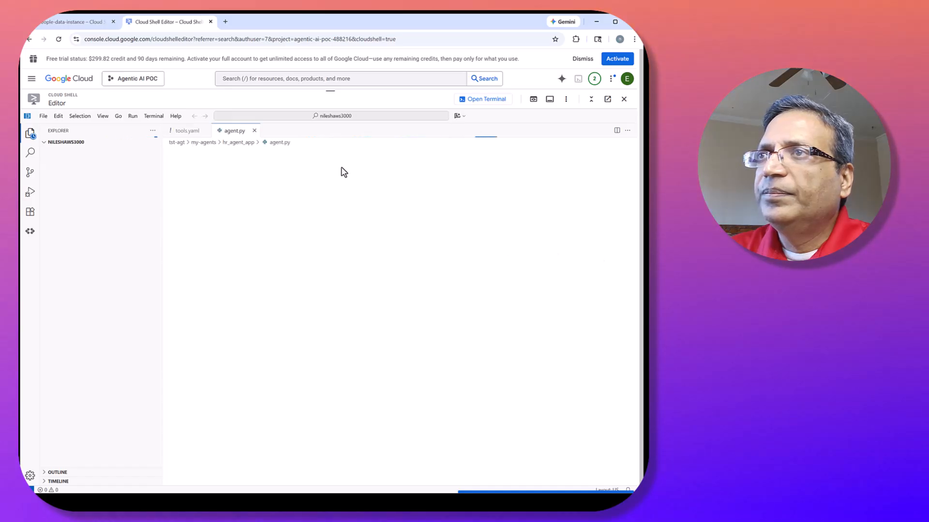
Close the open agent.py and tools.yaml files and collapse the tst-agt folder in the file tree.
left_click(254, 131)
left_click(205, 130)
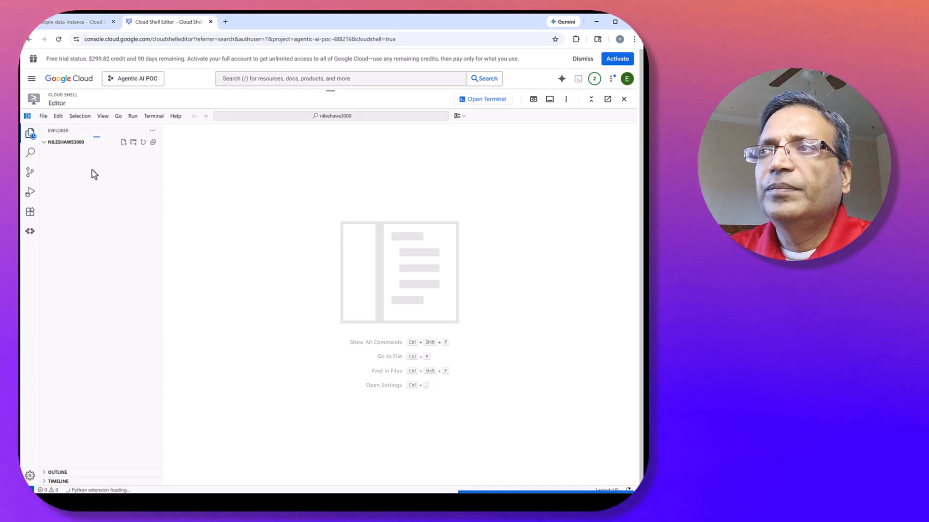
left_click(45, 145)
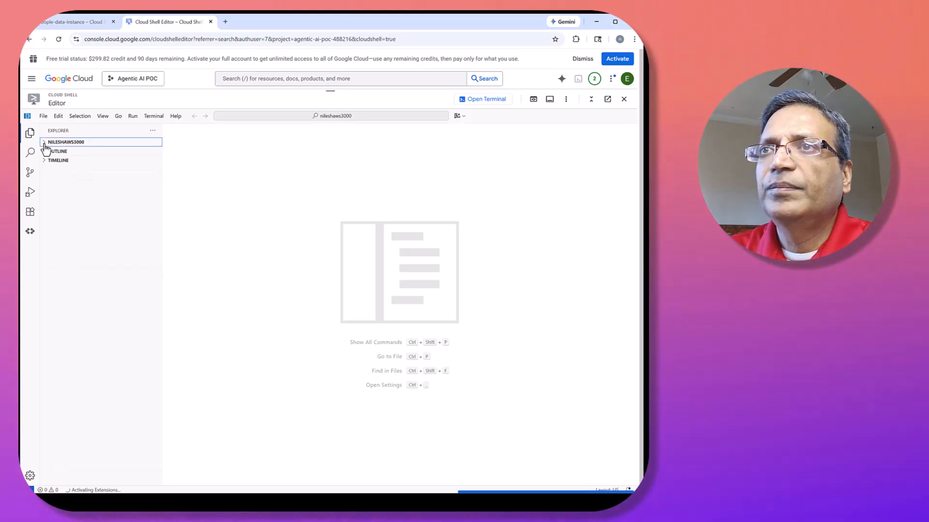
left_click(46, 144)
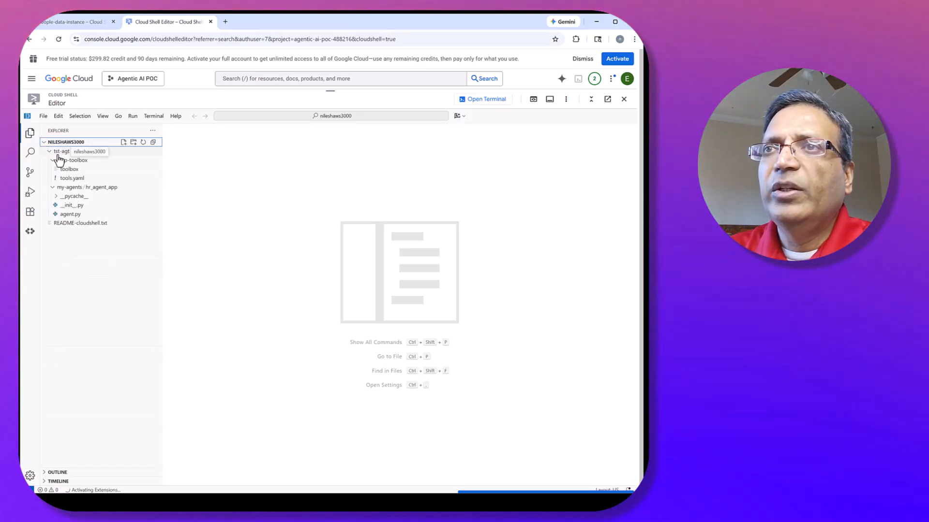
left_click(62, 151)
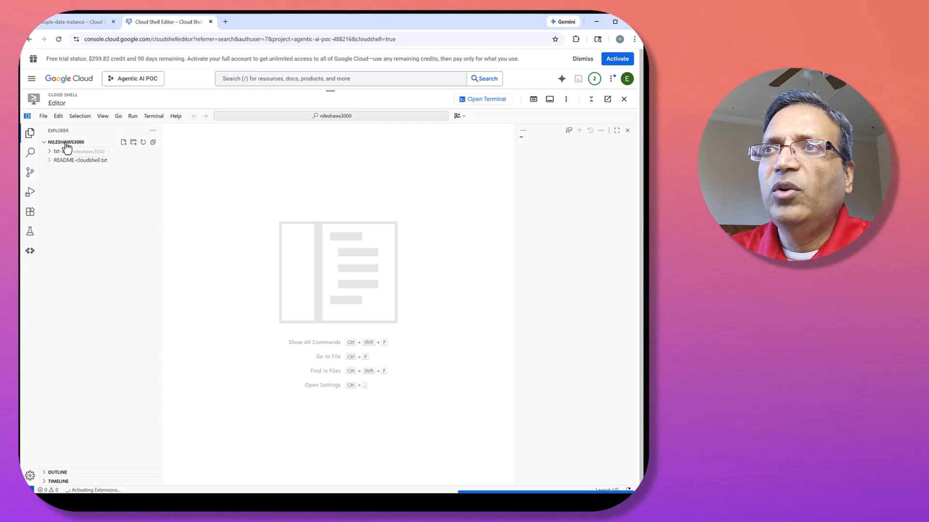
Create a folder named agentic-ai-poc at the root of the workspace, outside tst-agt.
left_click(133, 143)
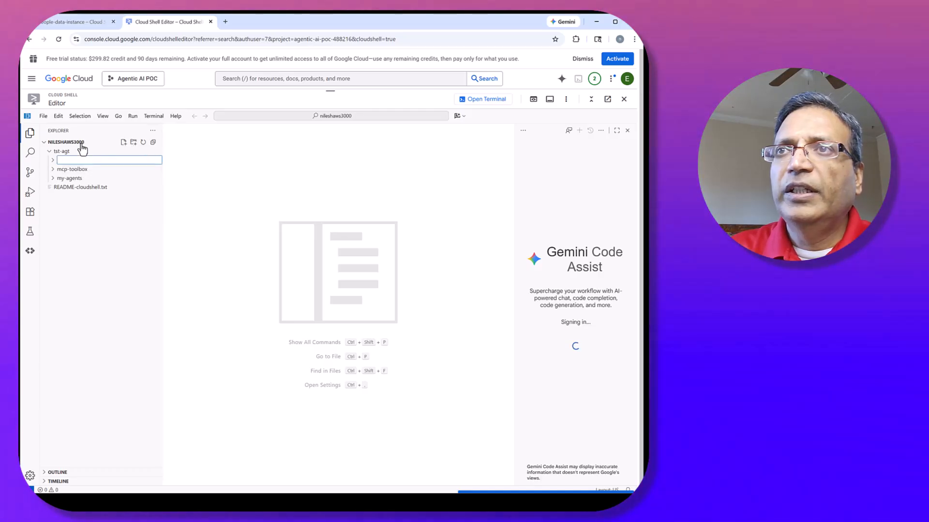
left_click(83, 144)
left_click(82, 145)
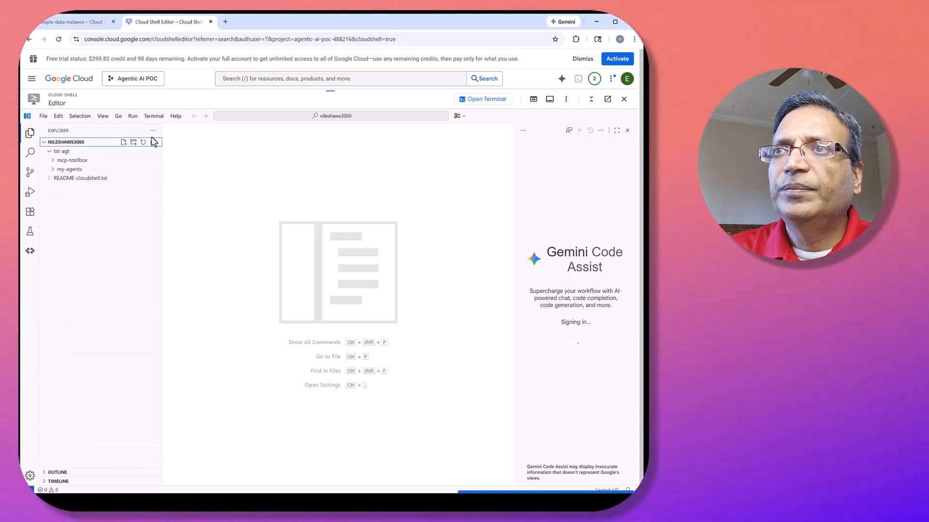
left_click(134, 142)
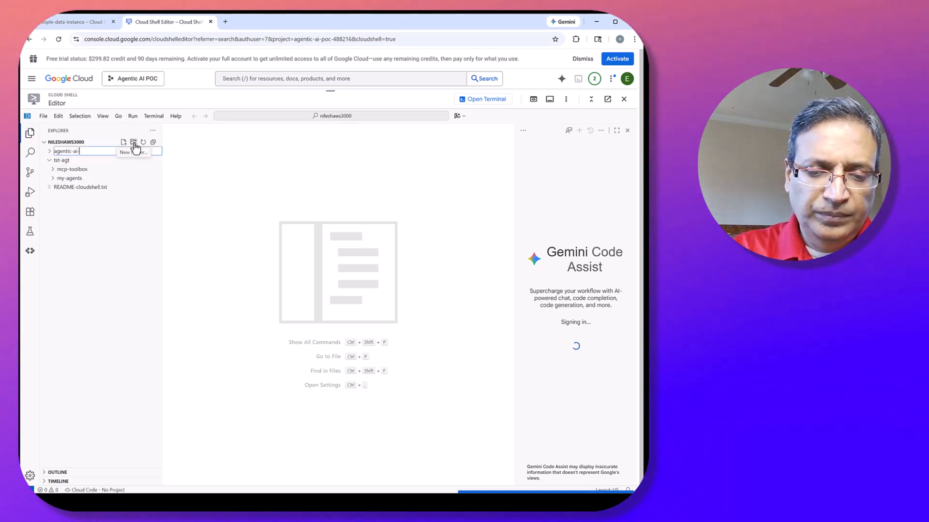
key("Escape")
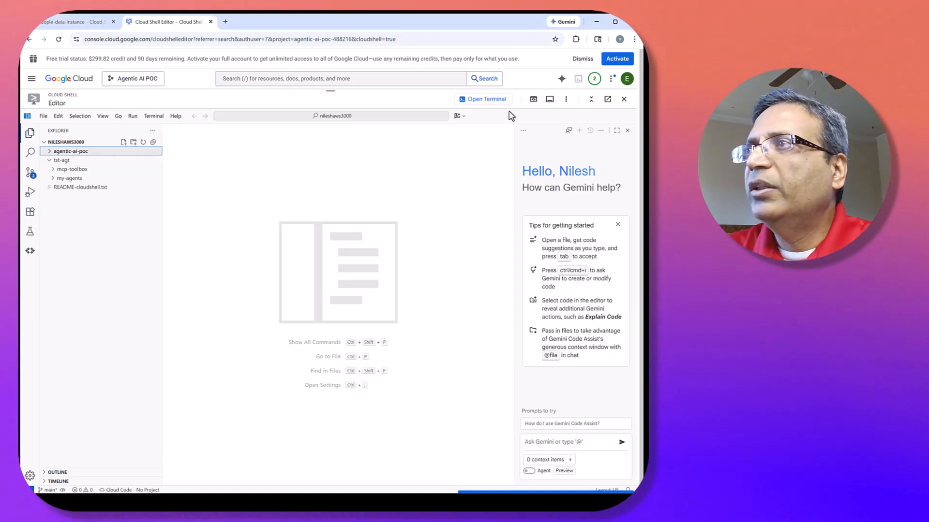
Open the Cloud Shell terminal and change into the agentic-ai-poc directory.
left_click(486, 99)
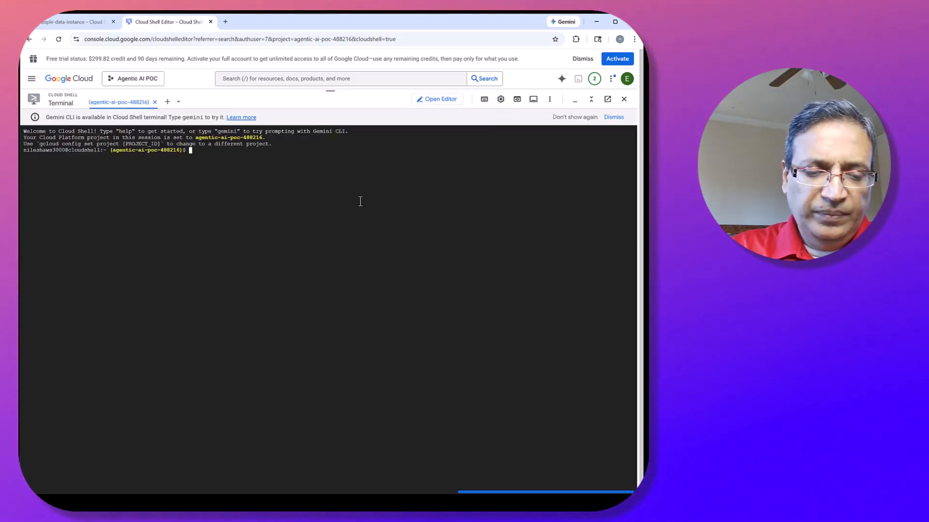
type("cd agentic-ai-poc/")
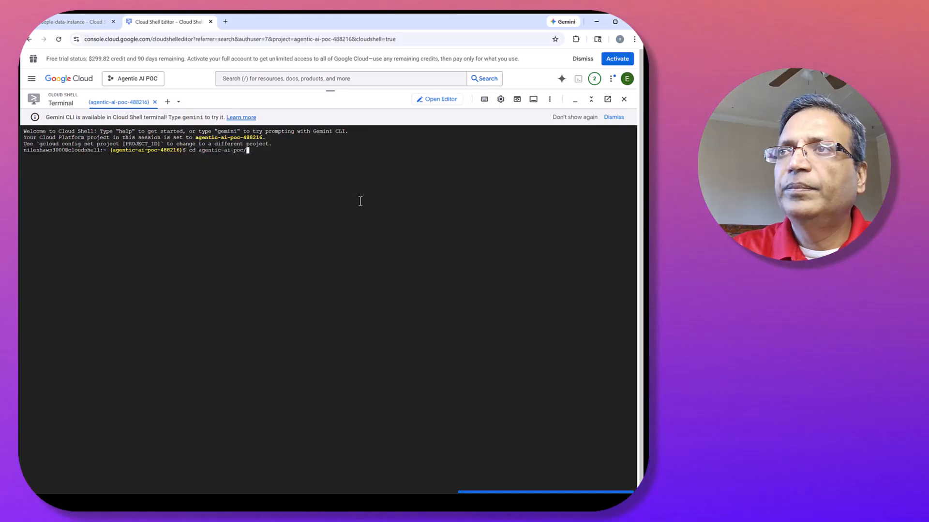
key("Return")
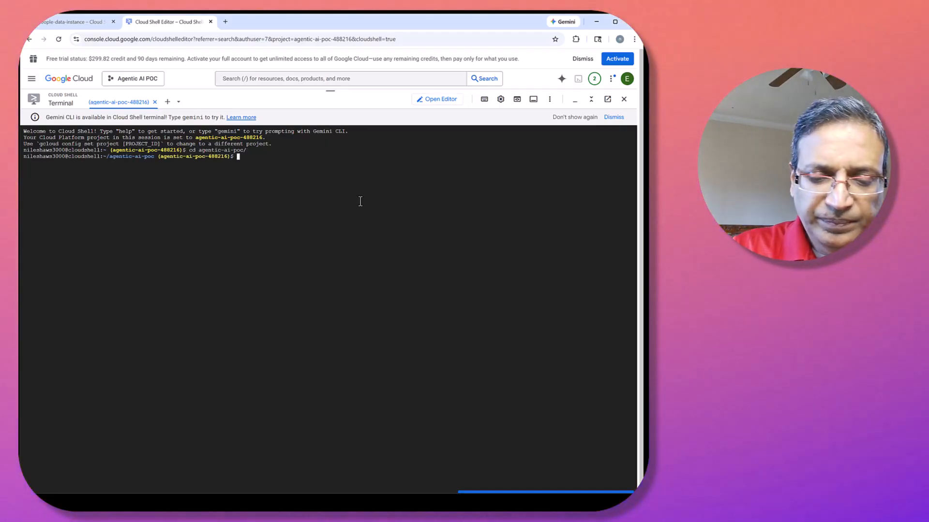
type("mkdi")
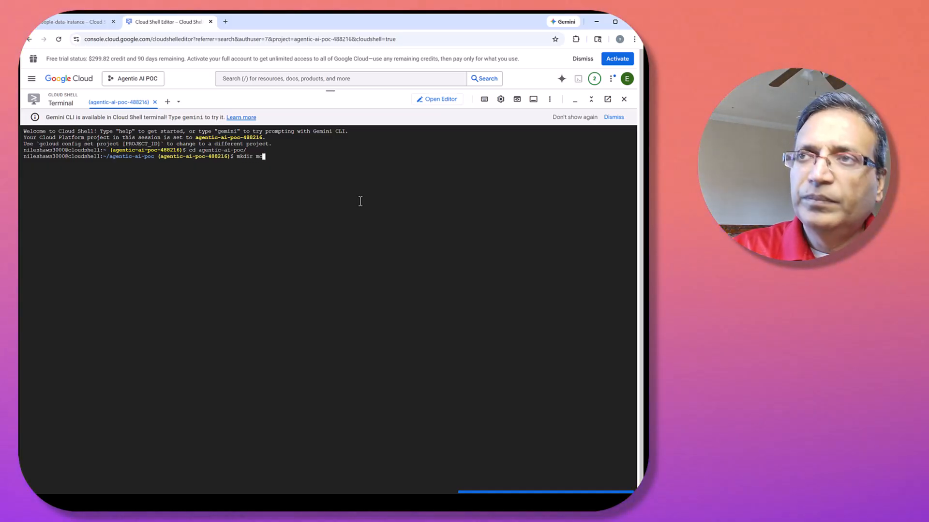
type("r tool")
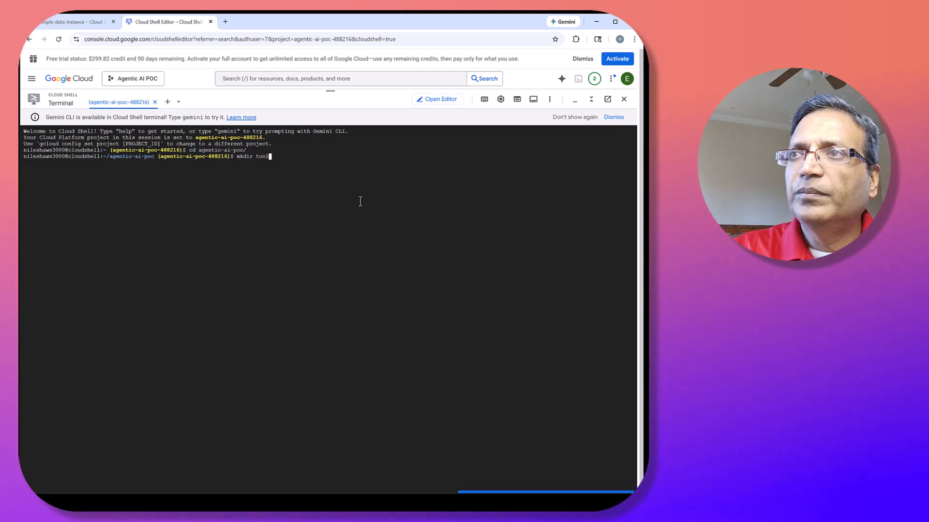
type("box")
key("Return")
type("c")
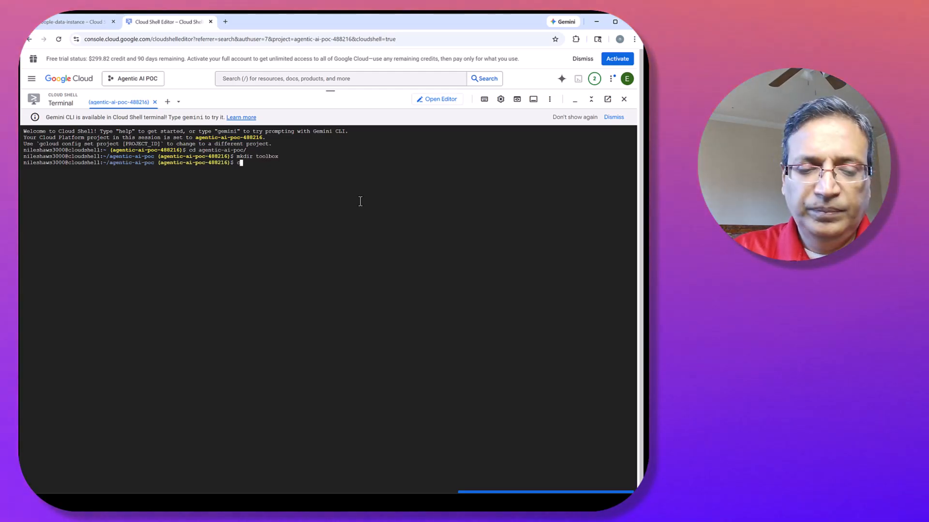
type("d toolbox")
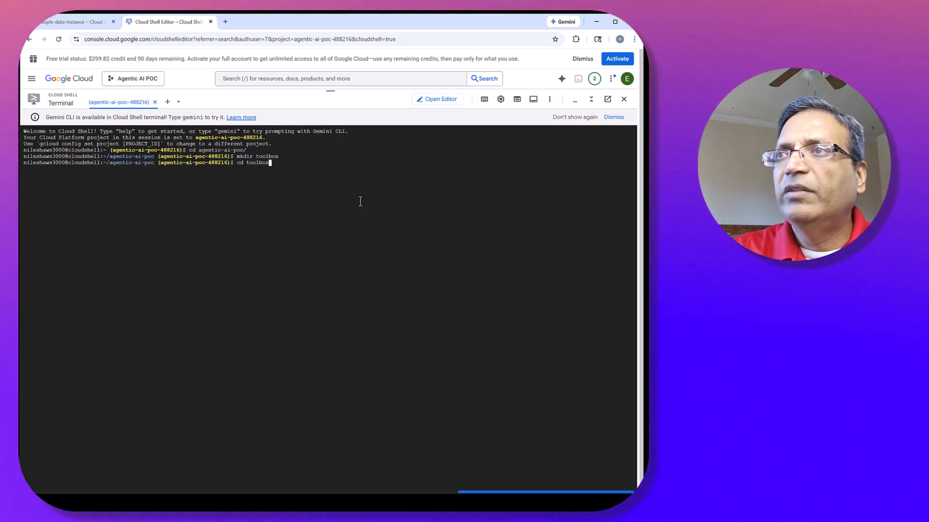
key("Return")
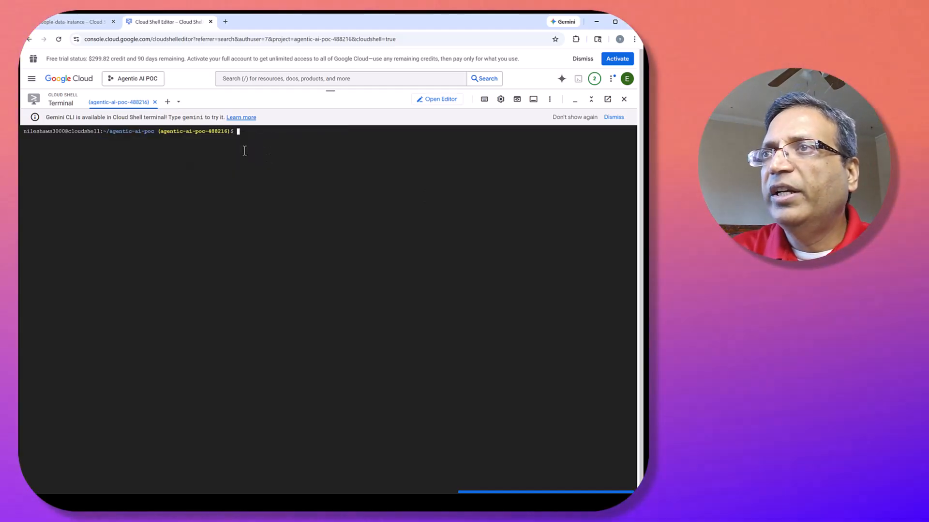
Create a directory named toolbox inside agentic-ai-poc with mkdir and change into it.
type("n")
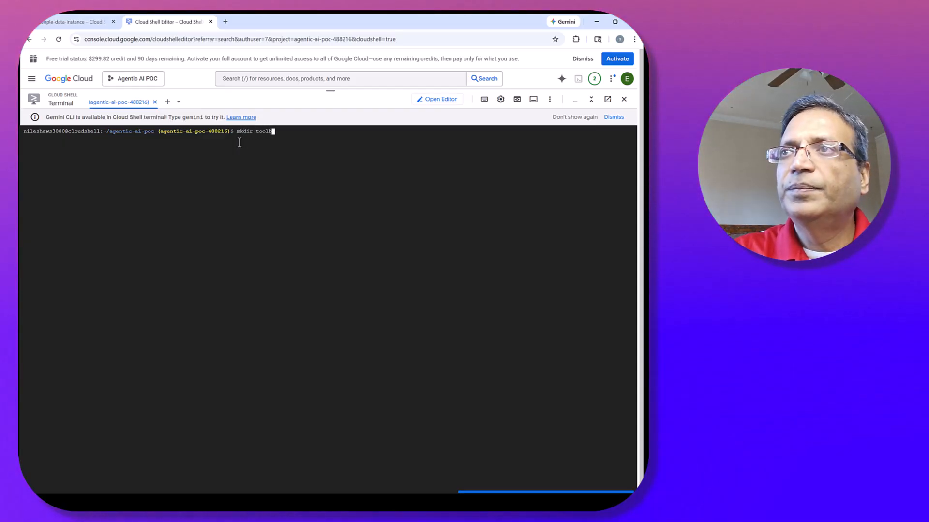
type("kdir toolbox")
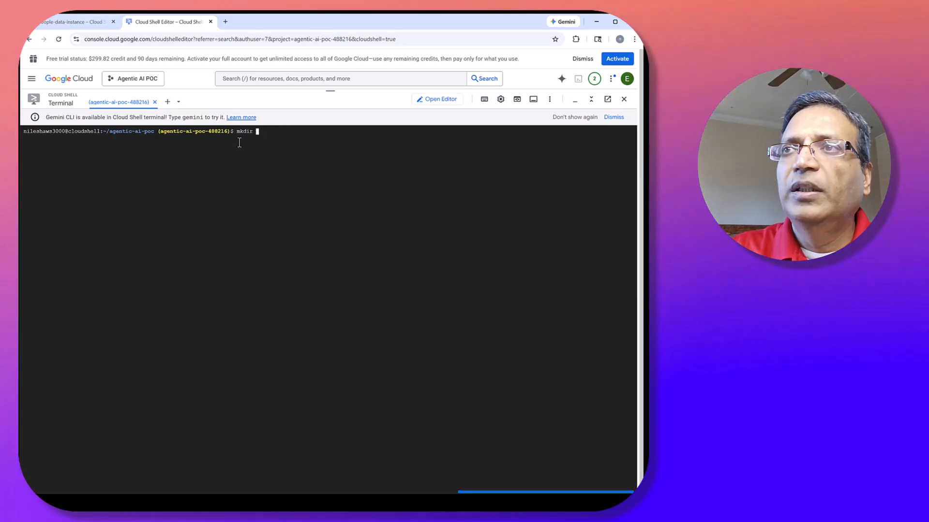
key("Return")
type("cd to")
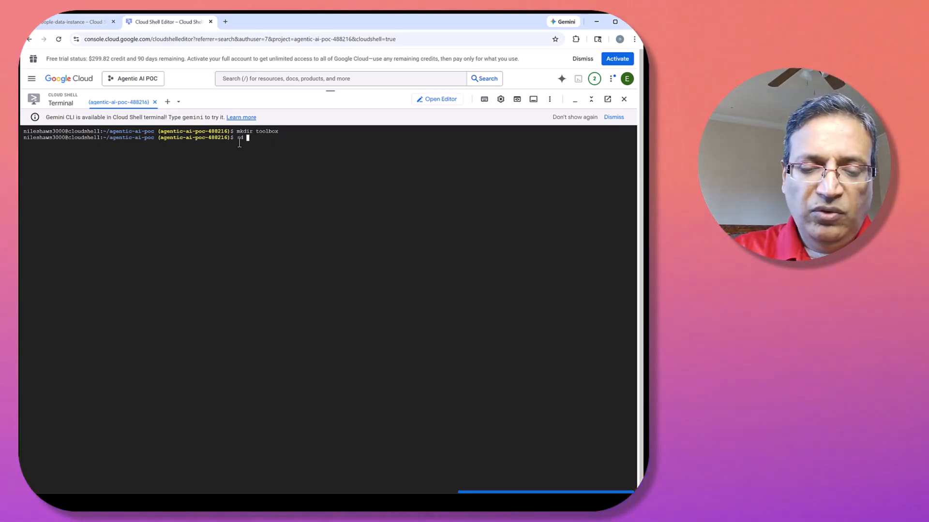
type("olbox")
key("Return")
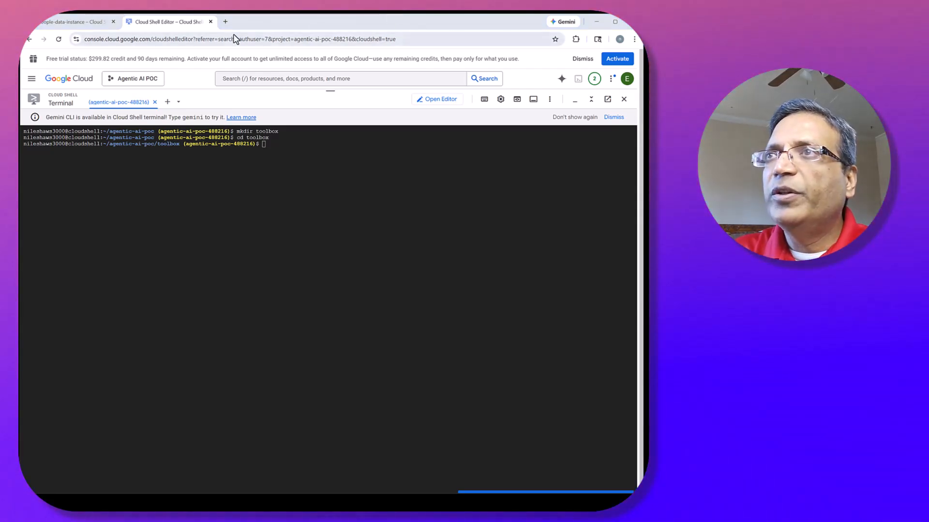
Open the GitHub repository page github.com/googleapis/genai-toolbox?tab=readme-ov-file in a new browser tab.
left_click(225, 22)
type("https://github.com/googleapis/genai-toolbox?tab=readme-ov-file")
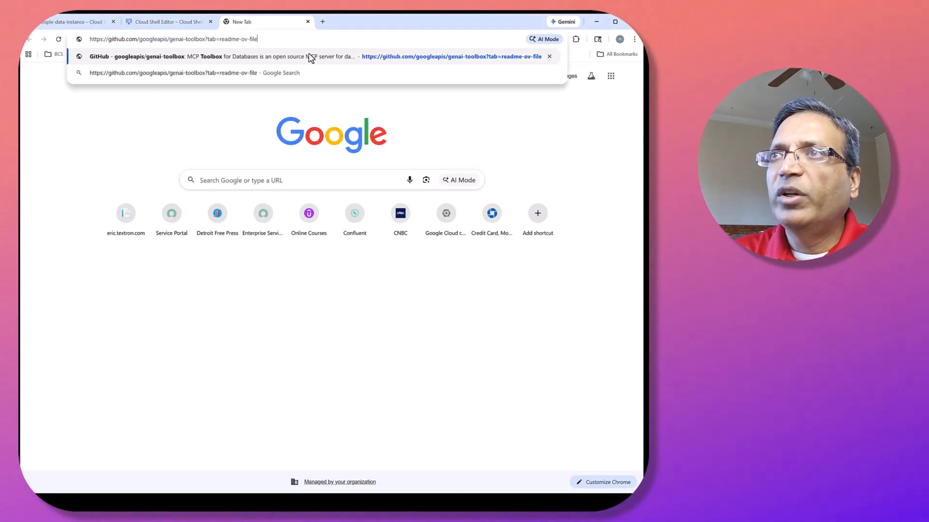
left_click(327, 58)
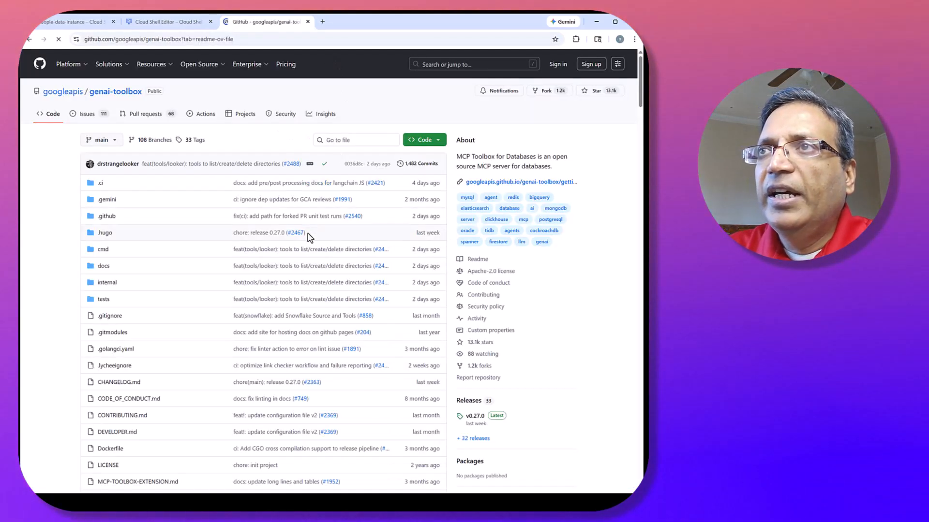
Examine the README's Configuration section, including how tools.yaml is loaded with the --tools-file flag.
scroll(310, 237, "down", 8)
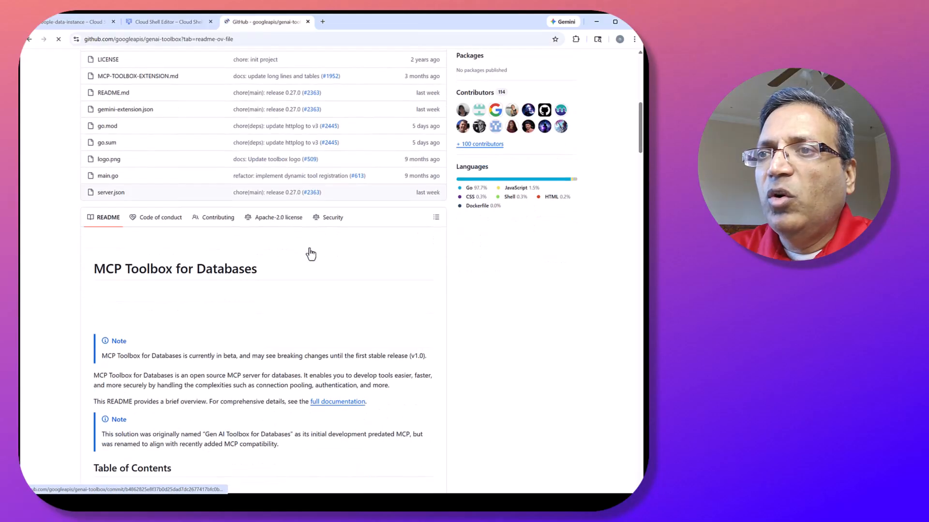
scroll(311, 254, "down", 4)
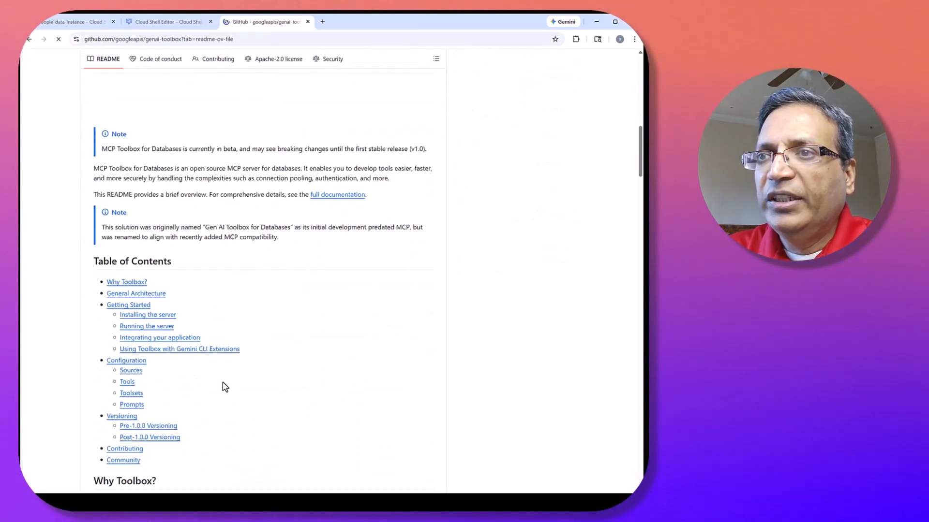
left_click(128, 360)
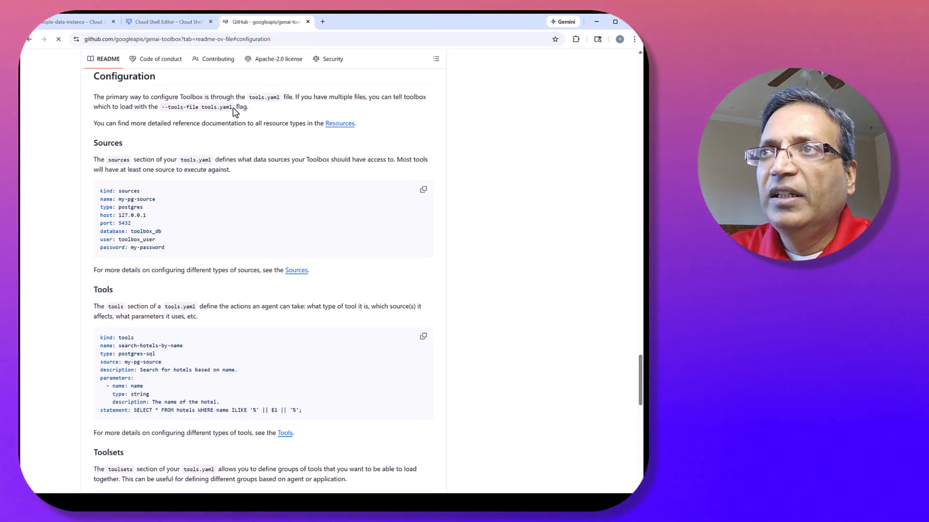
left_click_drag(233, 109, 189, 109)
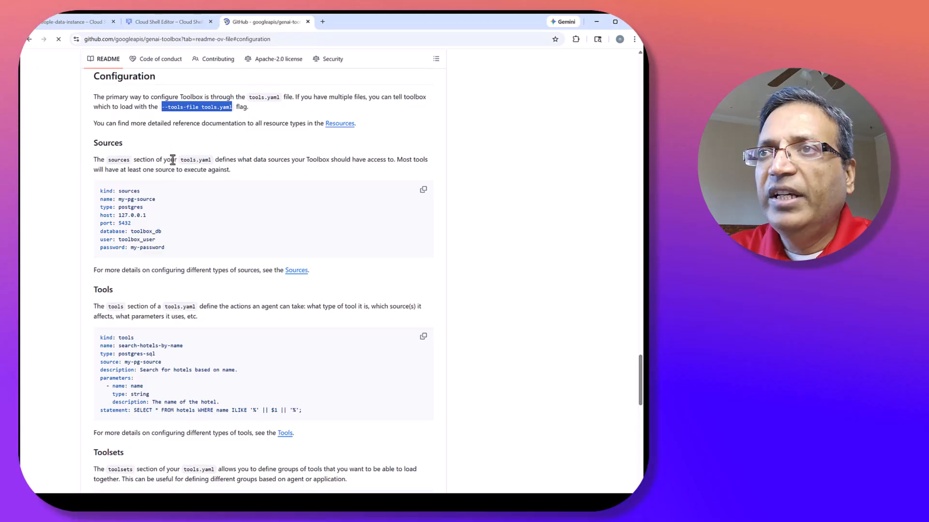
Check the README's server installation instructions and the releases page for the latest Toolbox version.
left_click(181, 22)
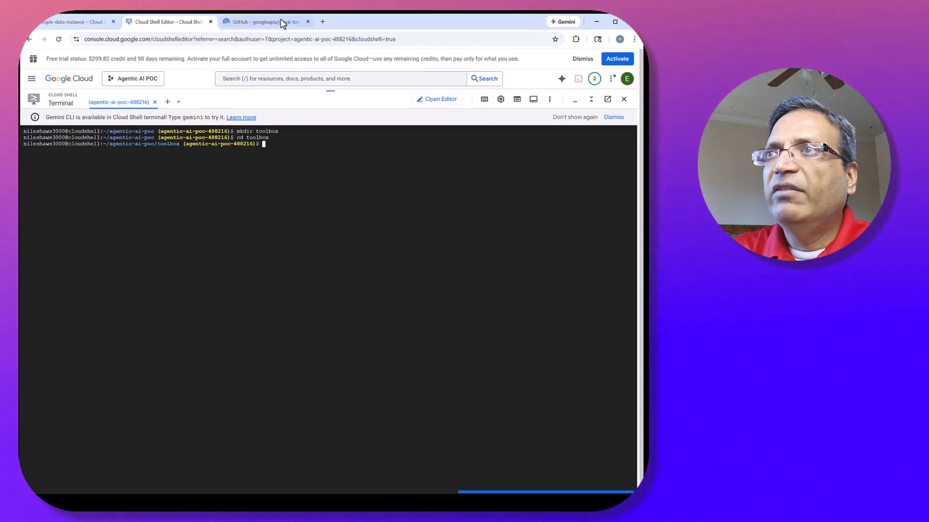
left_click(282, 24)
scroll(312, 234, "up", 15)
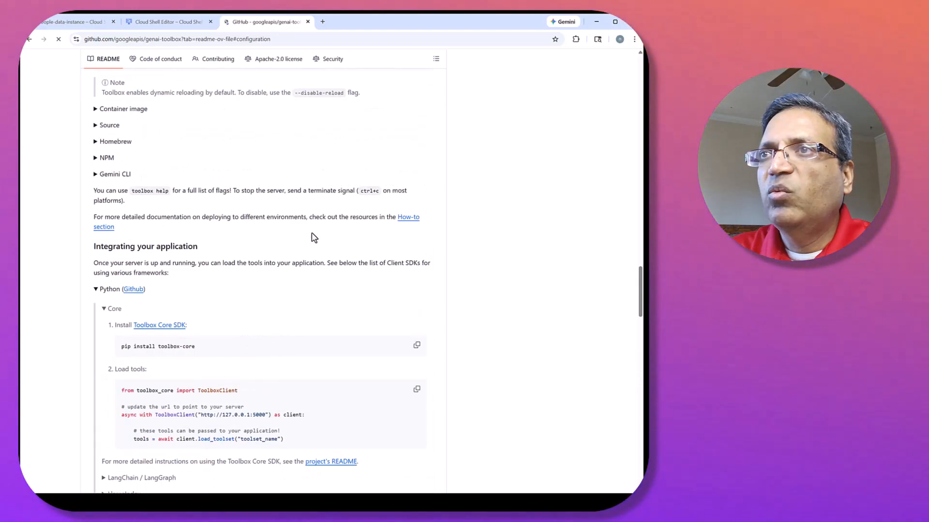
scroll(313, 238, "up", 13)
scroll(268, 304, "down", 7)
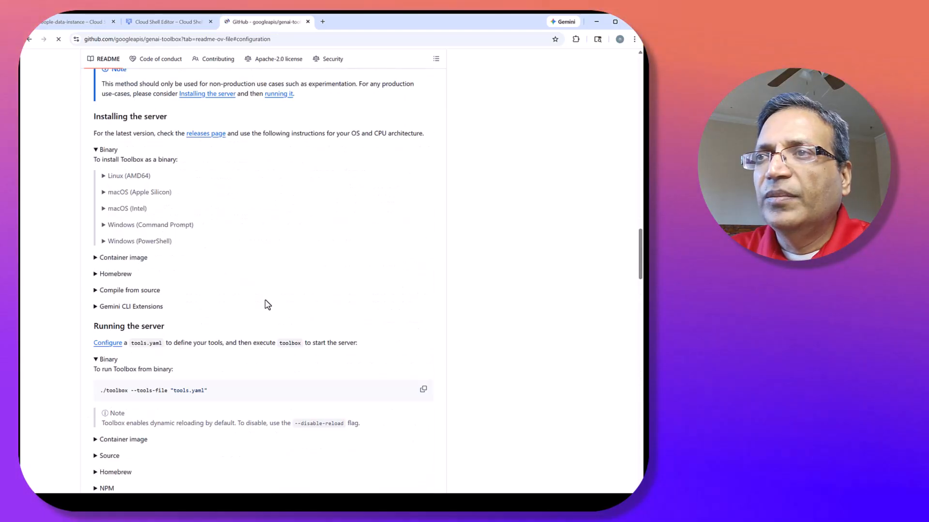
scroll(268, 305, "up", 3)
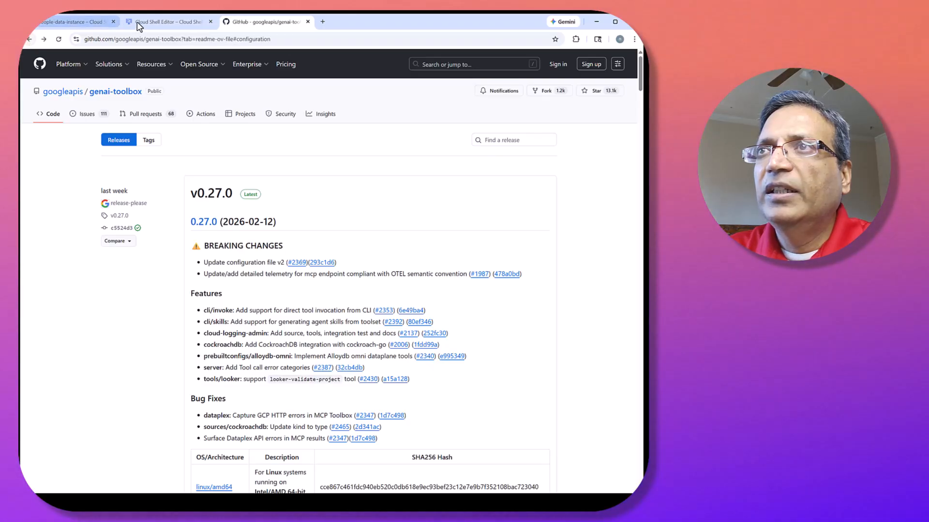
In the Cloud Shell terminal, export VERSION=0.27.0 and download the linux/amd64 toolbox binary from storage.googleapis.com/genai-toolbox with curl -O.
left_click(140, 25)
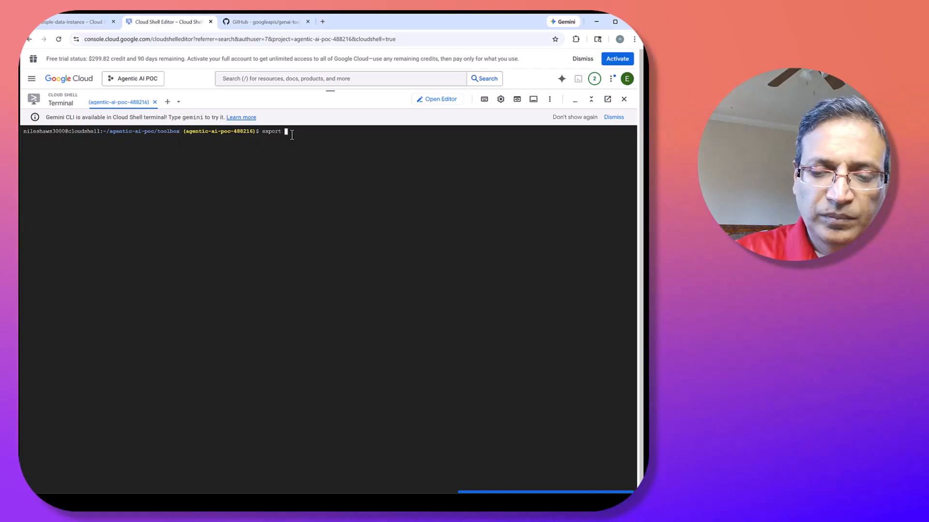
type("VERSION=0.27.0")
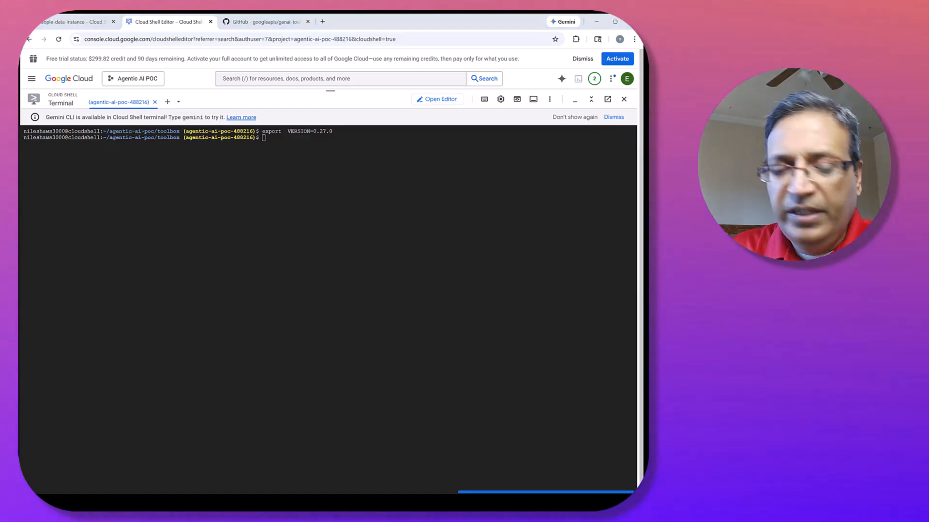
right_click(353, 166)
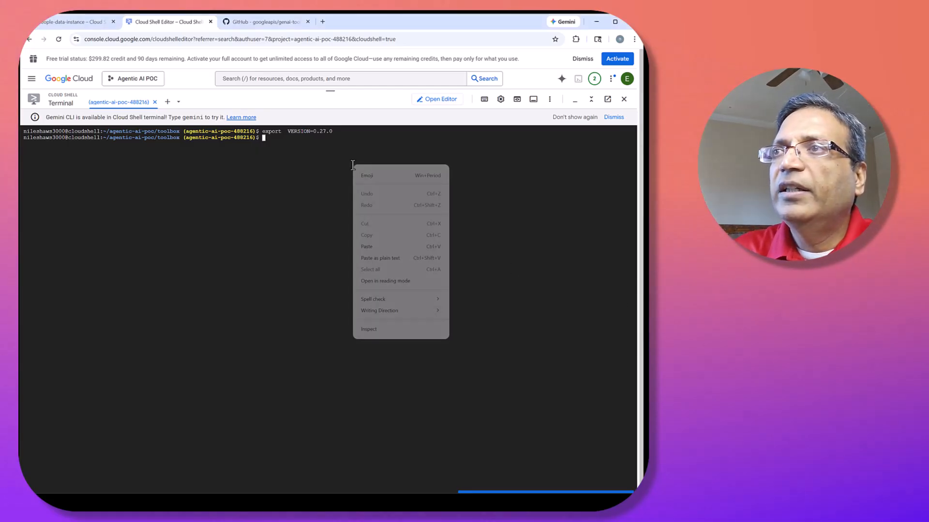
left_click(384, 259)
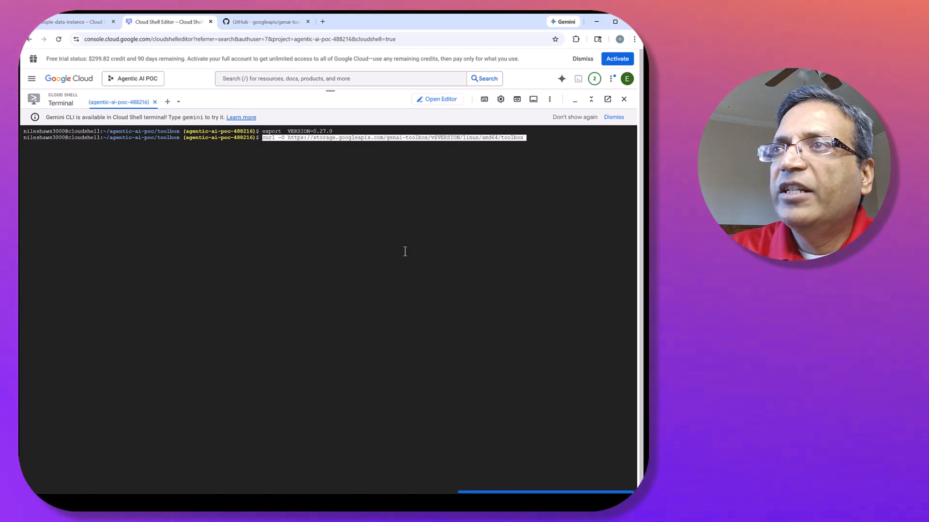
key("Return")
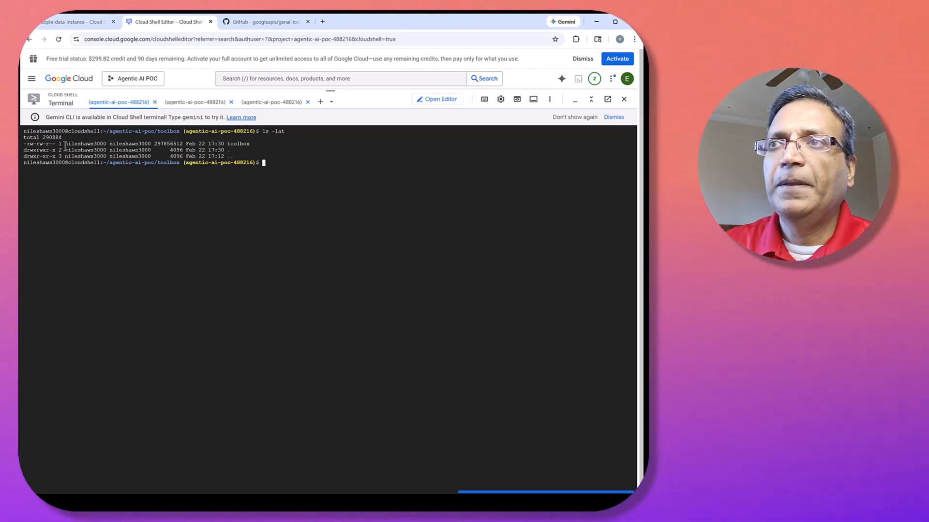
Make the downloaded toolbox binary executable with chmod +x.
type("c")
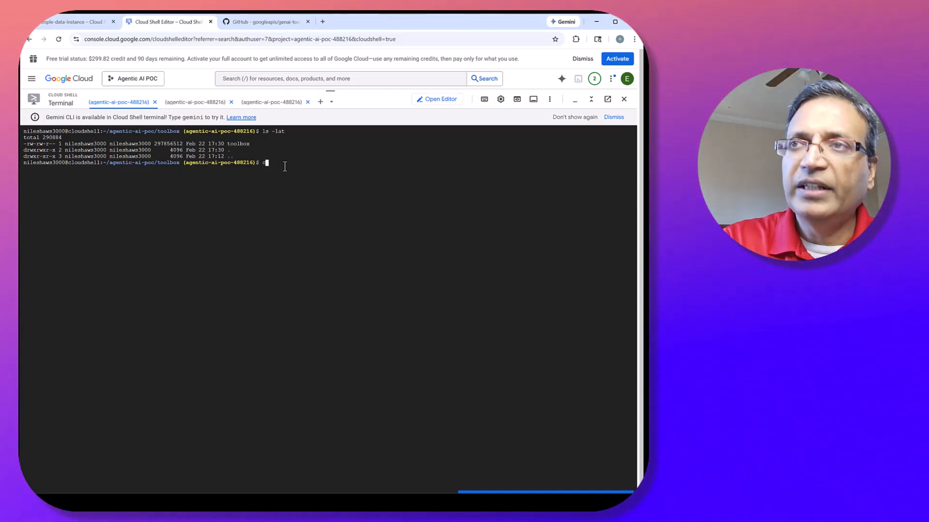
type("hmod")
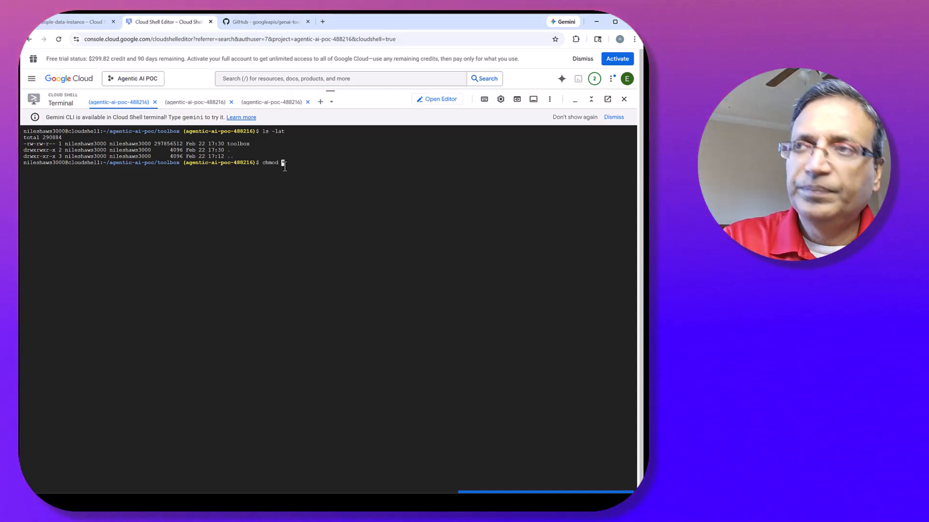
type(" +x to")
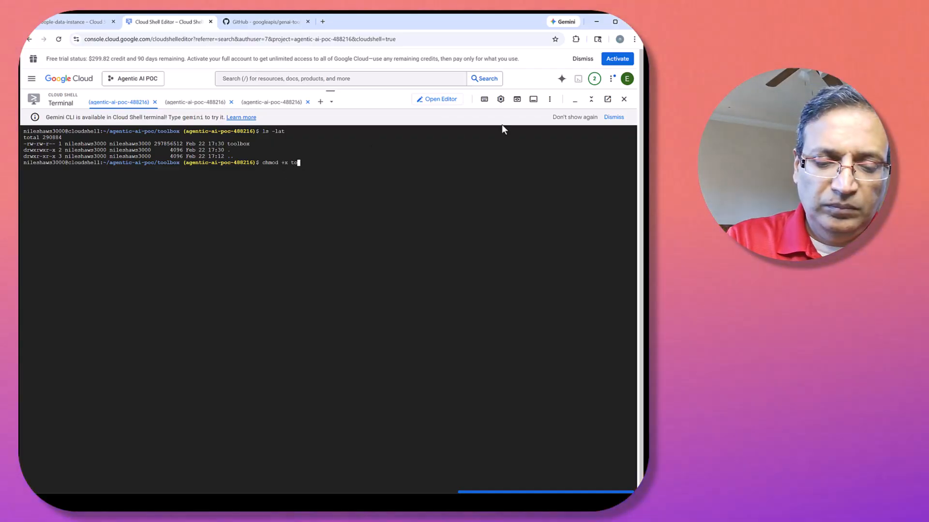
type("olbox")
key("Return")
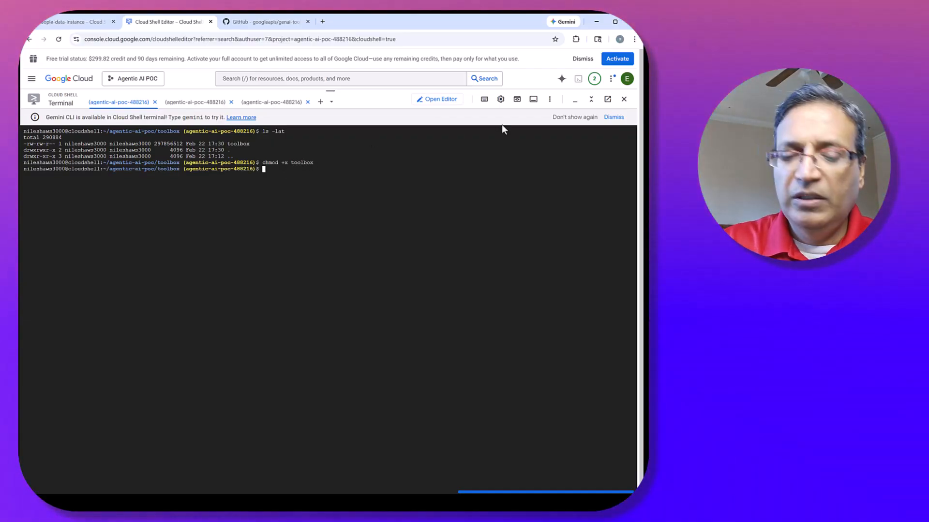
Check the toolbox binary's version with ./toolbox -v.
type("./tool")
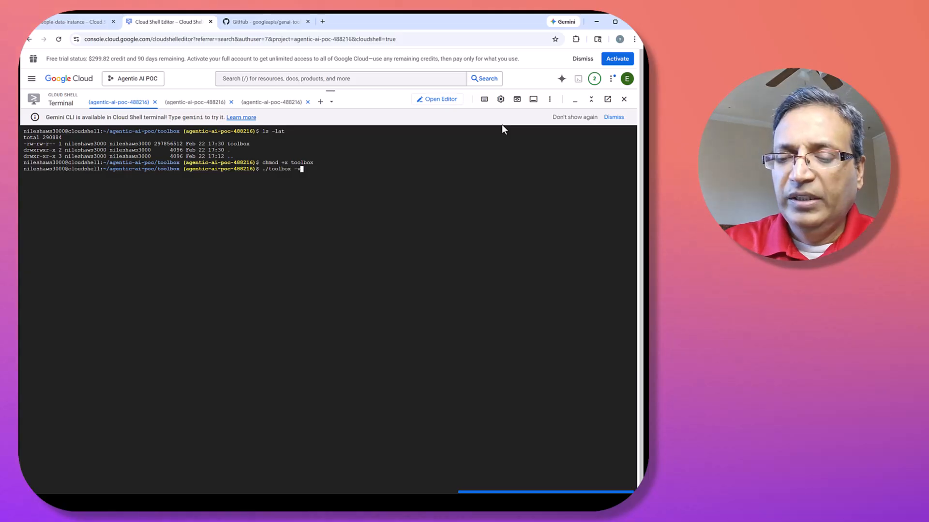
type("box -v")
key("Return")
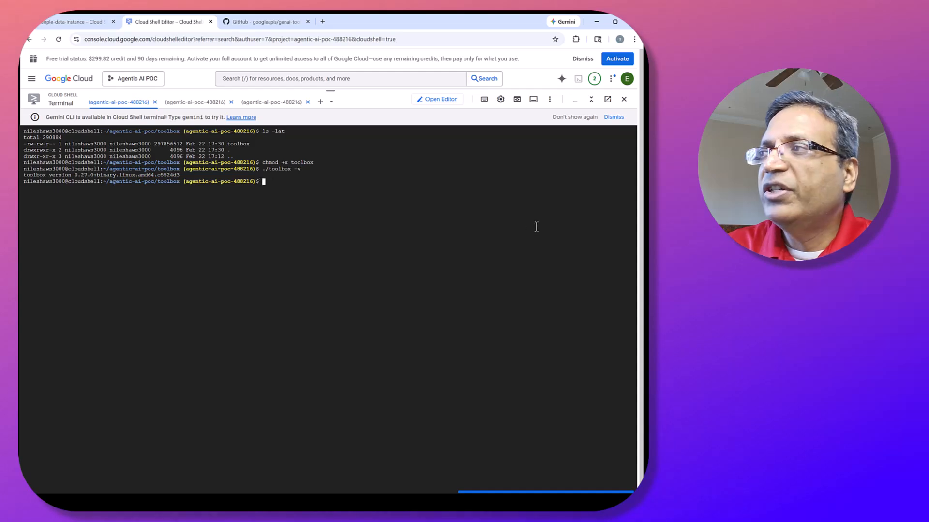
Return to the genai-toolbox repository README and follow its Configuration section to the Sources documentation.
left_click(282, 27)
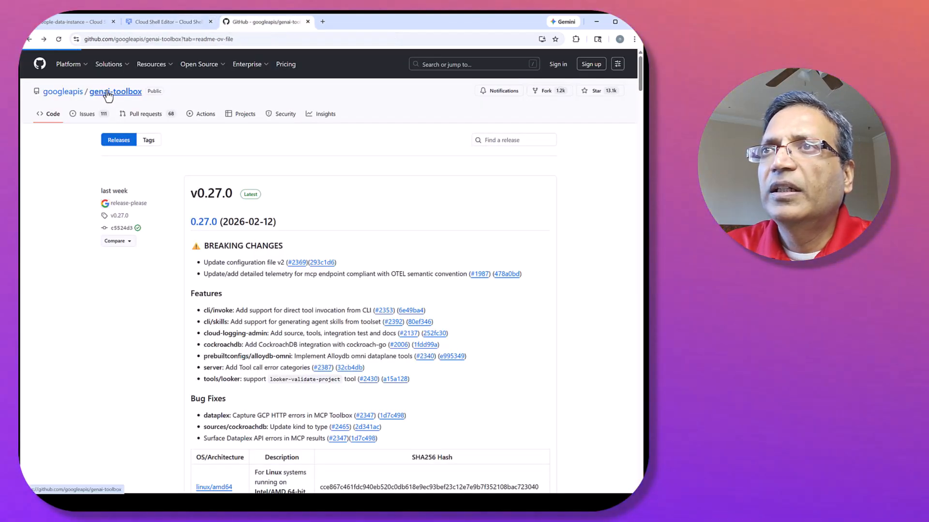
left_click(107, 96)
scroll(230, 309, "down", 5)
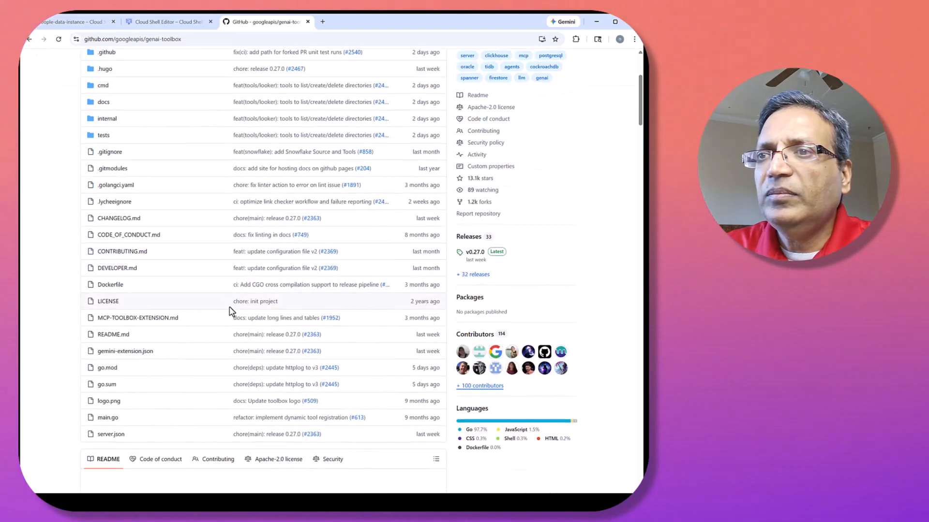
scroll(230, 310, "down", 10)
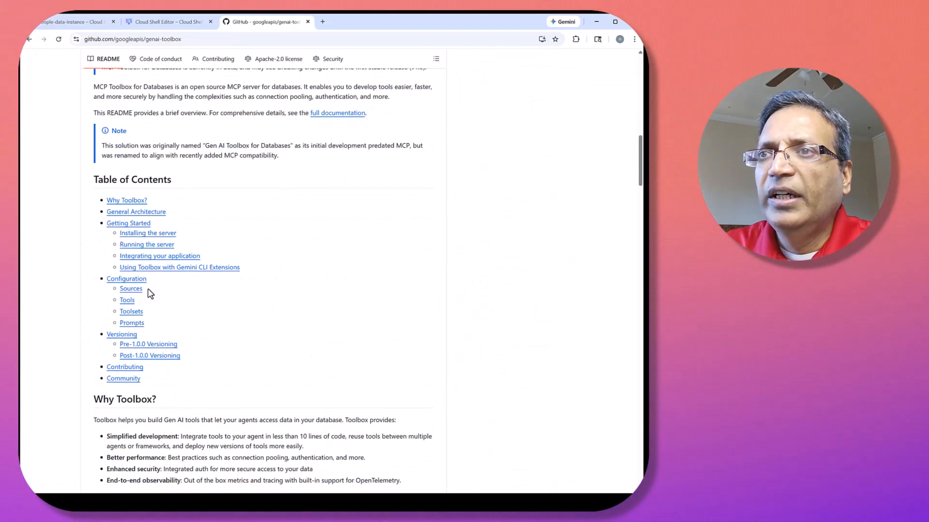
left_click(133, 280)
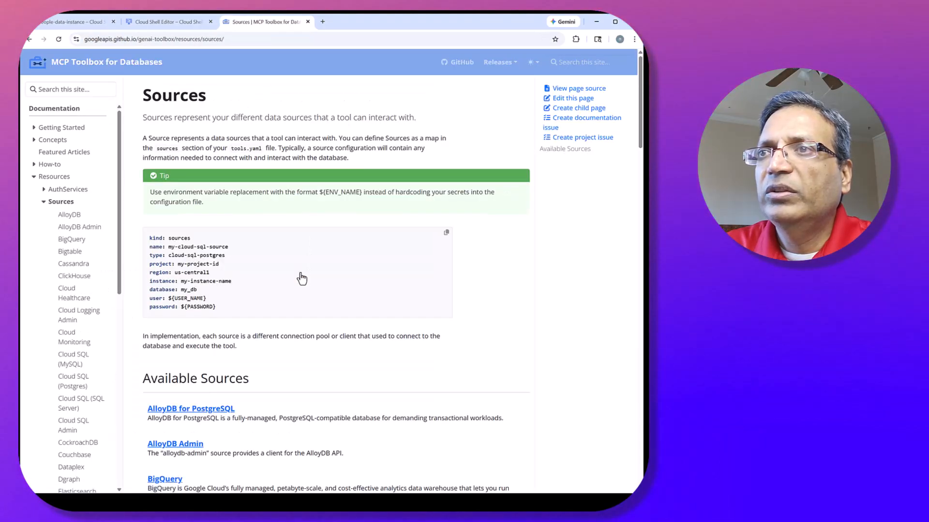
Review the Cloud SQL (Postgres) source documentation, covering available tools, IAM permissions, networking and authentication.
scroll(301, 279, "down", 3)
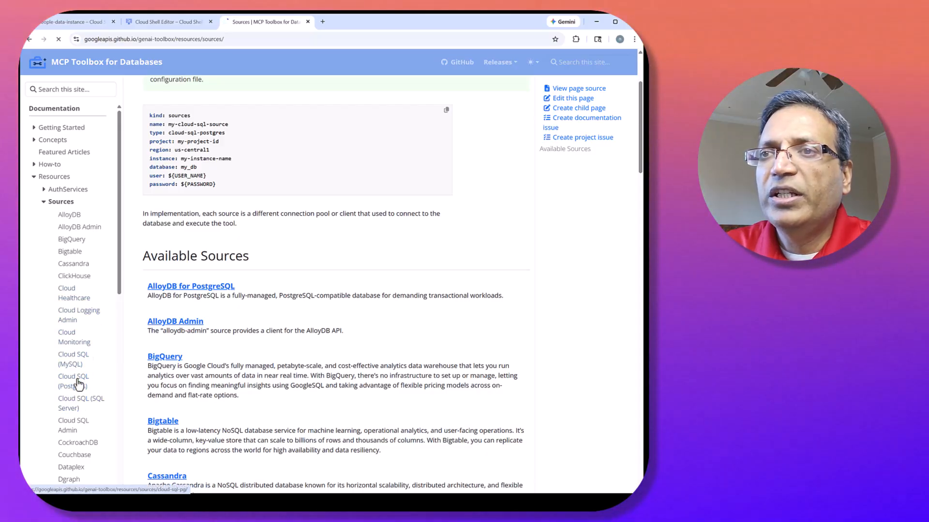
scroll(273, 321, "down", 2)
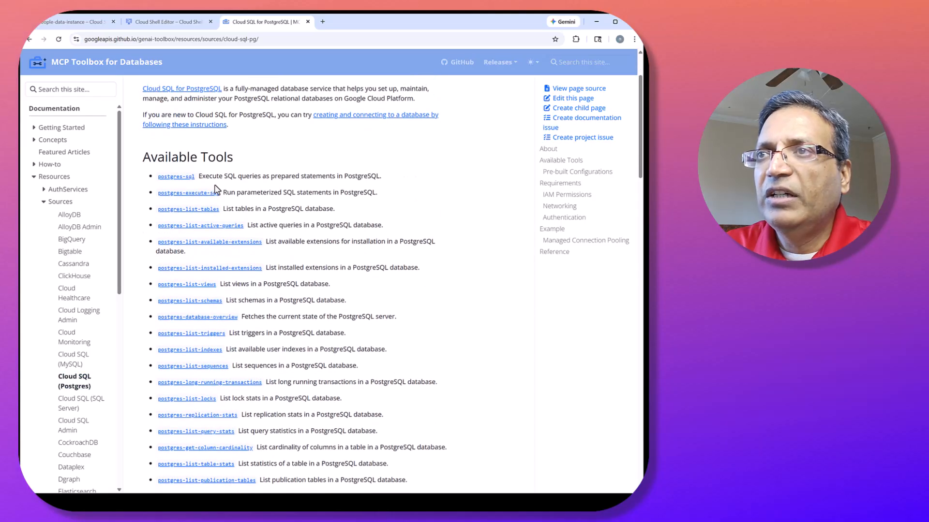
scroll(300, 391, "down", 8)
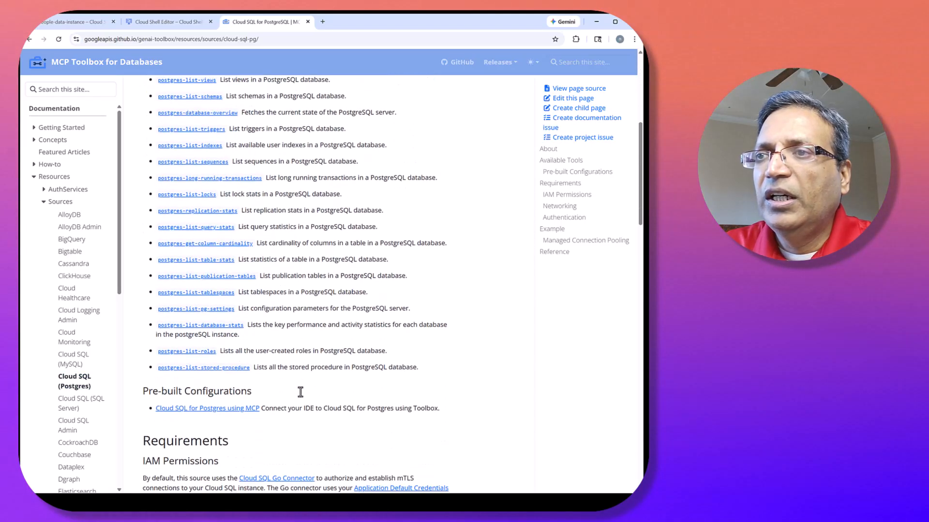
scroll(300, 391, "down", 10)
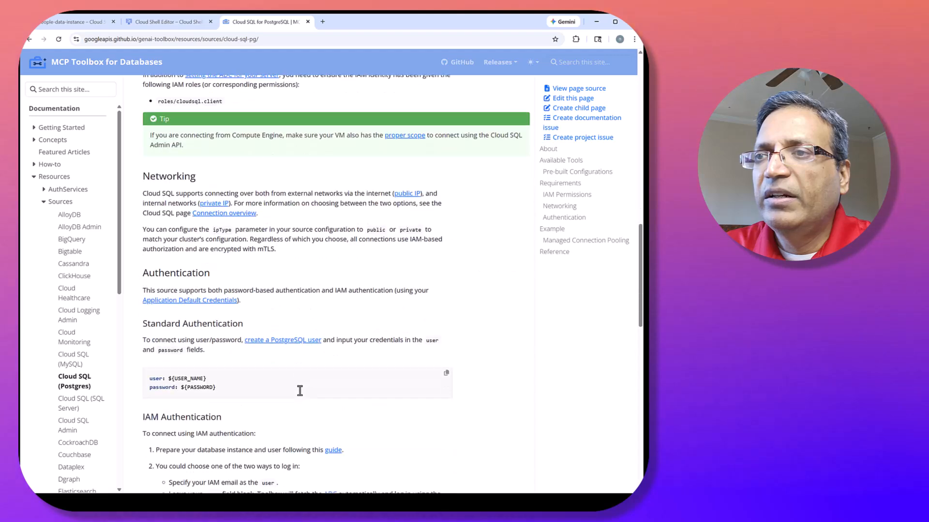
scroll(300, 391, "down", 5)
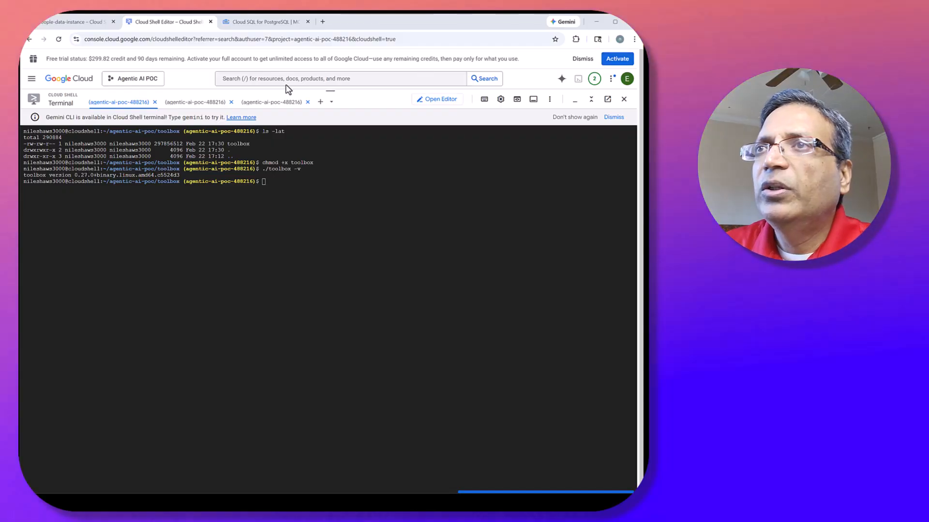
Create tools.yaml in agentic-ai-poc/toolbox and paste in the template with a cloud-sql-postgres source including its password field, tool1, tool2 and my_toolset.
left_click(432, 100)
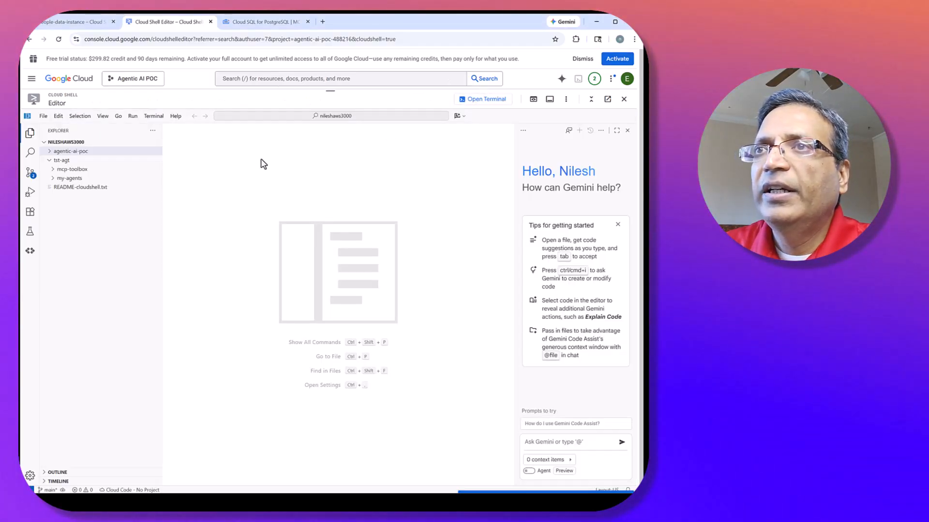
left_click(50, 154)
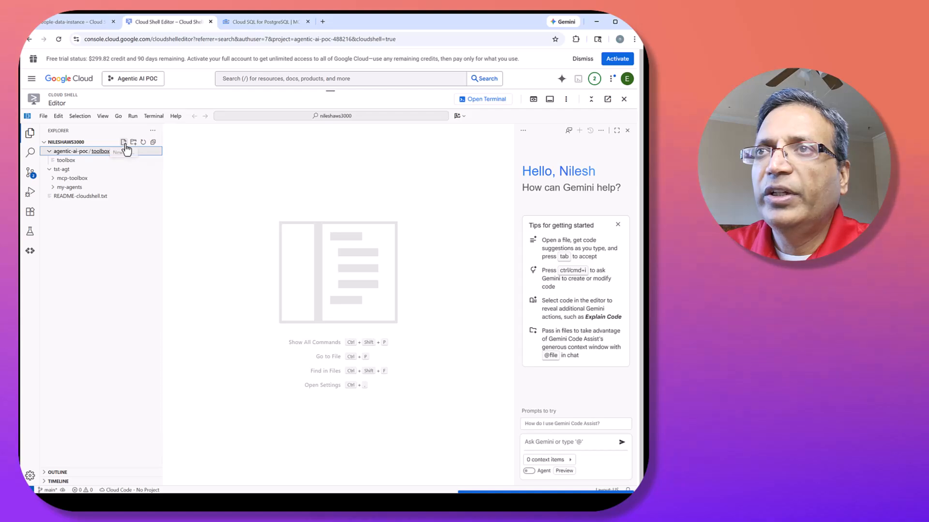
left_click(124, 143)
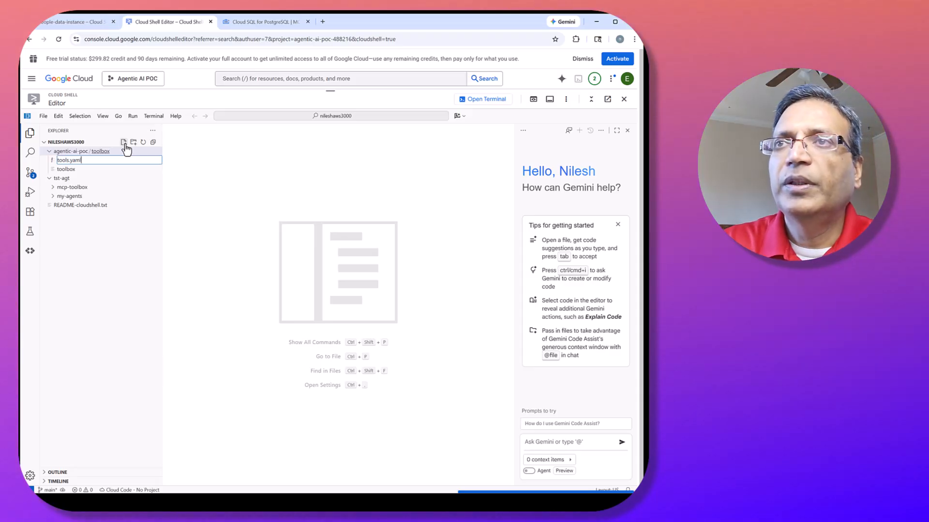
type("tools.yaml")
key("Return")
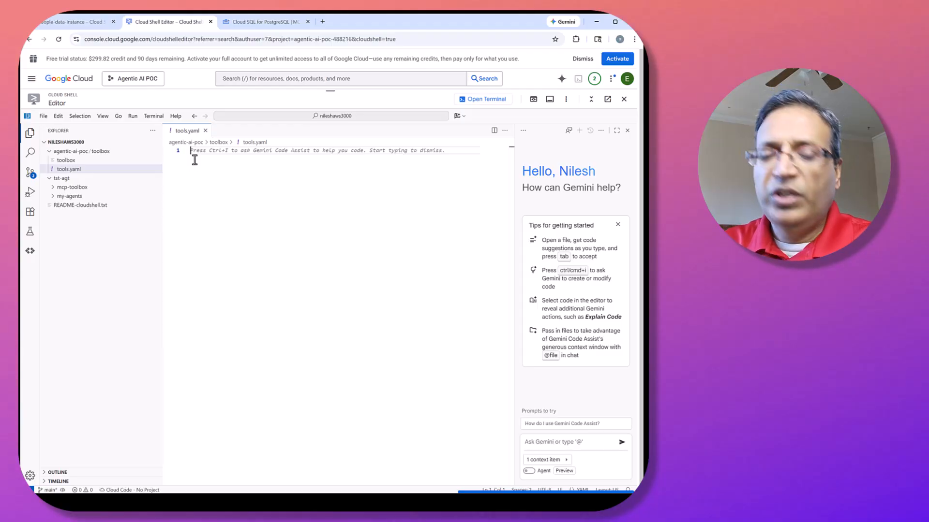
key("ctrl+v")
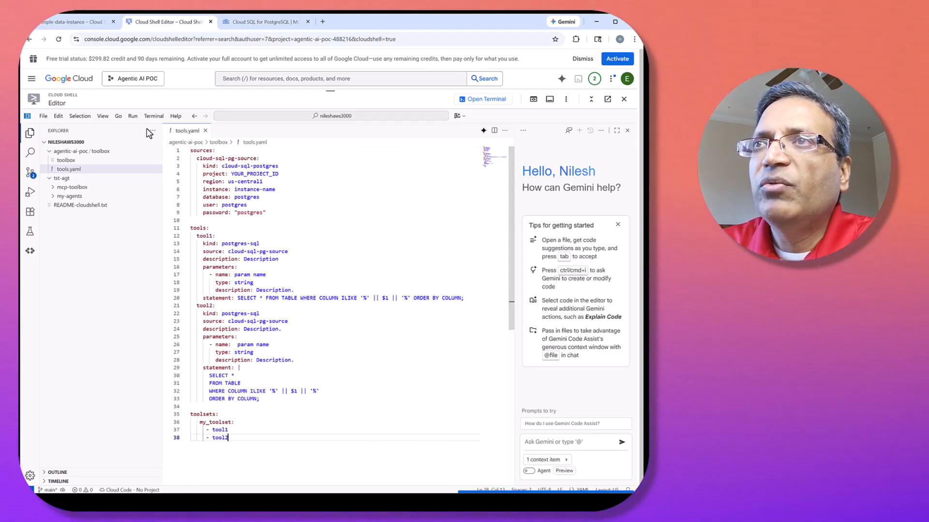
Copy the Agentic AI POC project's ID and set it as the source's project, agentic-ai-poc-488216, in tools.yaml.
left_click(151, 83)
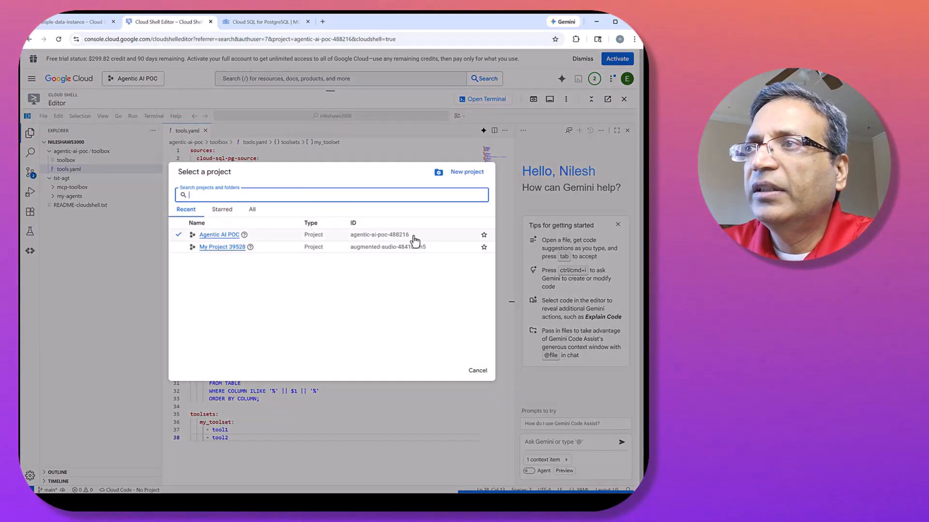
left_click_drag(414, 236, 351, 236)
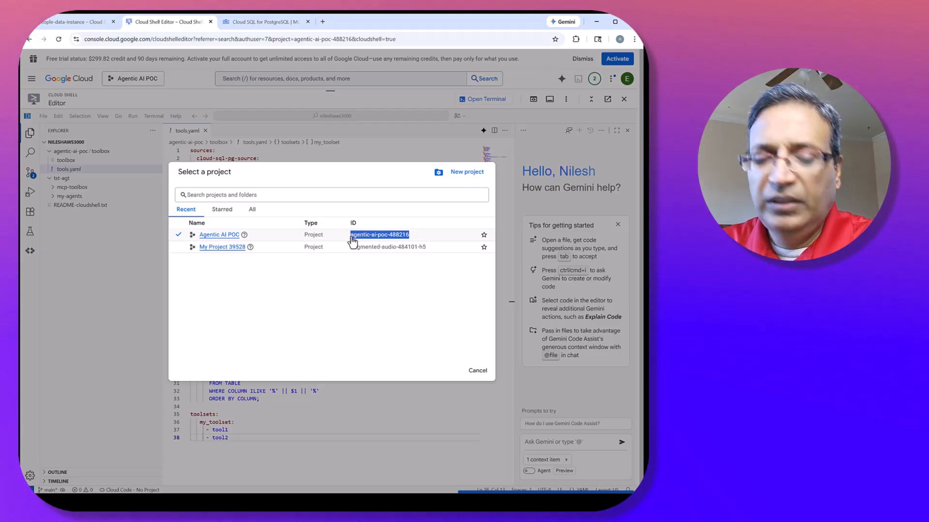
key("ctrl+c")
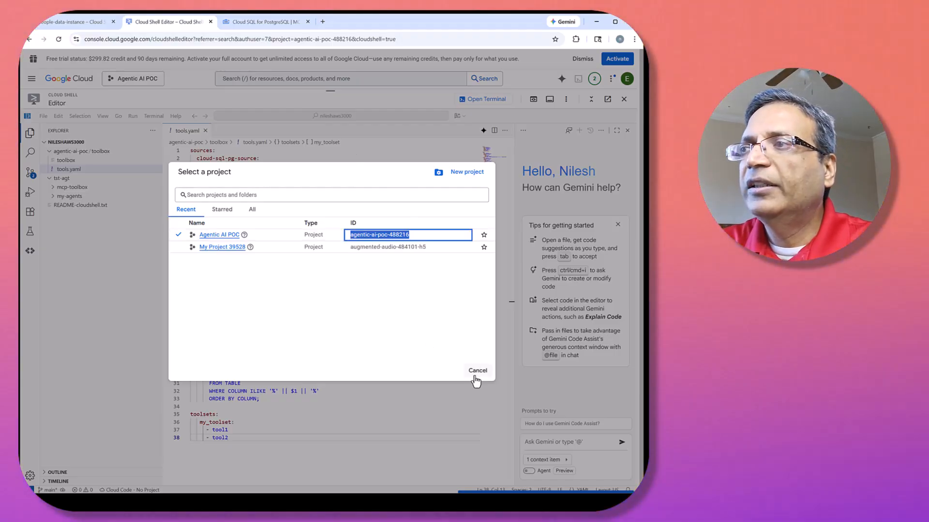
left_click(476, 374)
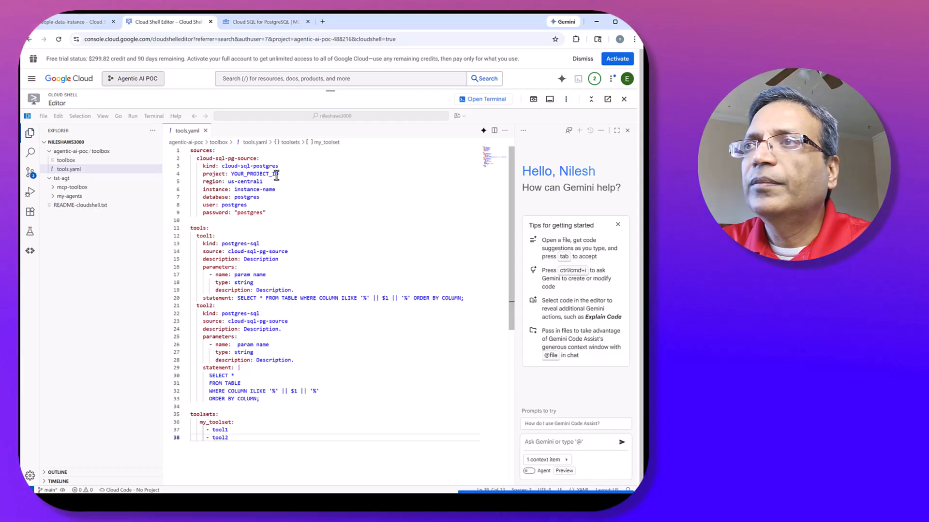
left_click_drag(279, 175, 233, 178)
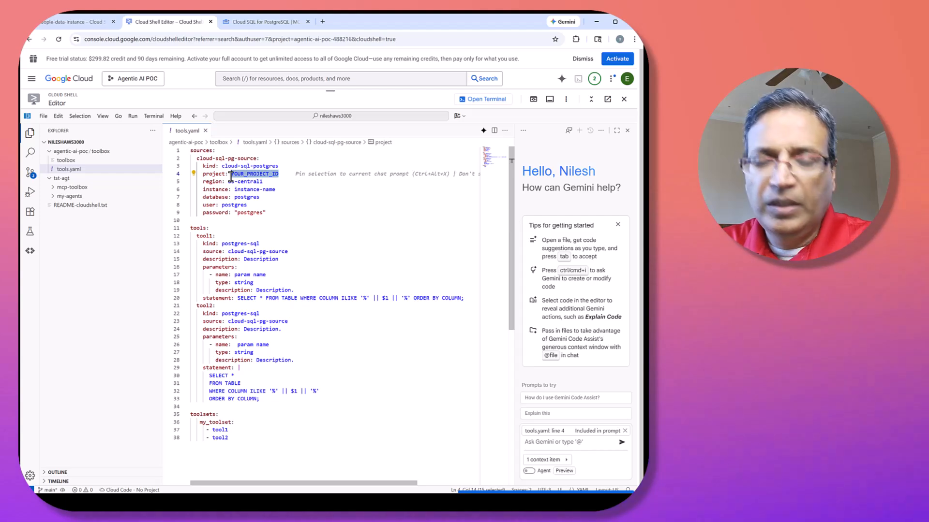
key("ctrl+v")
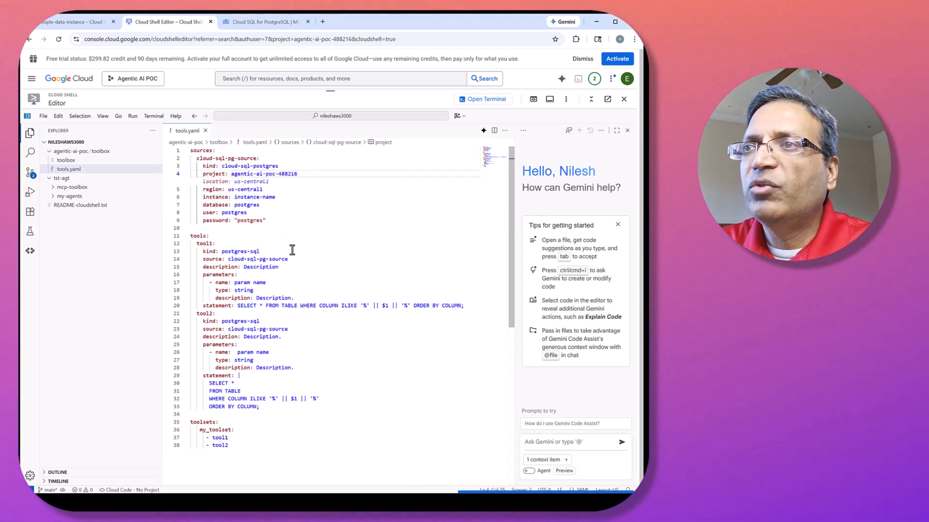
left_click_drag(291, 261, 209, 252)
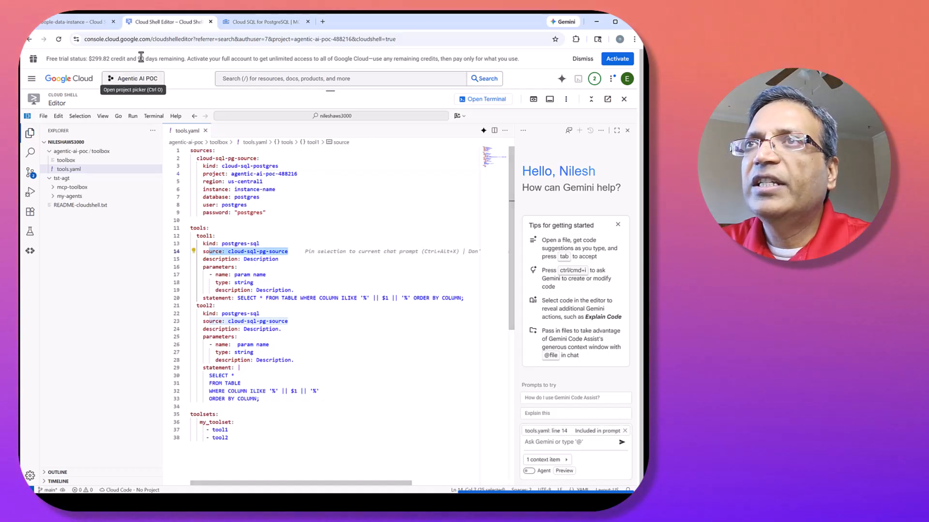
Copy the Cloud SQL instance name from its overview page and set the source's instance to people-data-instance in tools.yaml.
left_click(103, 22)
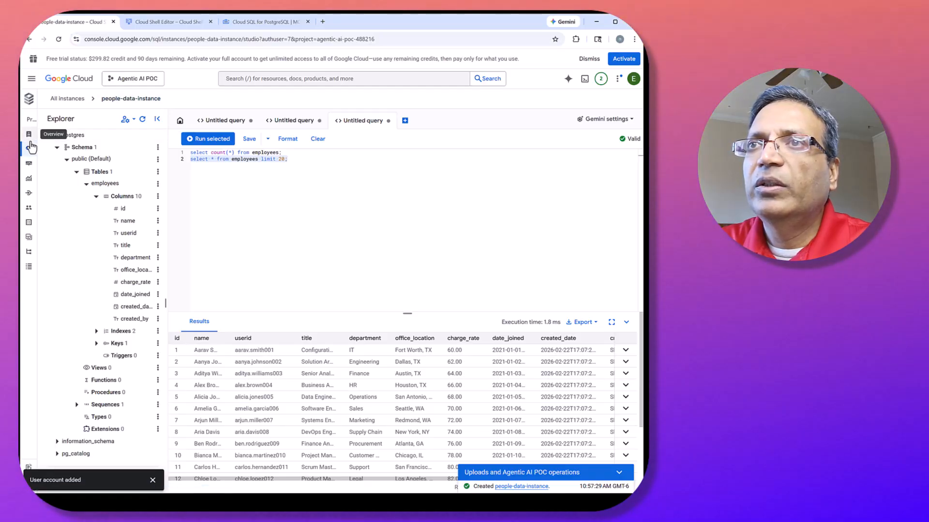
left_click(50, 134)
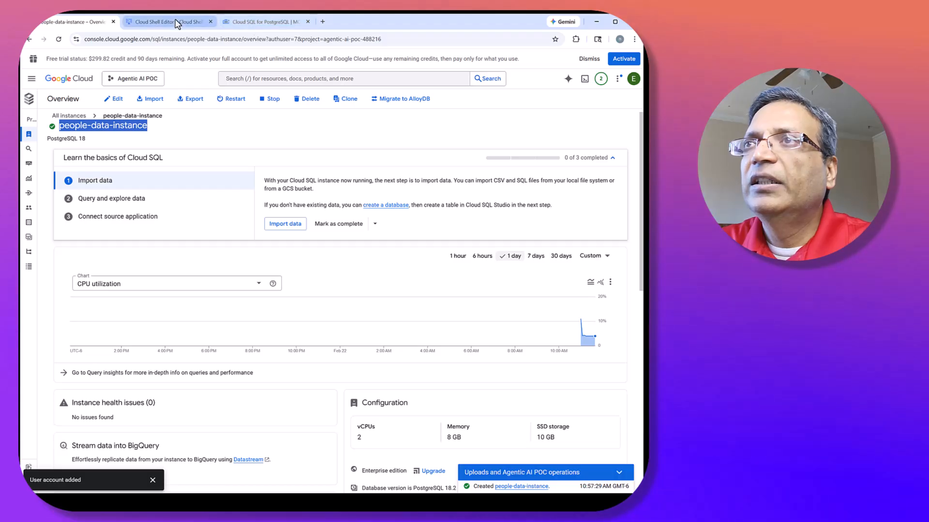
left_click(176, 22)
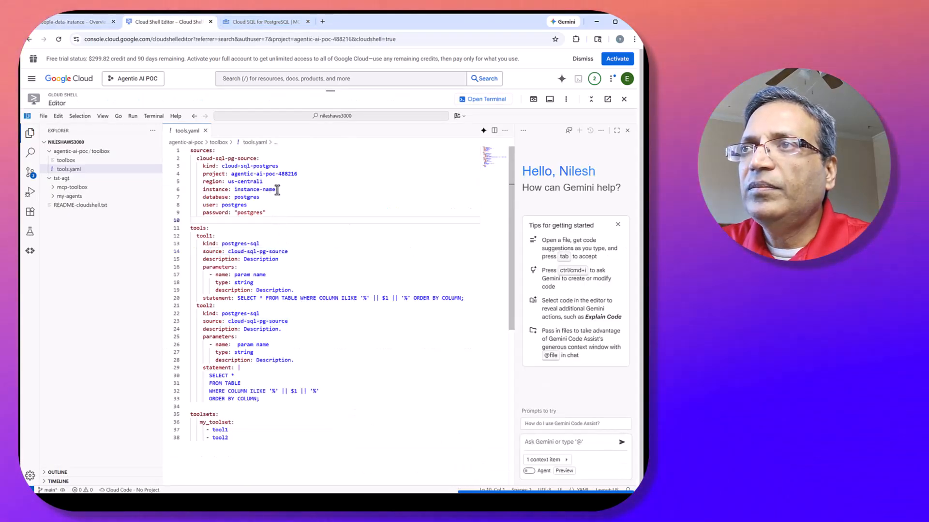
left_click_drag(278, 190, 234, 190)
key("ctrl+v")
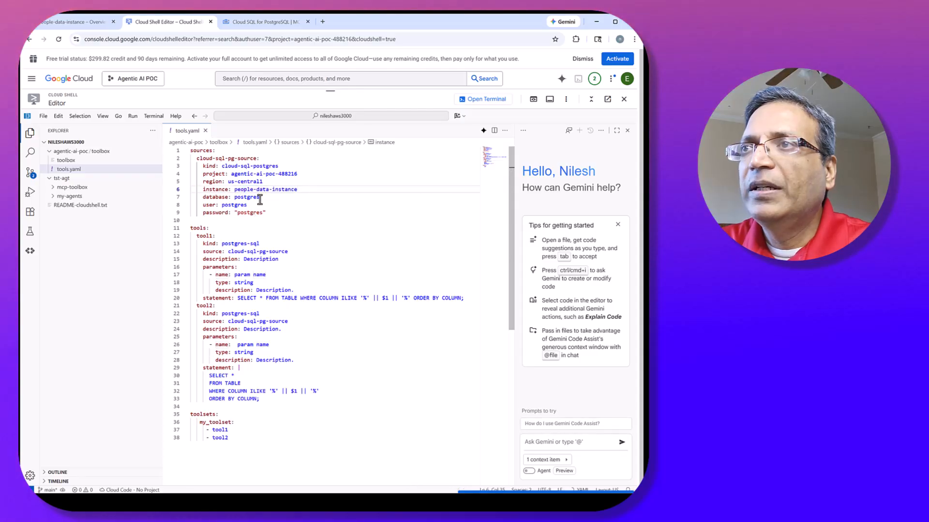
Replace the source's placeholder credentials in tools.yaml with the database user name and the quoted account password.
double_click(239, 205)
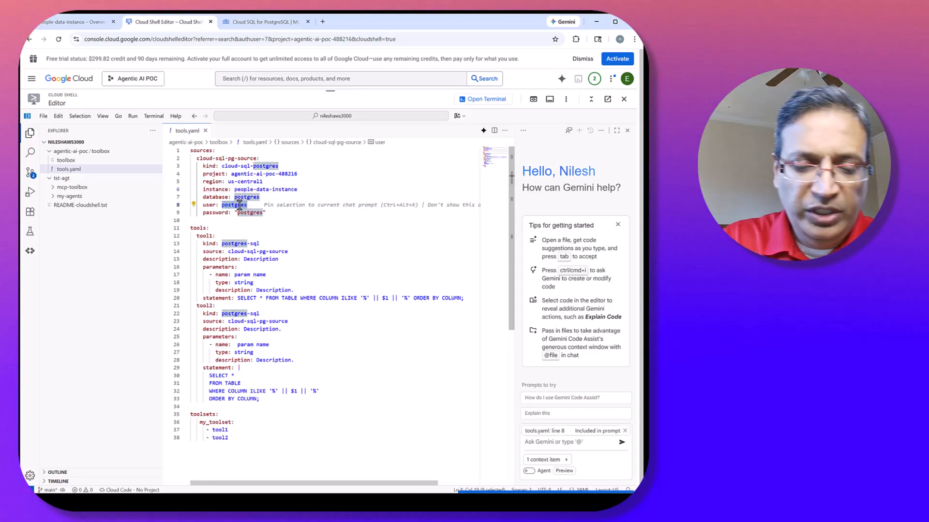
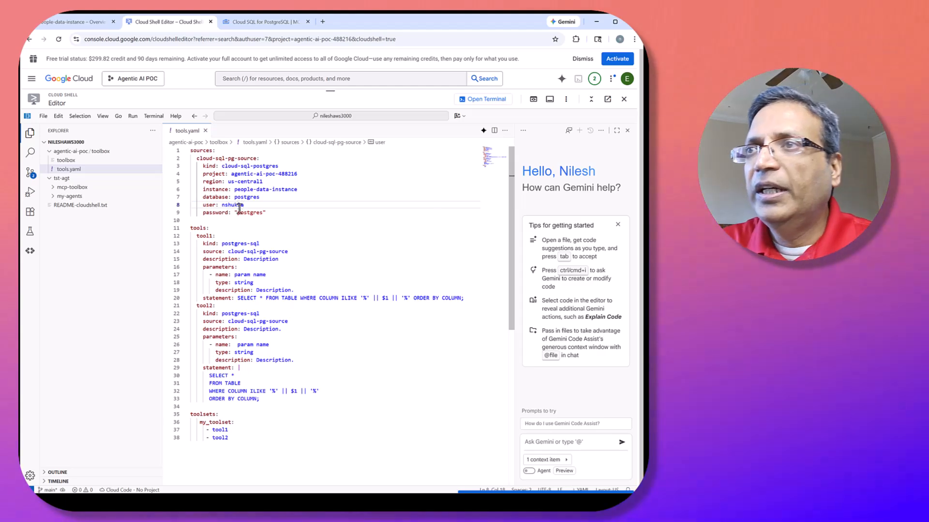
left_click(247, 213)
double_click(247, 211)
type("T")
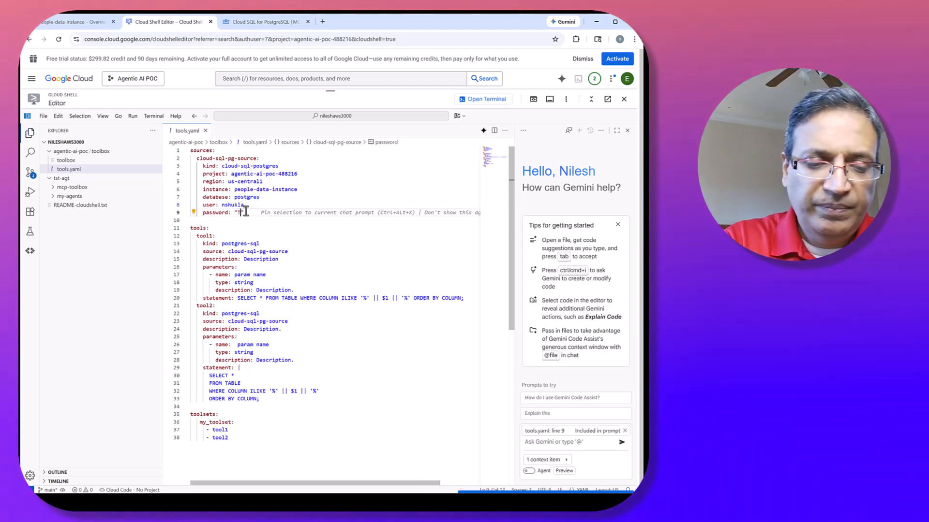
type("est@123456")
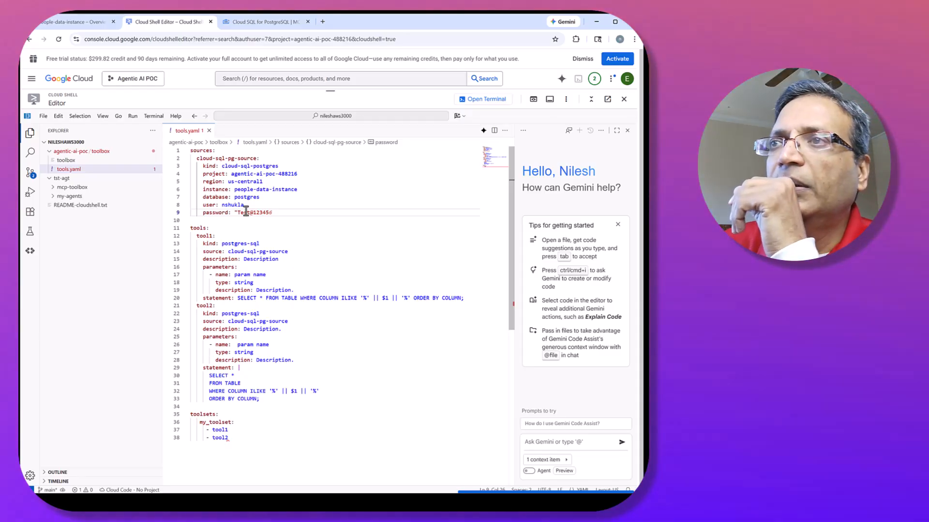
key("BackSpace")
type("\"")
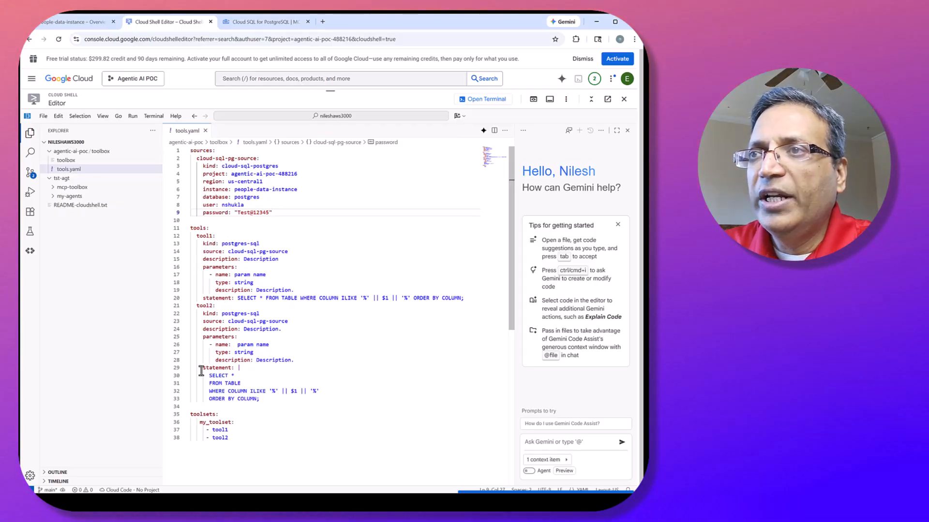
Rename the tool1 definition to search-employees-by-department and set its description to "Search Employees by Departmenbt".
double_click(203, 237)
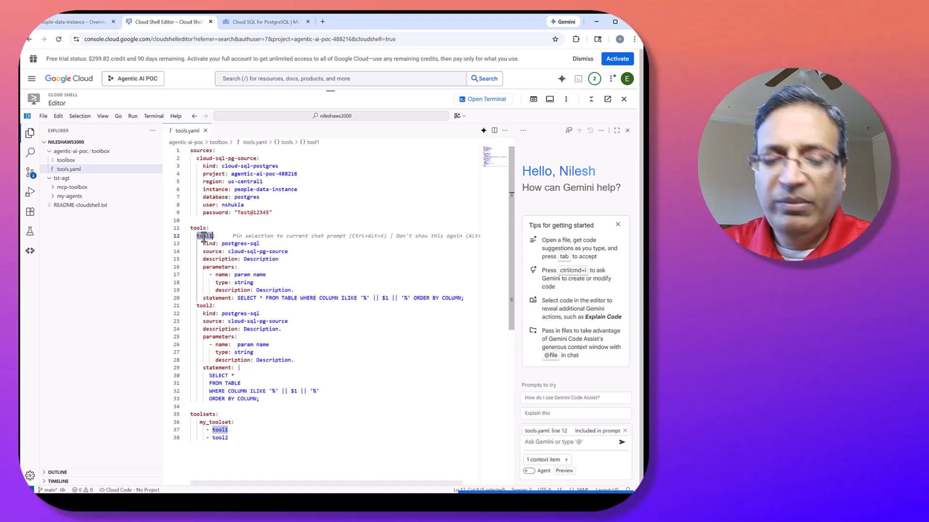
type("search")
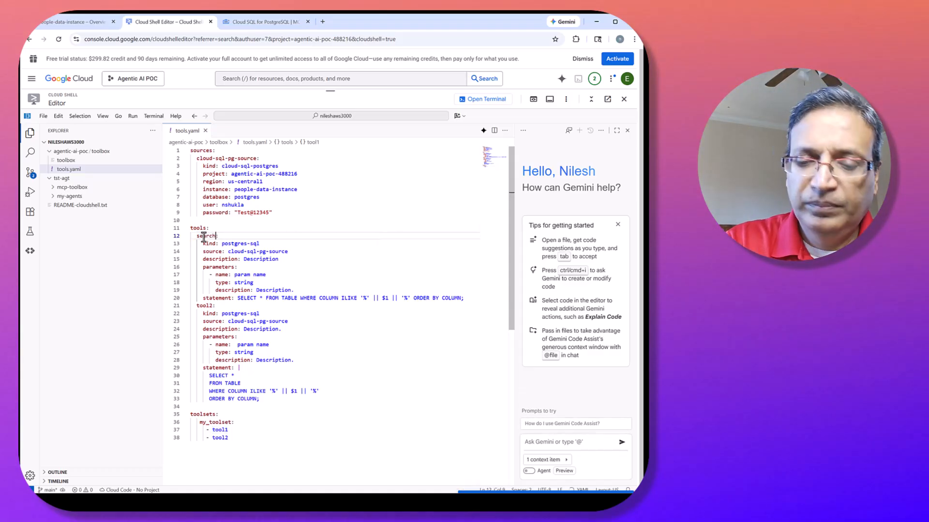
type("-employees")
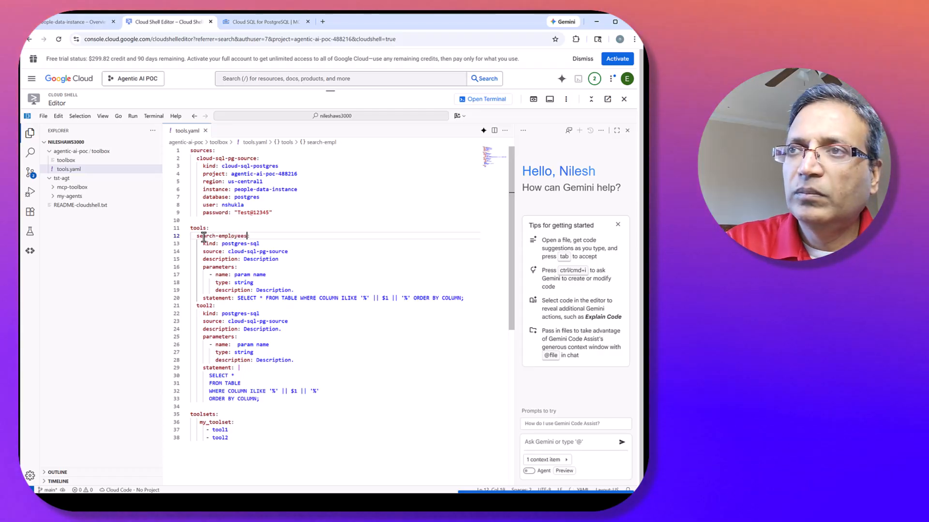
type("-by-depart")
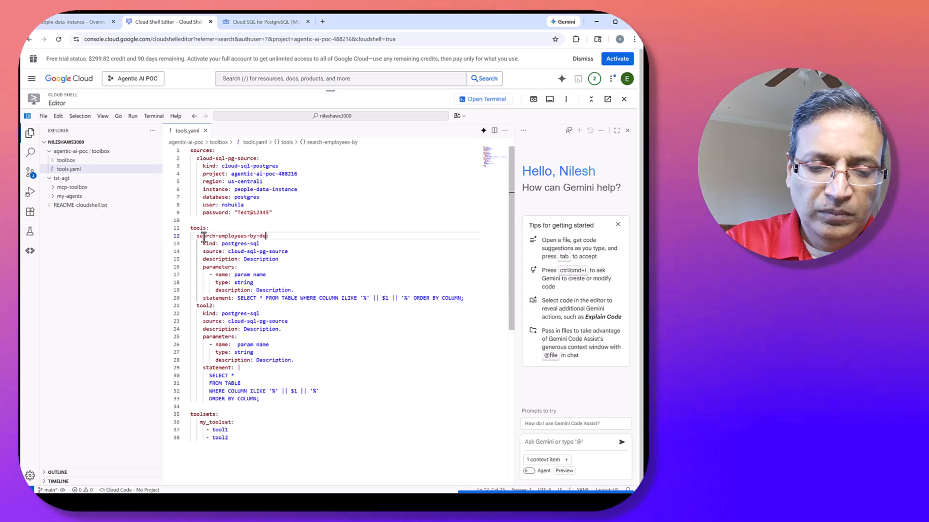
type("ment")
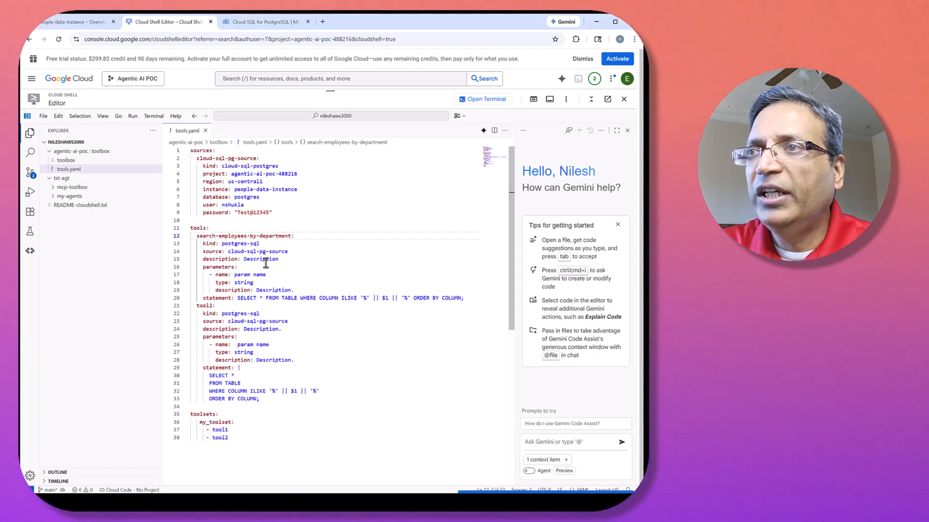
double_click(271, 262)
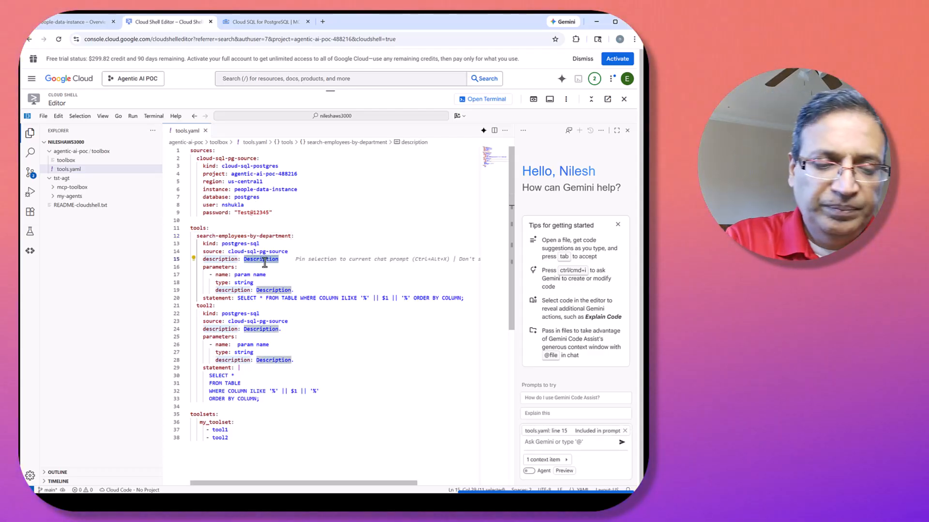
type("Search E")
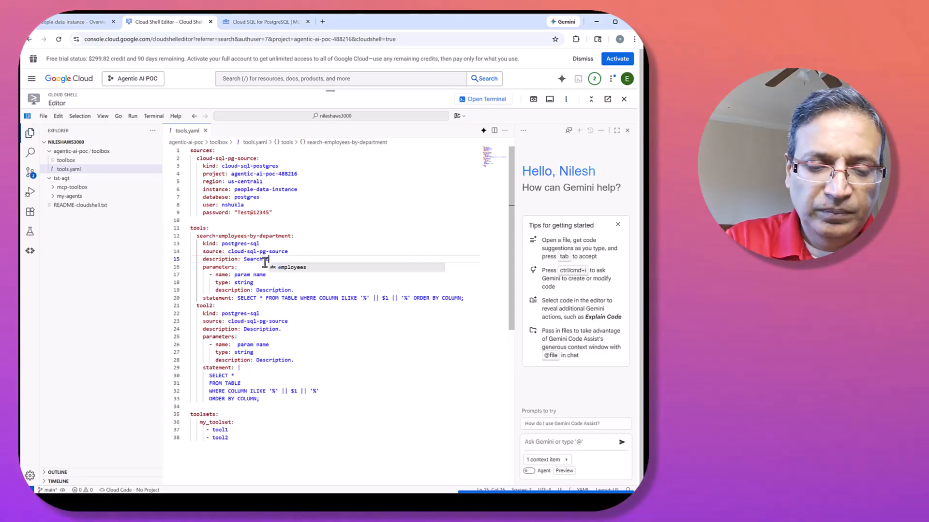
type("mployees by")
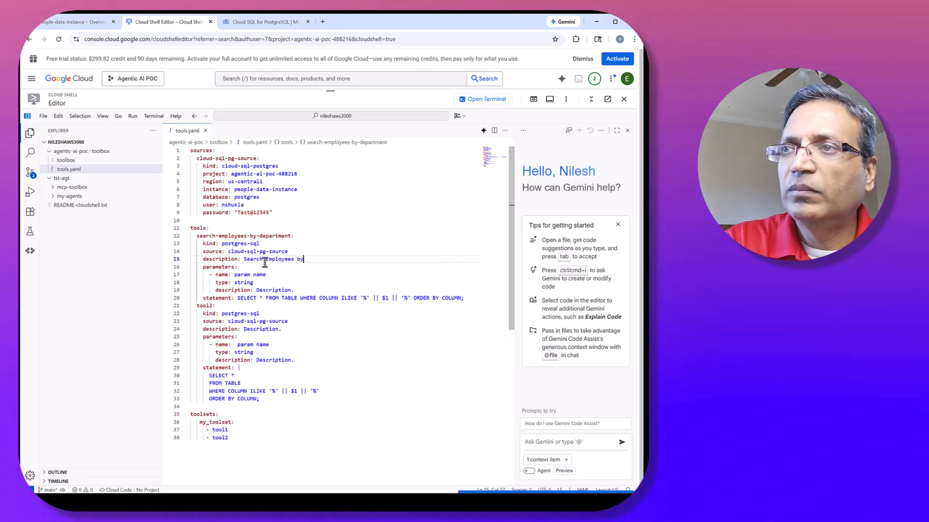
type(" Departmenbt")
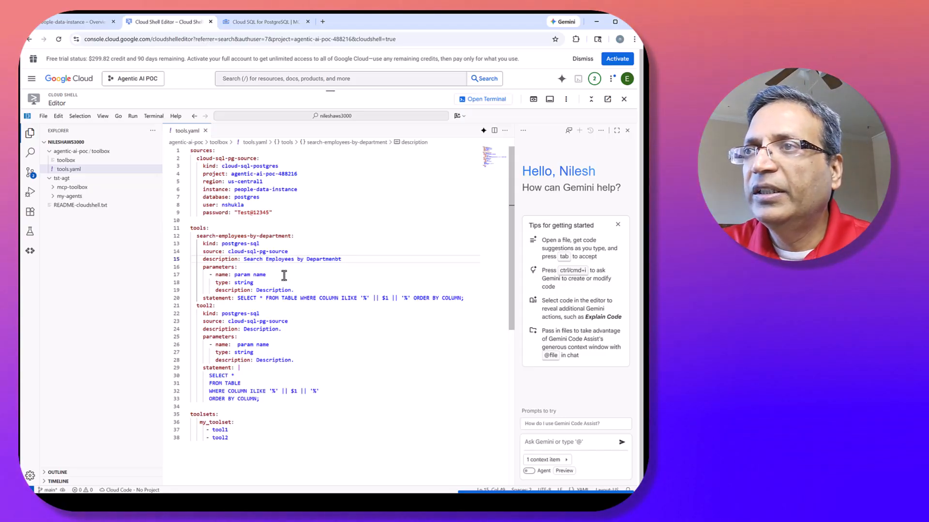
Name the parameter of the search-employees-by-department tool department.
left_click_drag(267, 276, 235, 277)
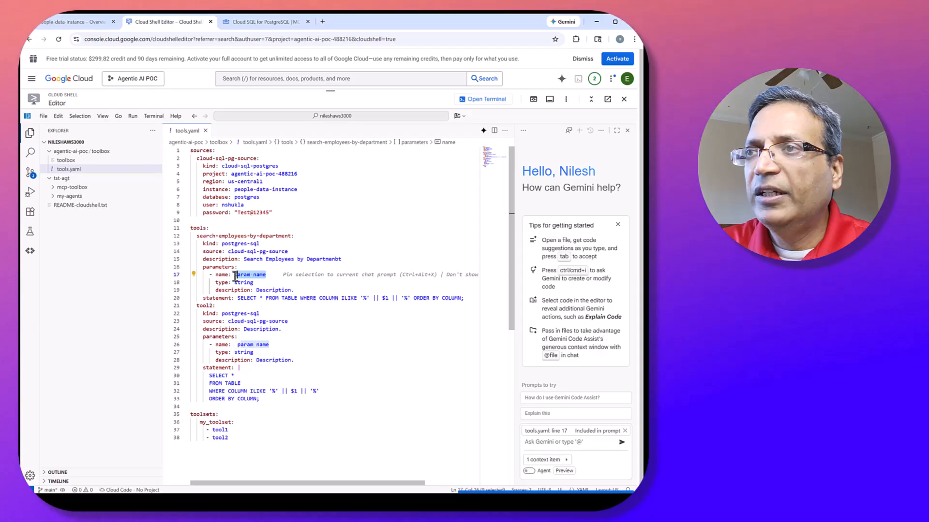
type("depart,")
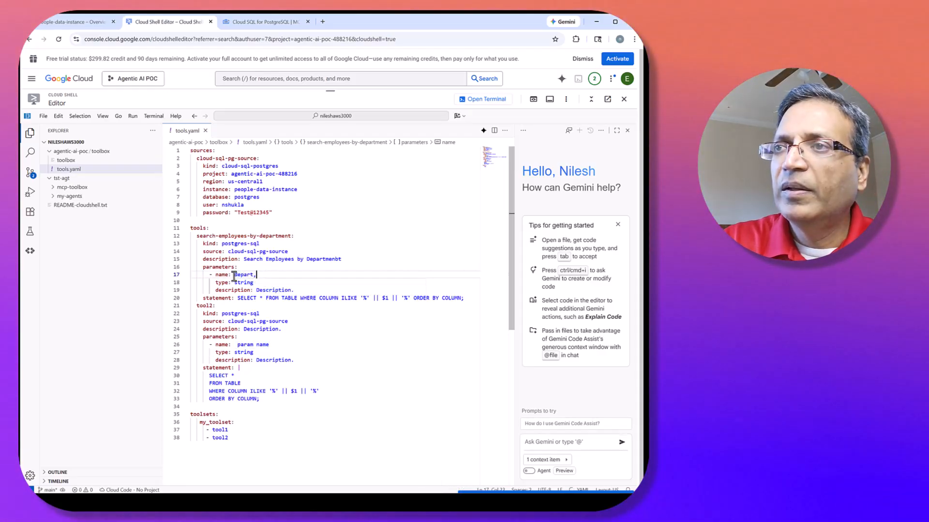
type("emntent")
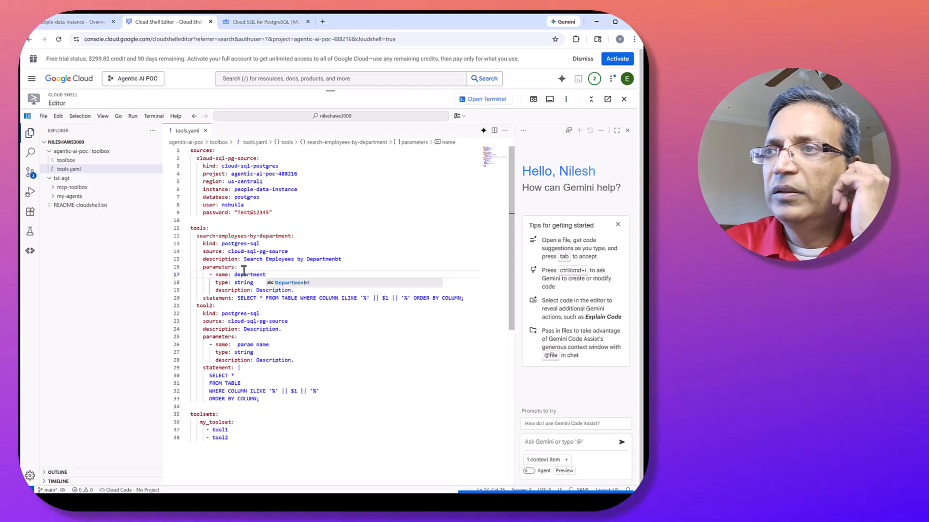
left_click(314, 253)
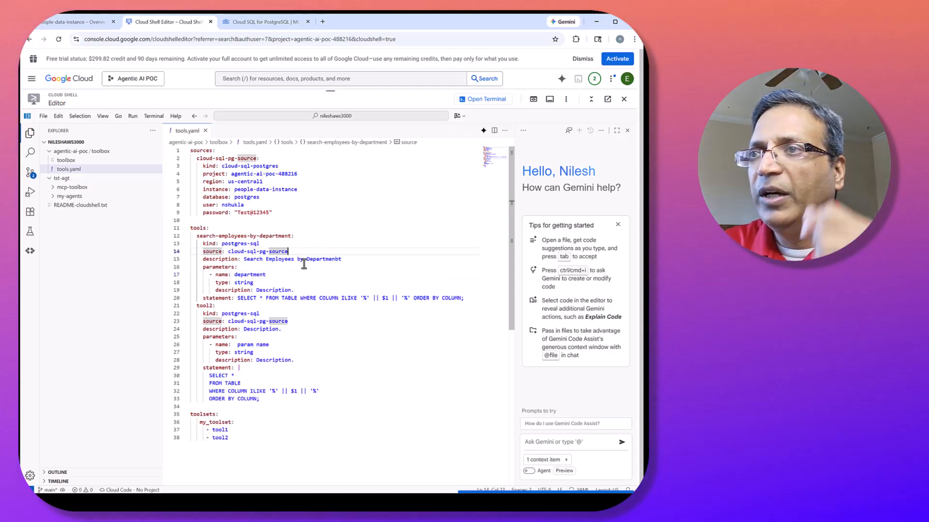
Set the department parameter's description to "Department like Finance, IT, HR etc for searching employees in it.".
double_click(264, 289)
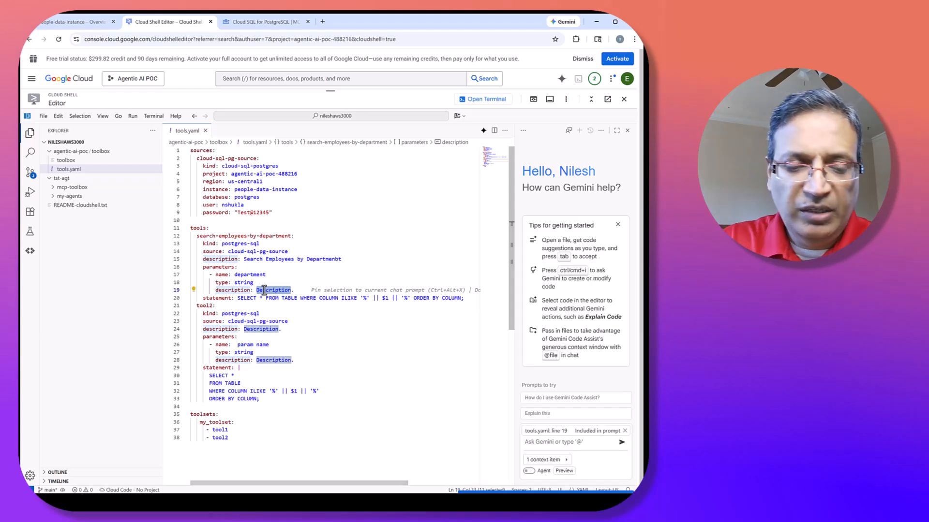
type("Departmen")
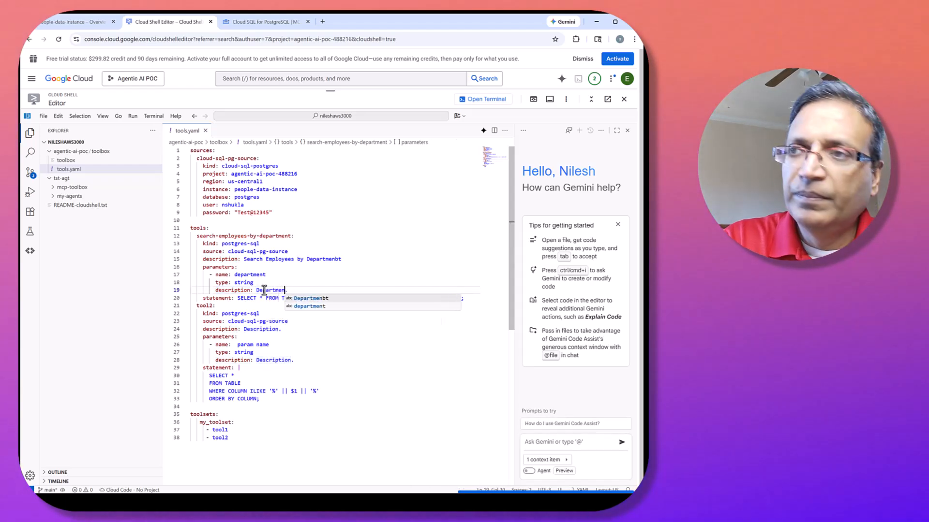
type("t like Finan")
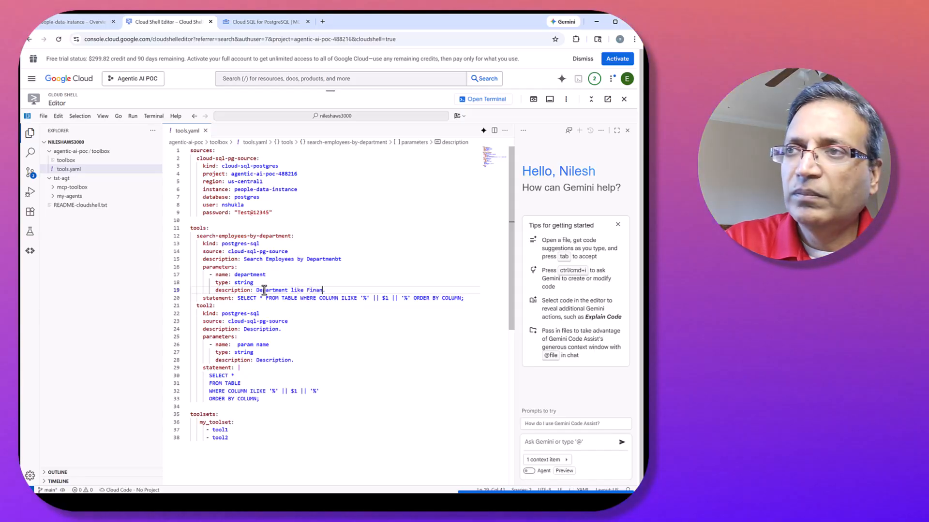
type("ce, IT, H")
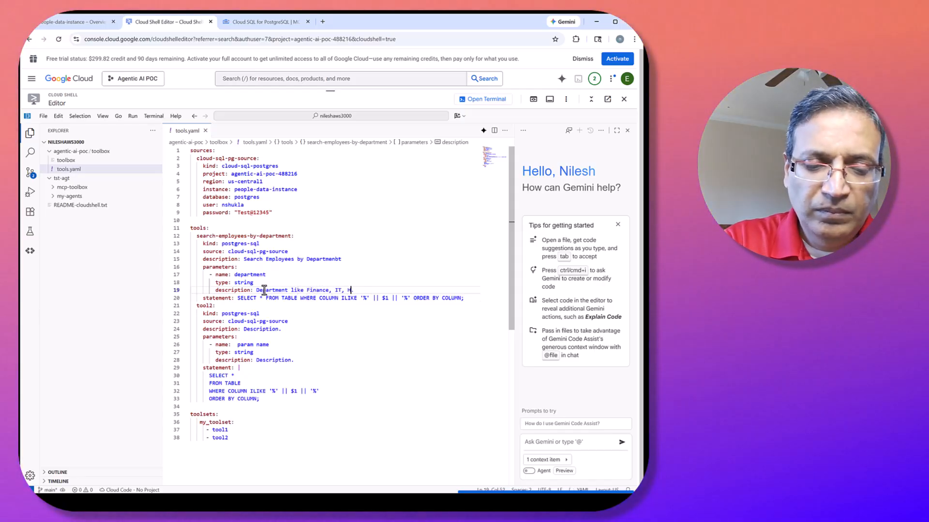
type("R etc ")
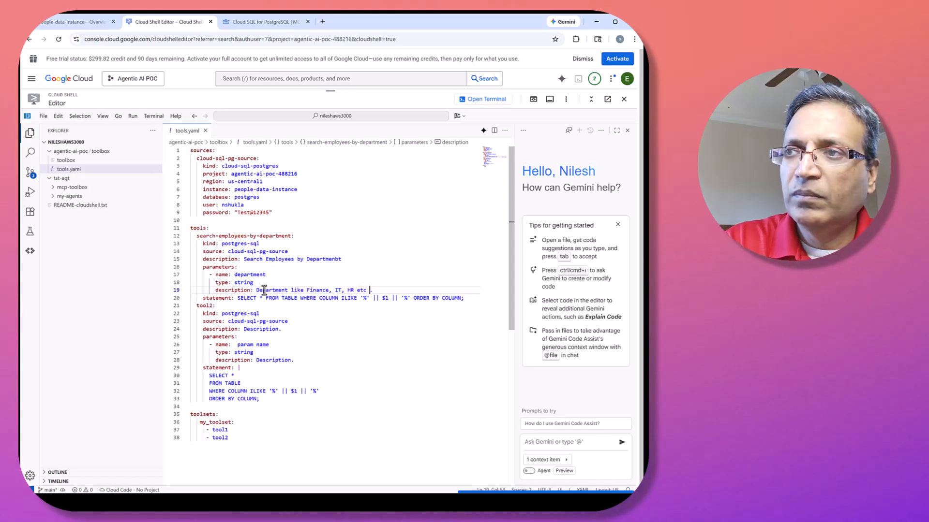
type("for se")
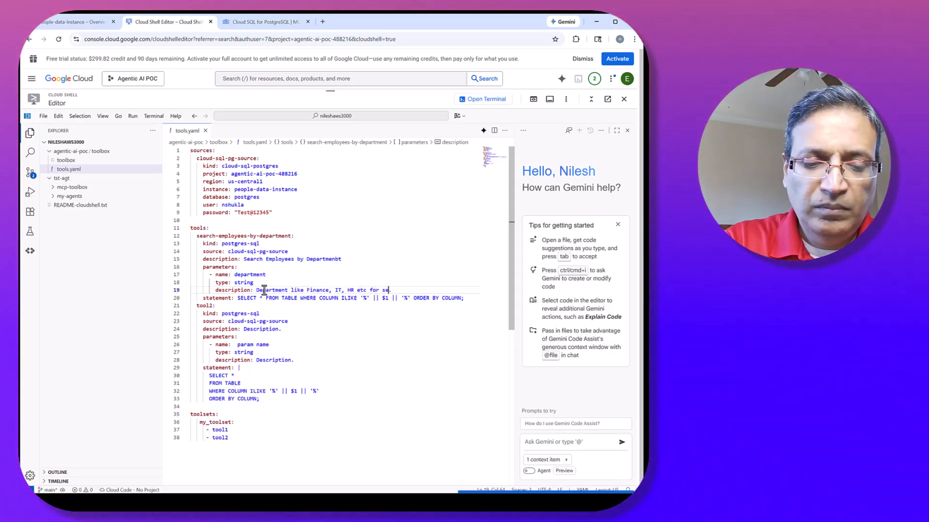
type("arching em")
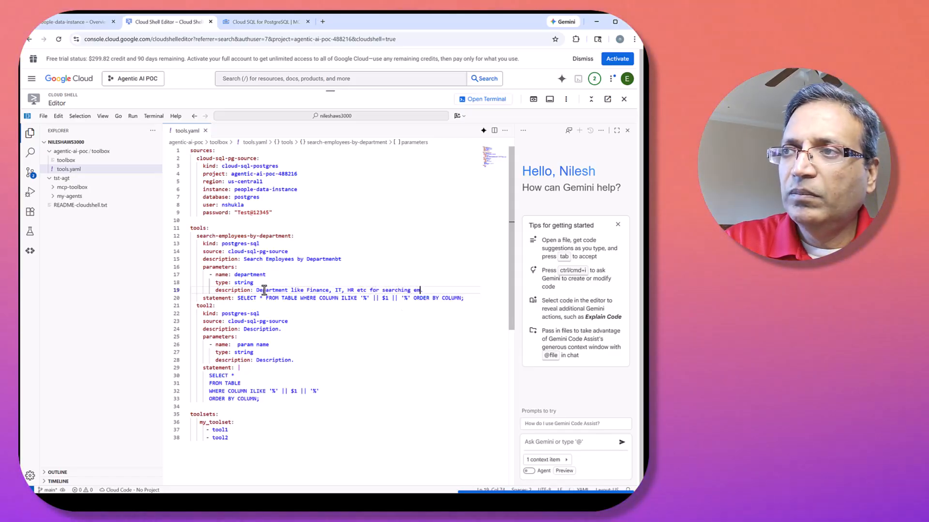
type("ployees in")
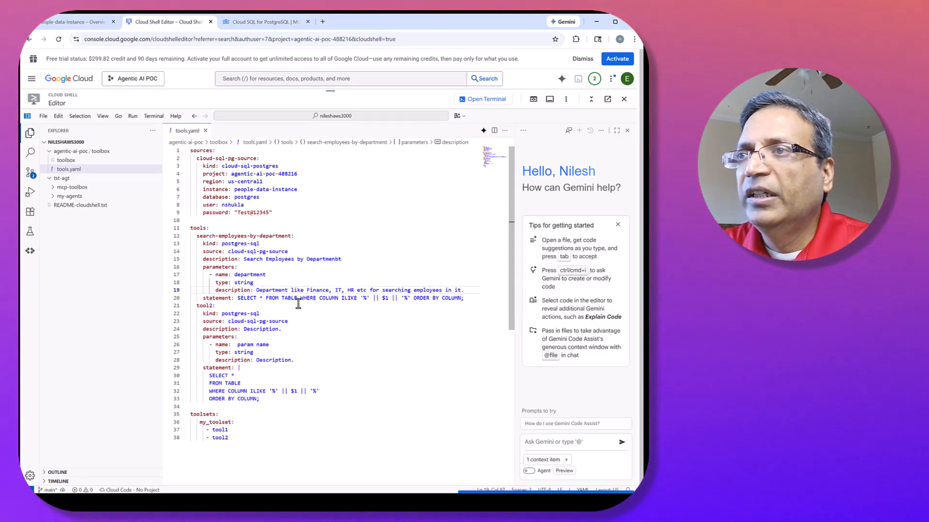
type(" it.")
Replace the TABLE placeholder with employees in the search-employees-by-department statement.
double_click(285, 298)
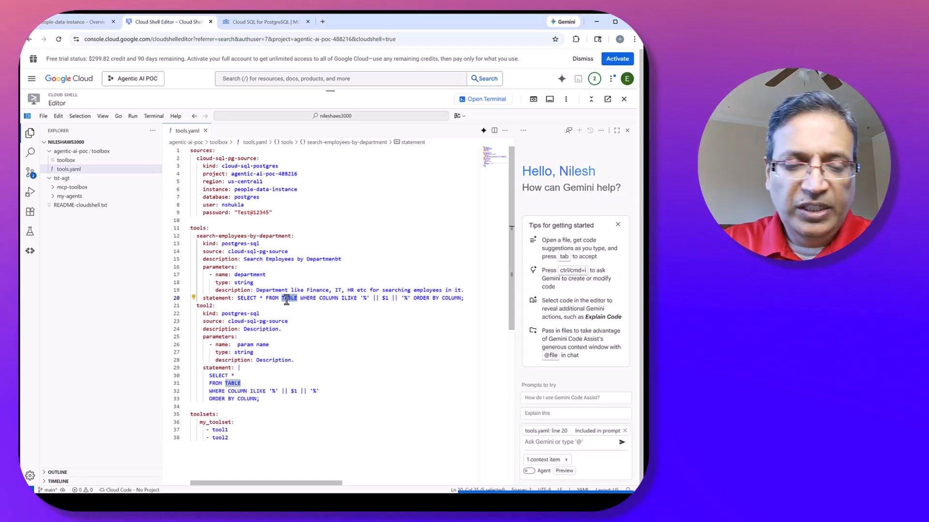
type("employees")
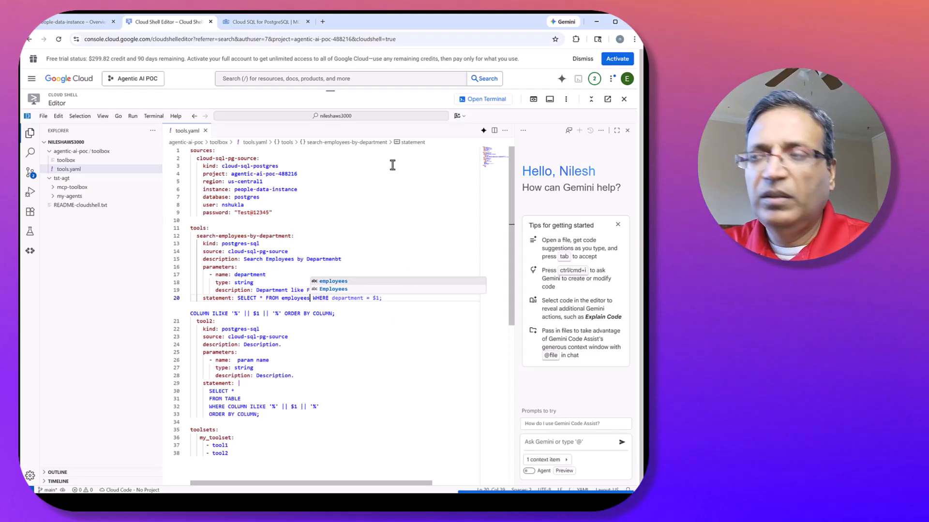
left_click(383, 213)
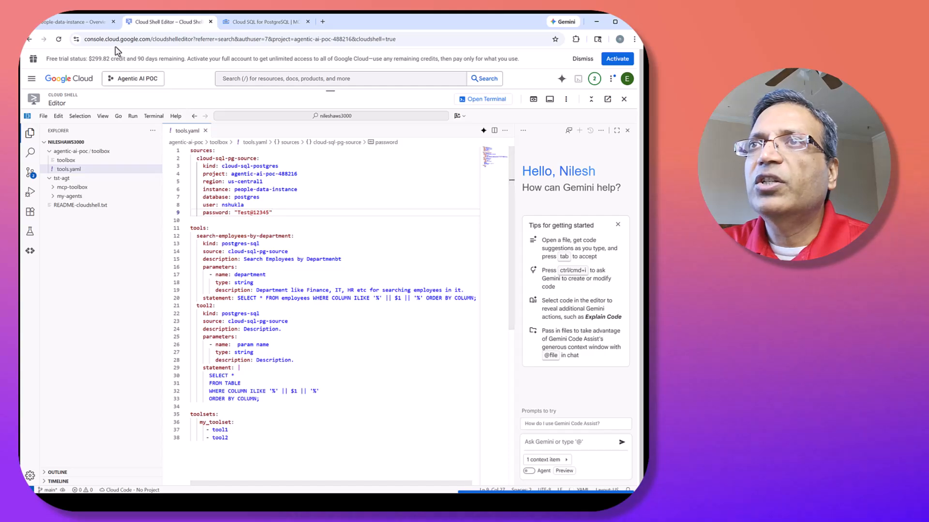
Check the employees columns in Cloud SQL Studio and set the WHERE column of the department search statement to deparement.
left_click(76, 21)
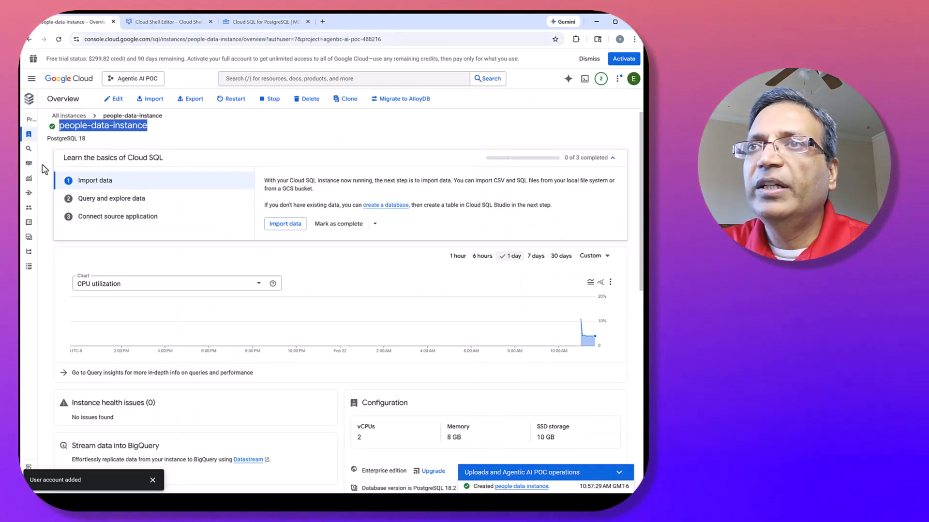
left_click(35, 149)
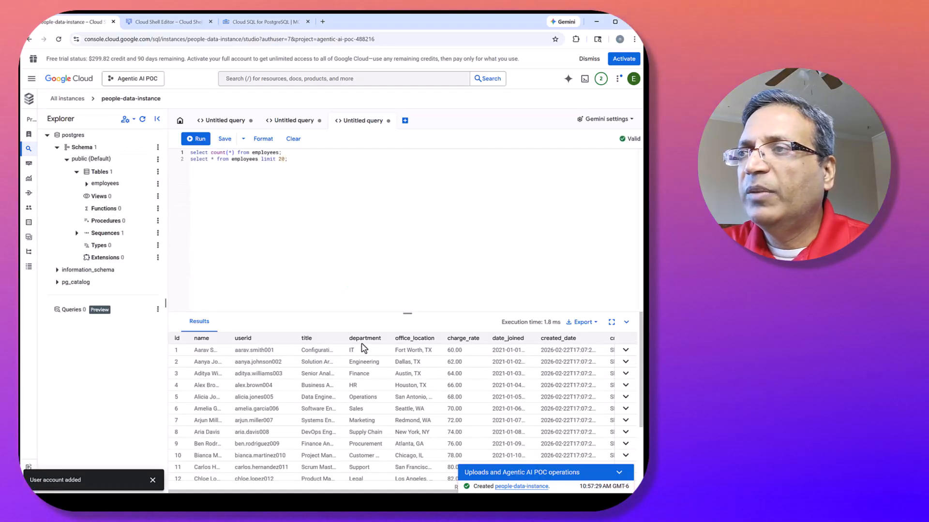
left_click(169, 22)
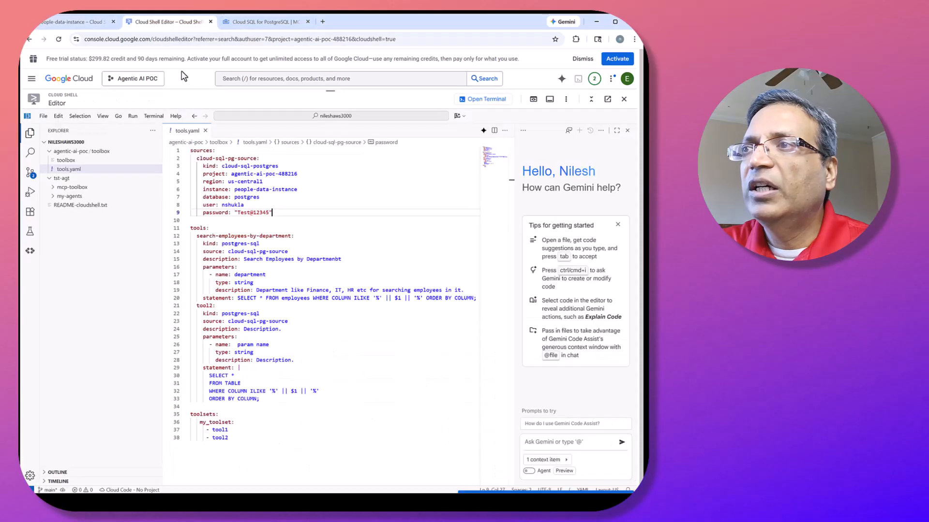
double_click(343, 298)
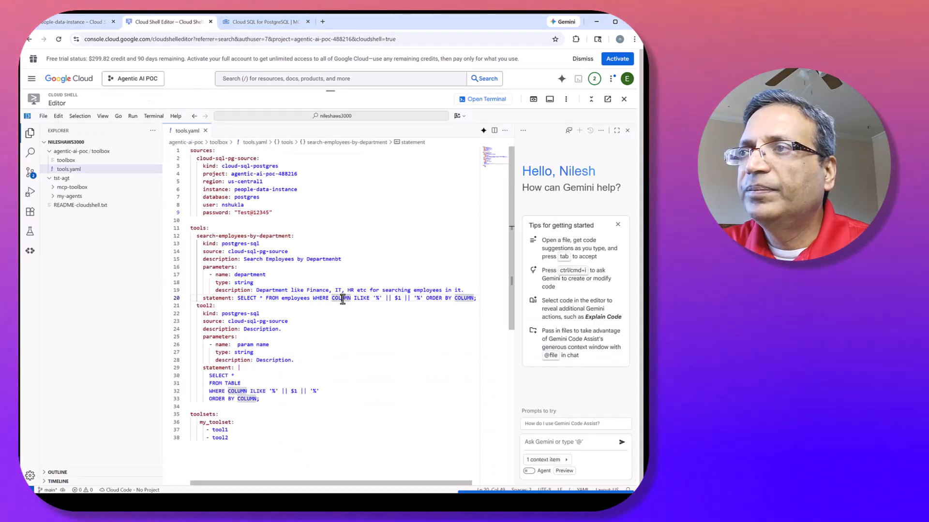
type("departm")
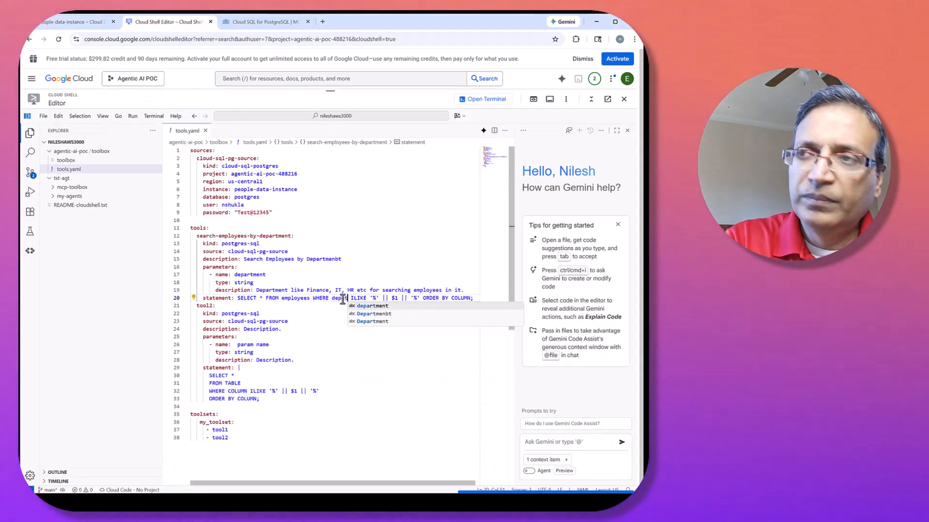
key("Tab")
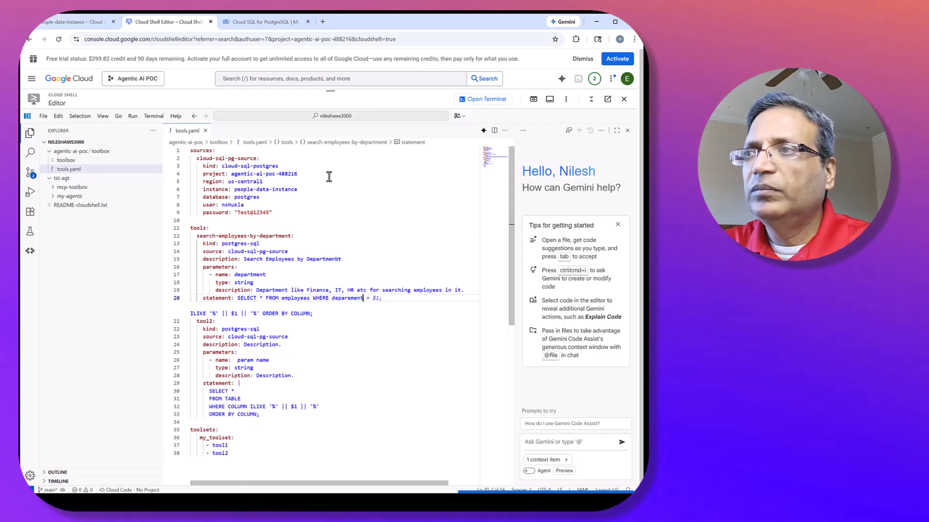
left_click(331, 183)
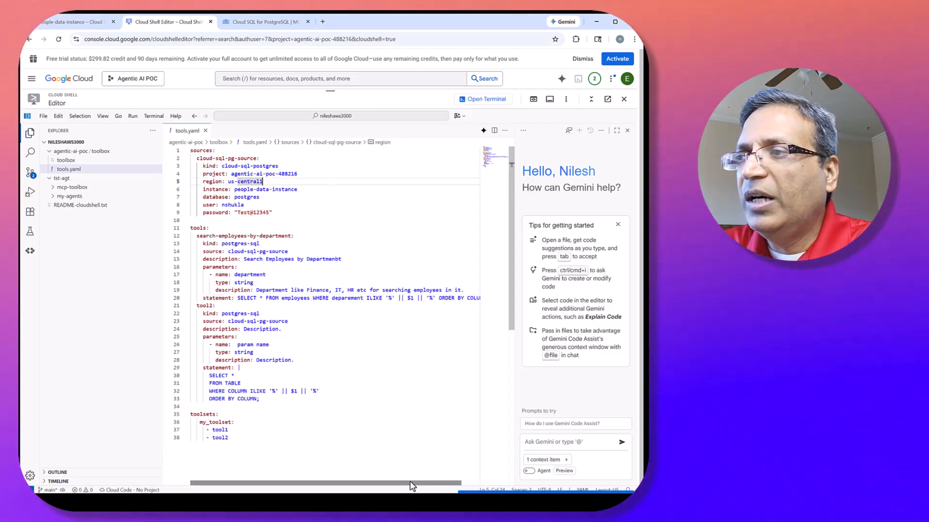
Check the employees columns in Cloud SQL Studio again and make the department search statement order by date_joined desc.
left_click_drag(411, 484, 440, 486)
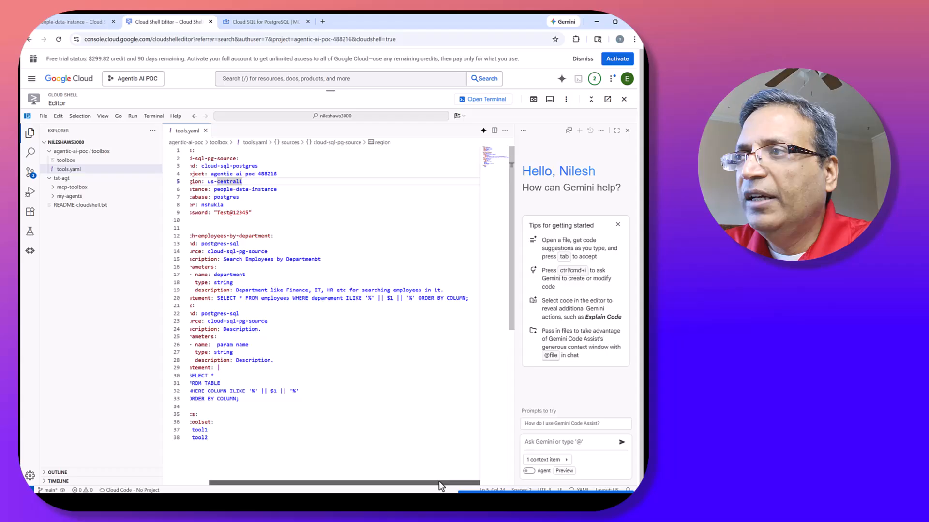
left_click(77, 25)
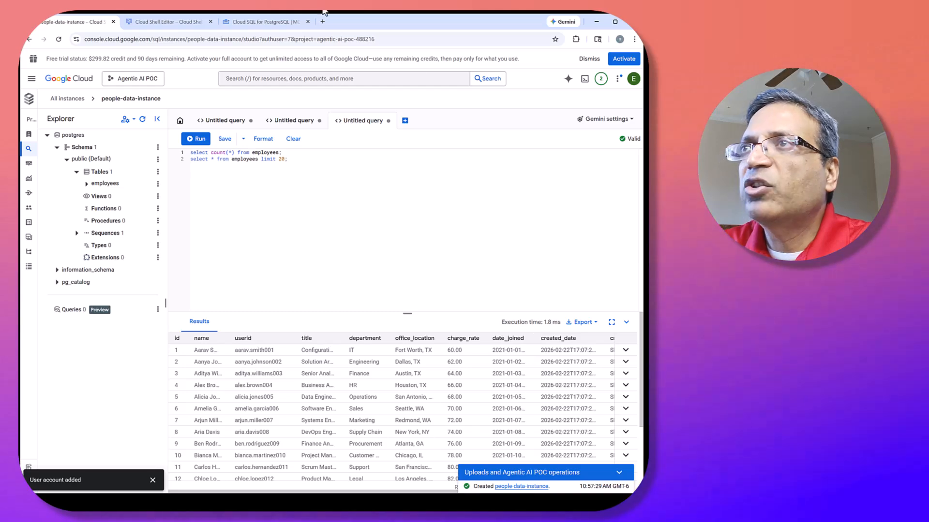
left_click(167, 22)
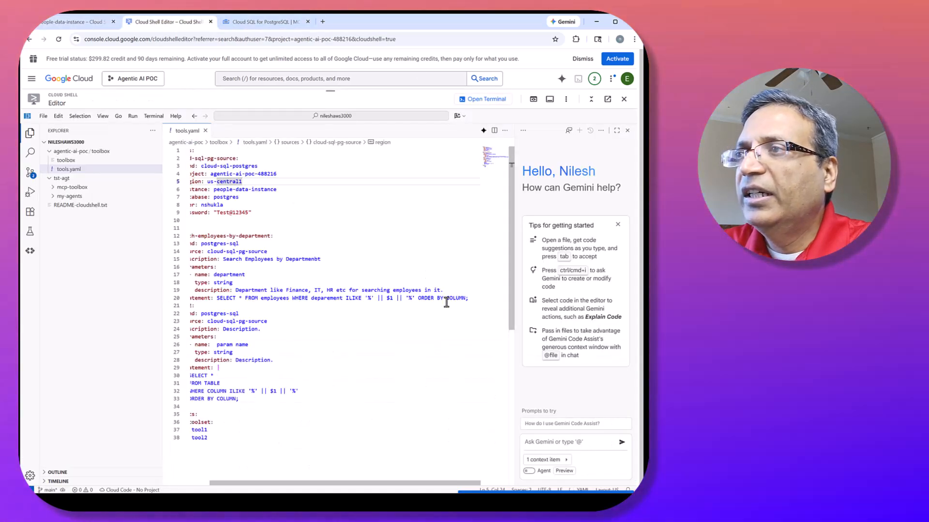
double_click(452, 298)
type("date_join")
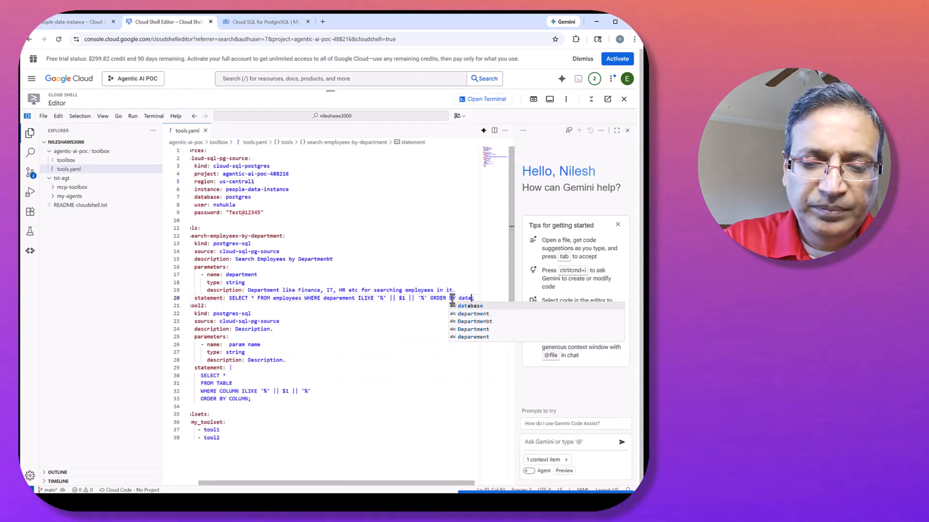
type("ed ")
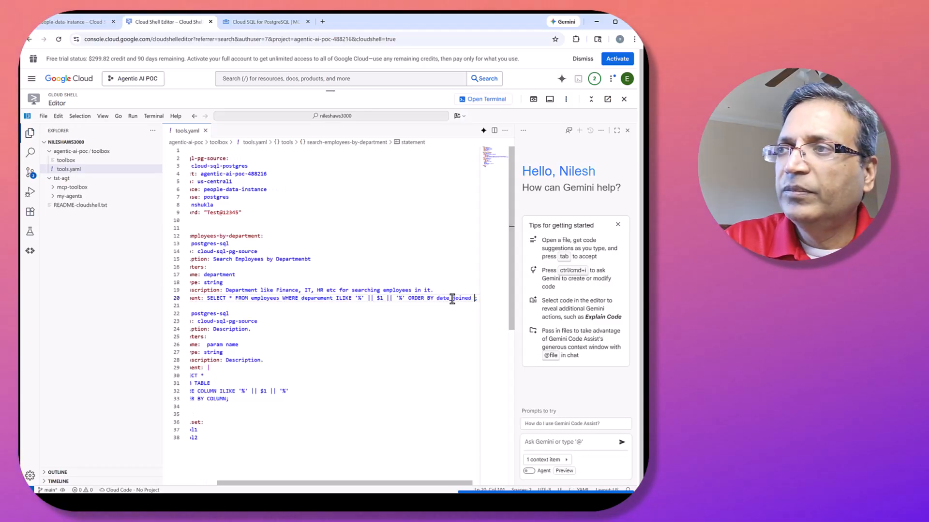
type("desc")
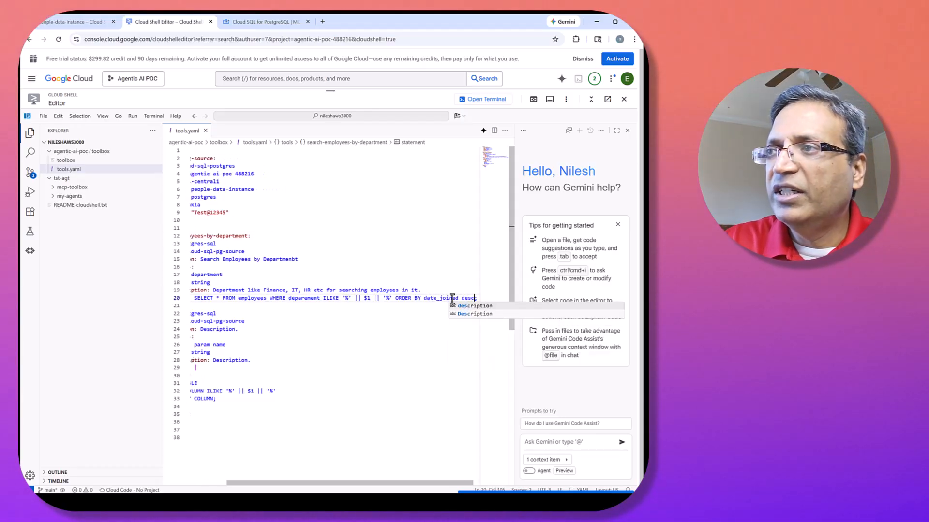
left_click(448, 268)
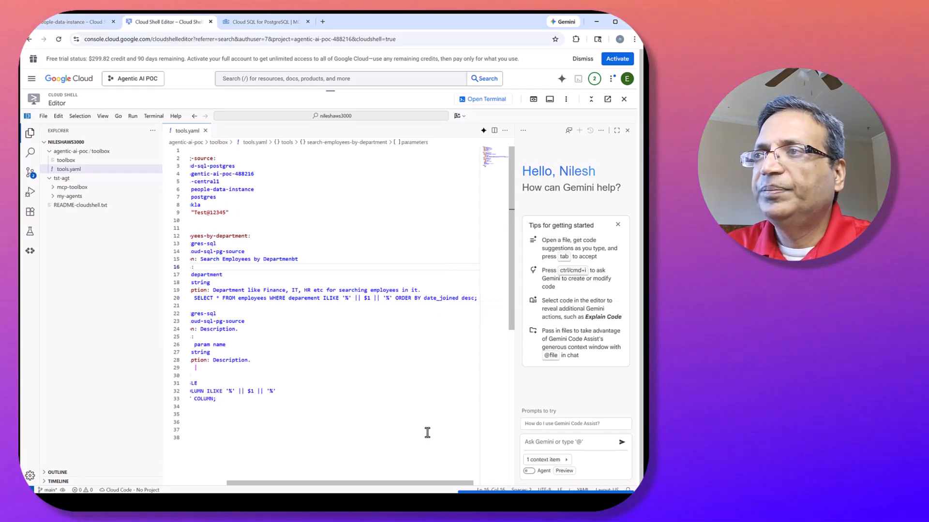
Rename the tool2 definition to search-employees-by-location, reusing the name of the department search tool.
left_click_drag(405, 483, 342, 482)
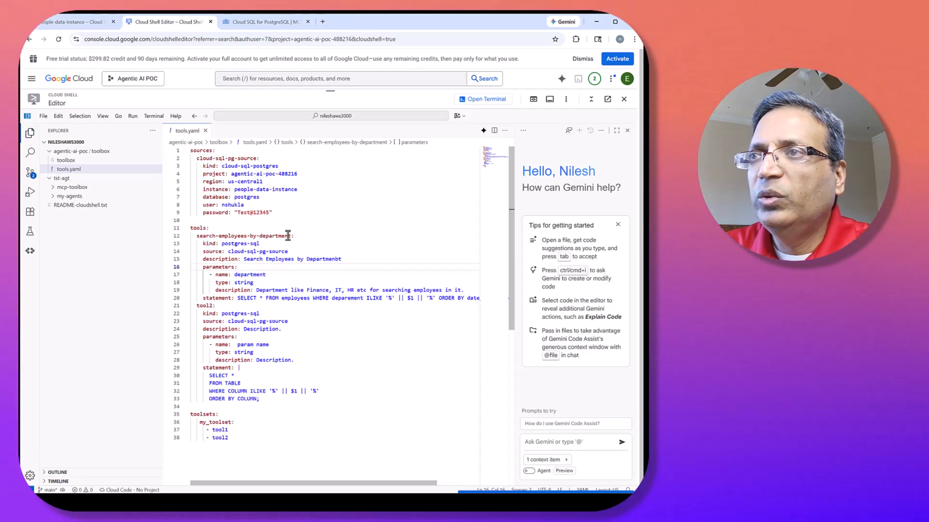
left_click_drag(291, 235, 200, 238)
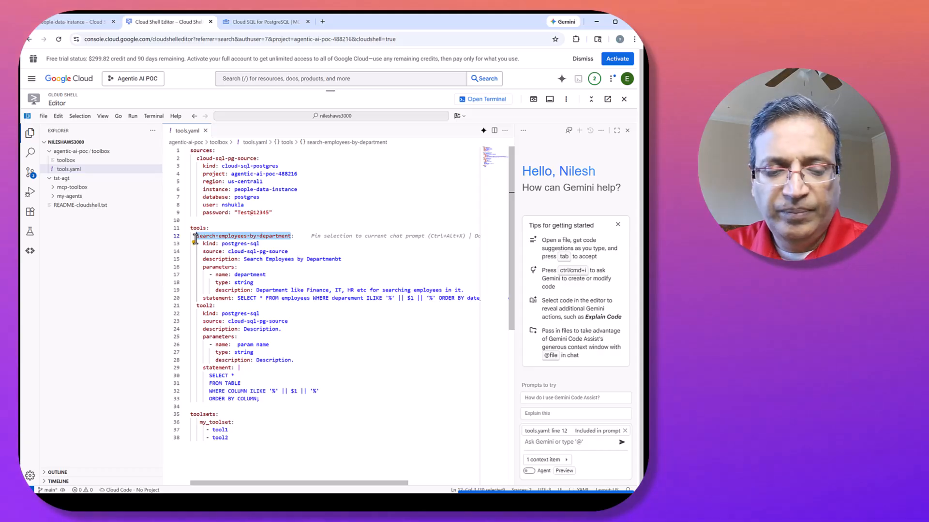
double_click(203, 305)
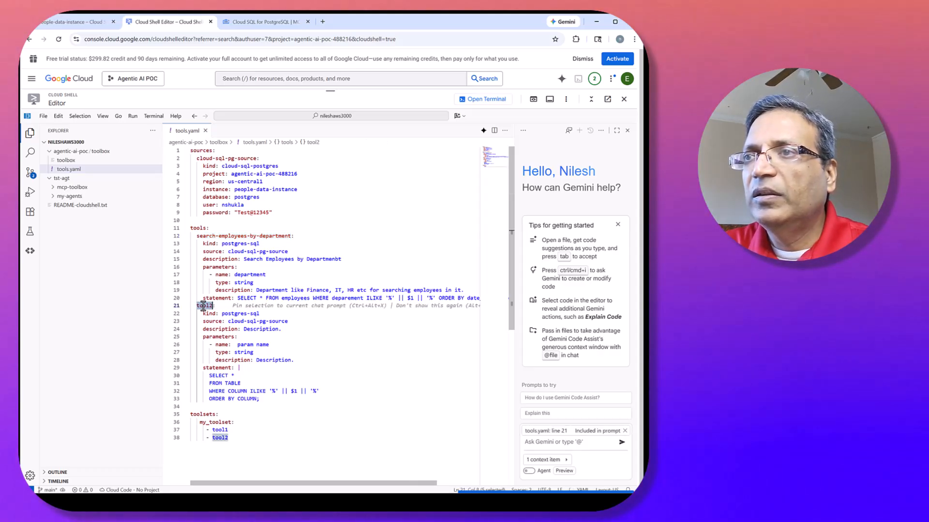
type("search-employees-by-department")
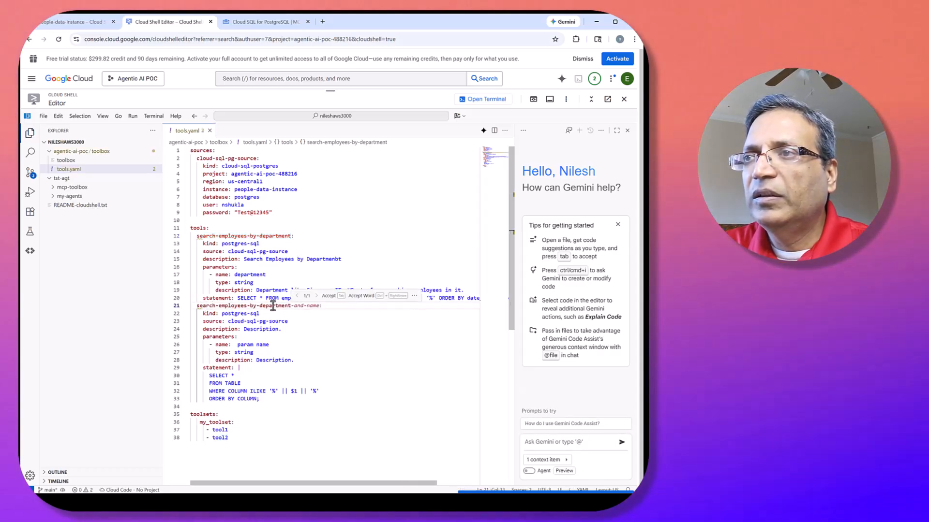
double_click(273, 305)
type("location:")
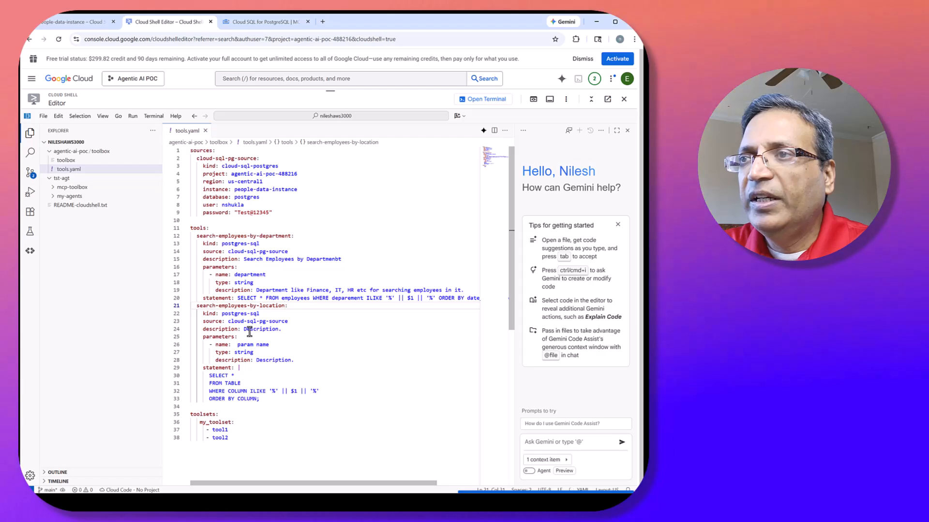
Set the search-employees-by-location tool's description to "Search Employees by Location.", based on a copy of the department tool's description.
left_click_drag(342, 259, 245, 263)
key("ctrl+c")
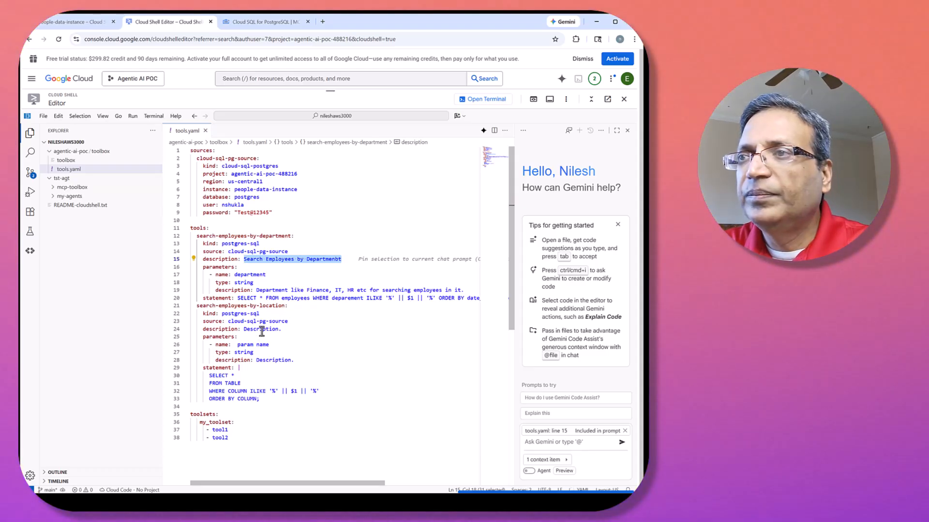
double_click(262, 331)
key("ctrl+v")
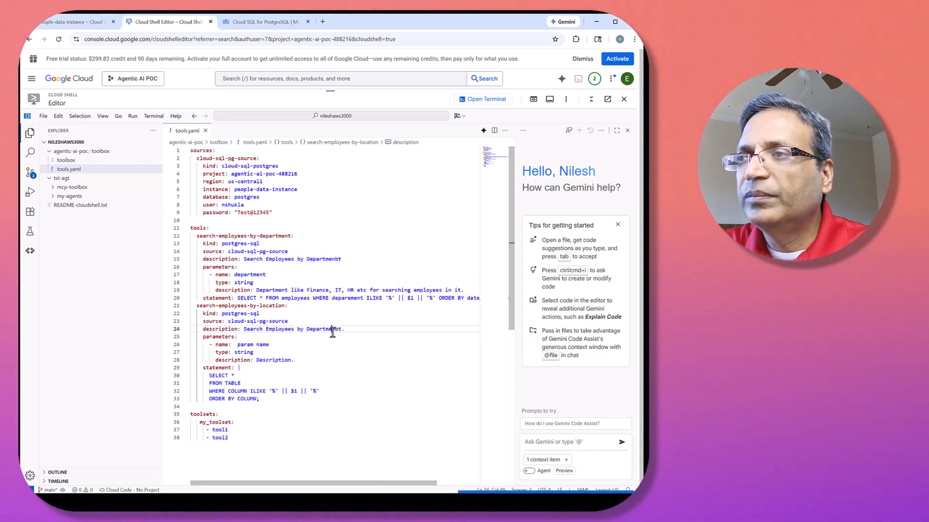
double_click(333, 330)
type("Locati")
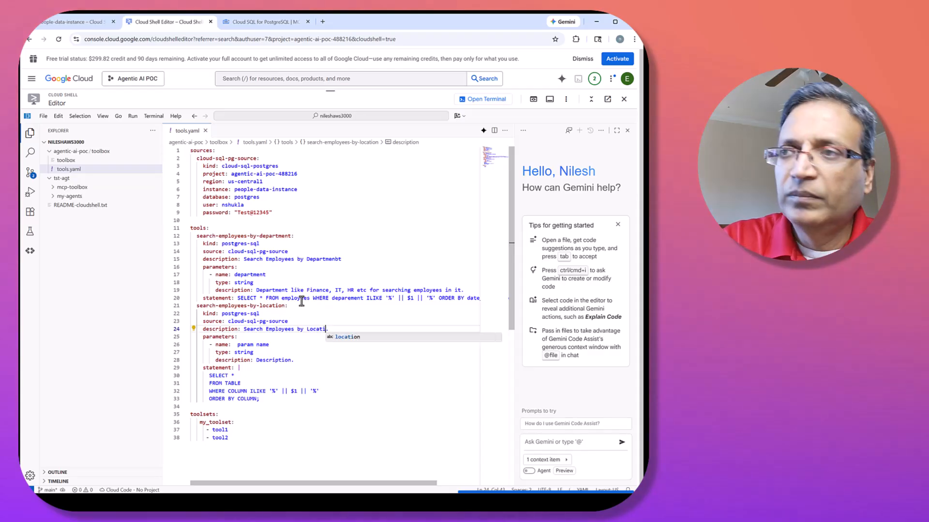
type("on")
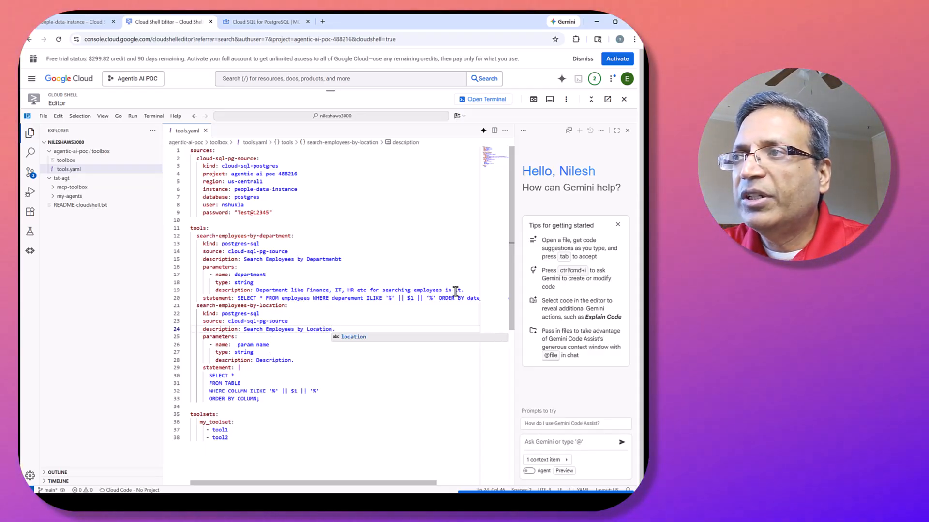
Set the location tool's parameter description to "Locations like Dallas, TX, Houston, TX etc for searching employees in it.", based on the department parameter's description.
left_click_drag(463, 291, 257, 290)
key("ctrl+c")
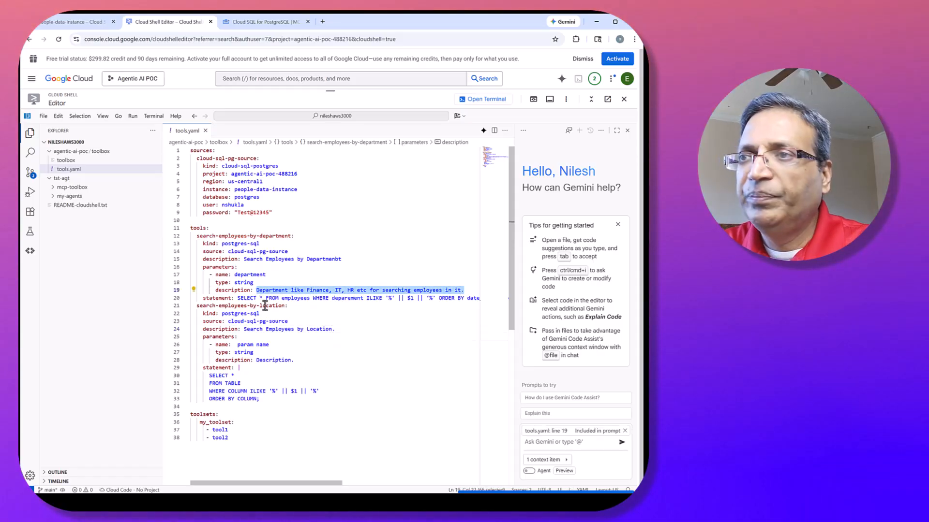
double_click(277, 361)
key("ctrl+v")
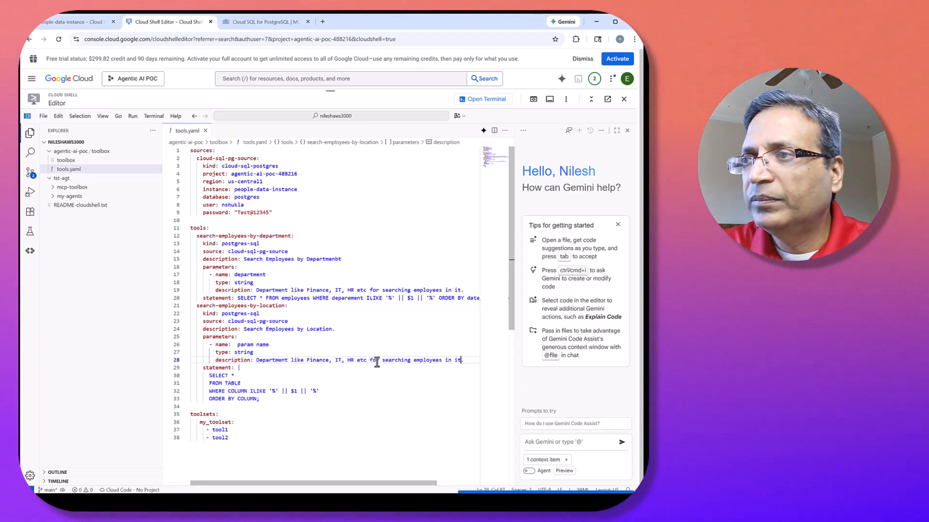
left_click_drag(367, 361, 259, 363)
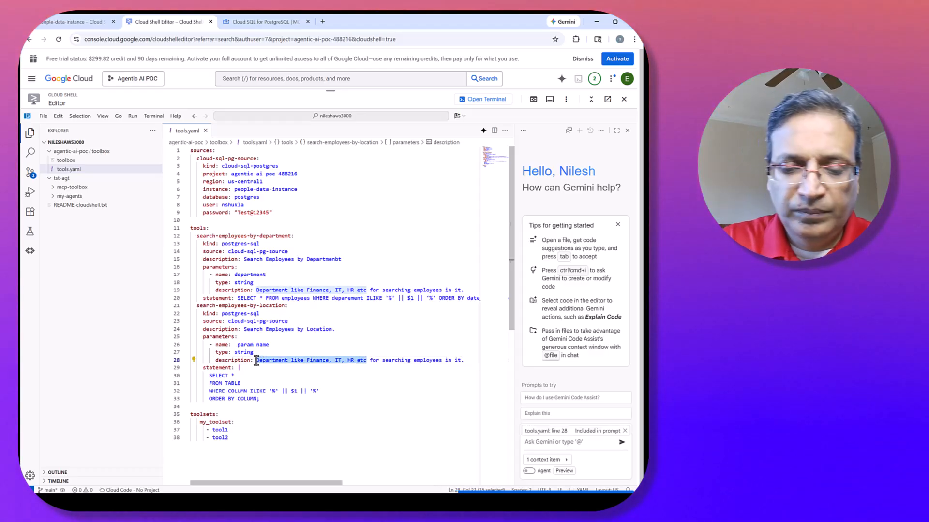
type("Locations ")
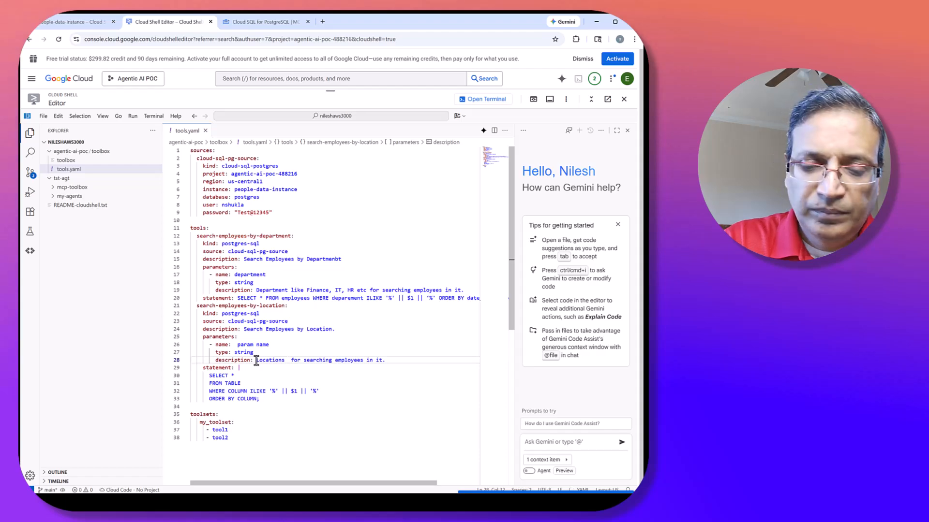
type("like Dalla")
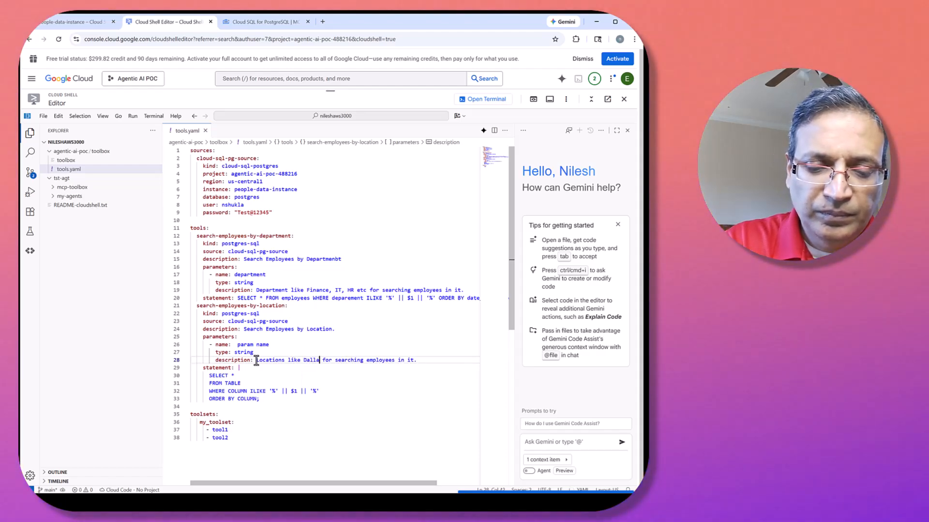
type("s, TX, ")
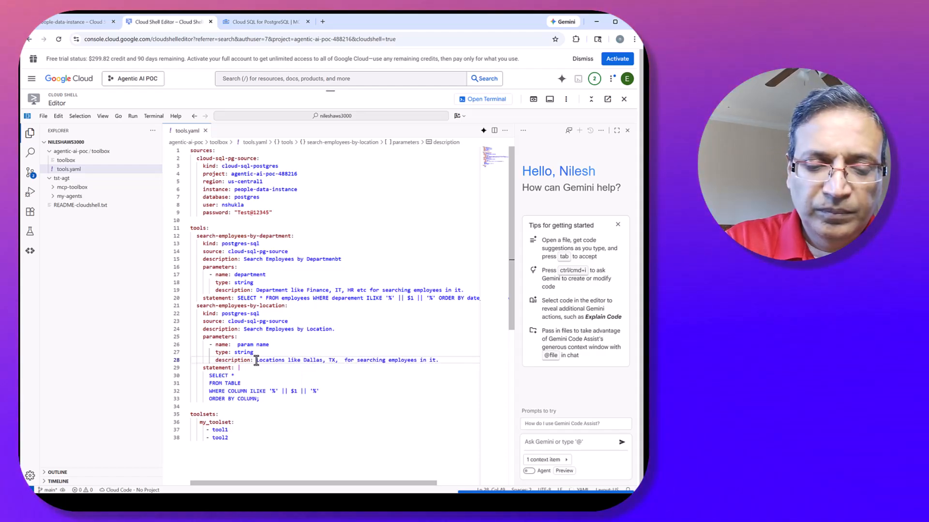
type("Houston, ")
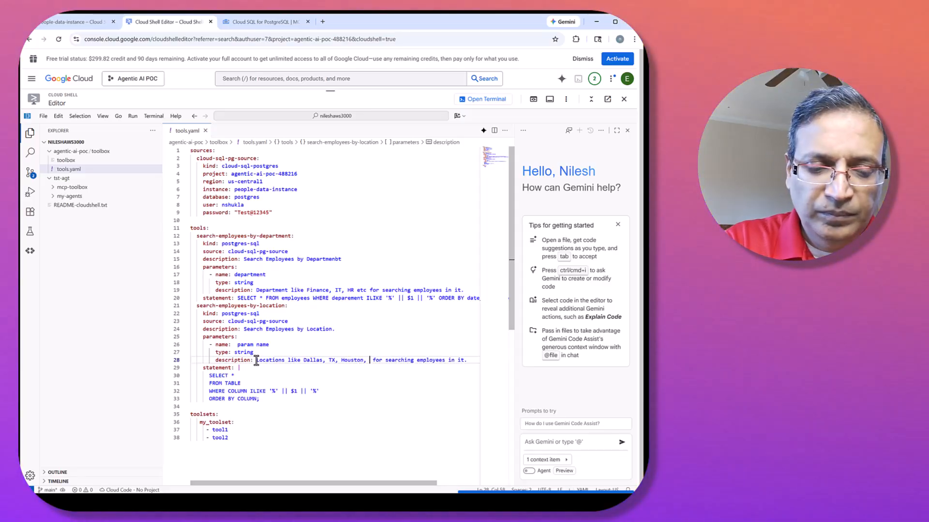
type("TX etc")
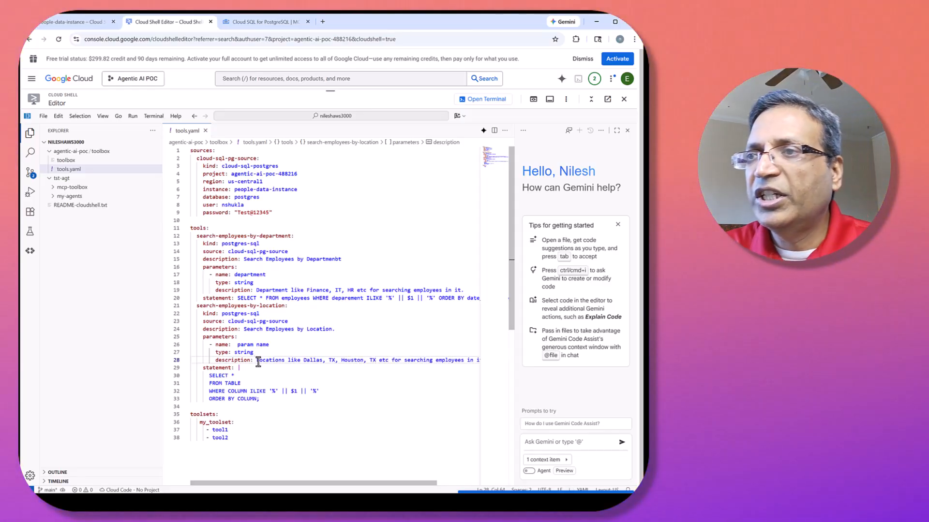
left_click(235, 386)
key("BackSpace")
key("BackSpace")
type("empl;o")
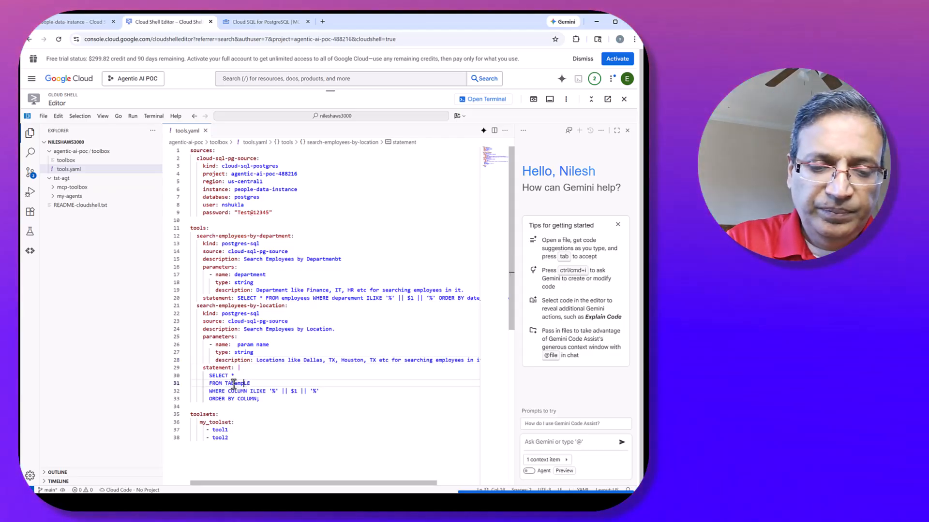
key("BackSpace")
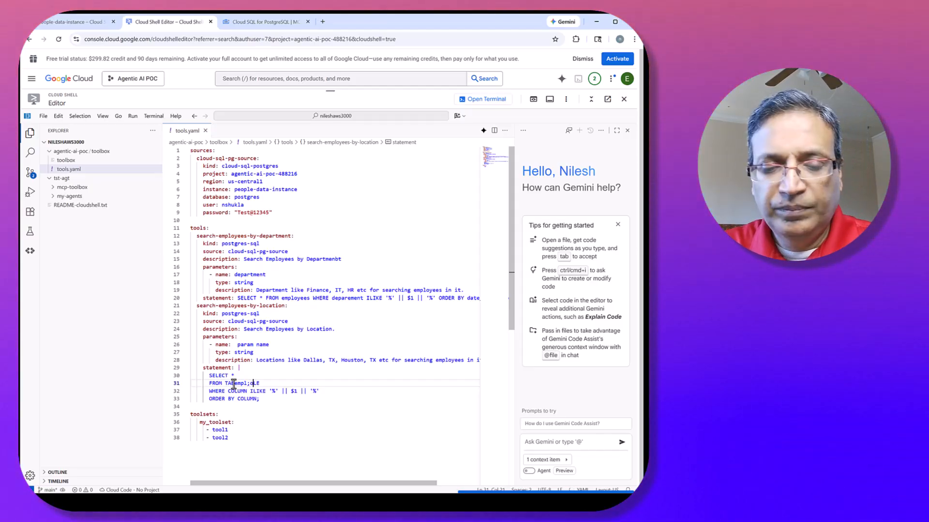
Replace the TABLE placeholder in the location search statement with employees.
double_click(236, 384)
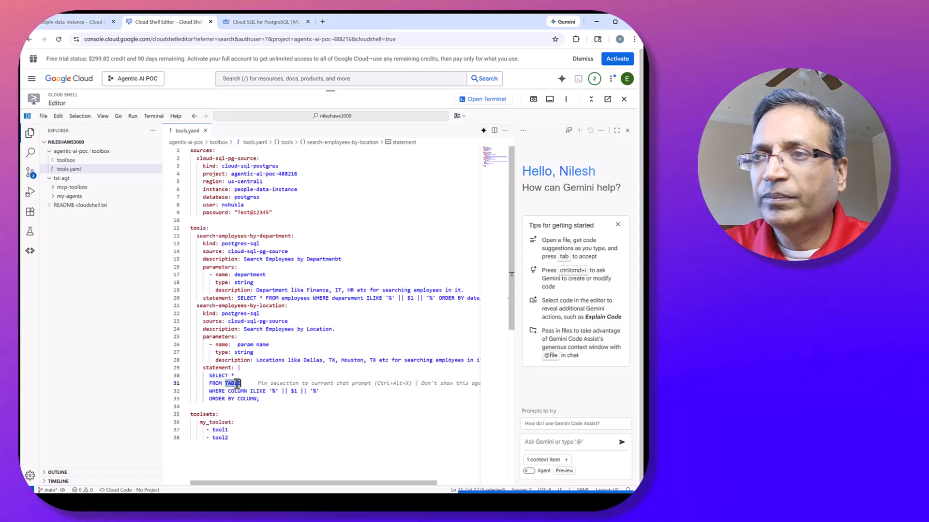
type("employees")
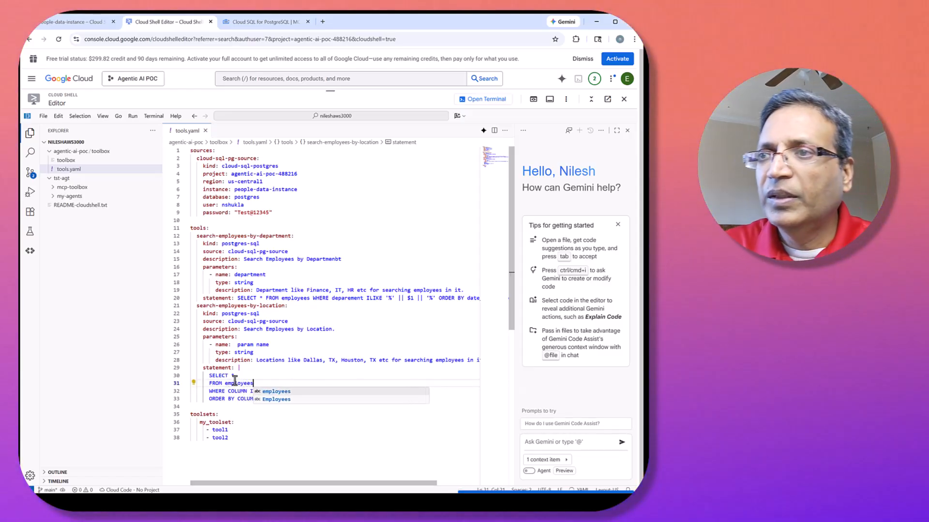
left_click(266, 331)
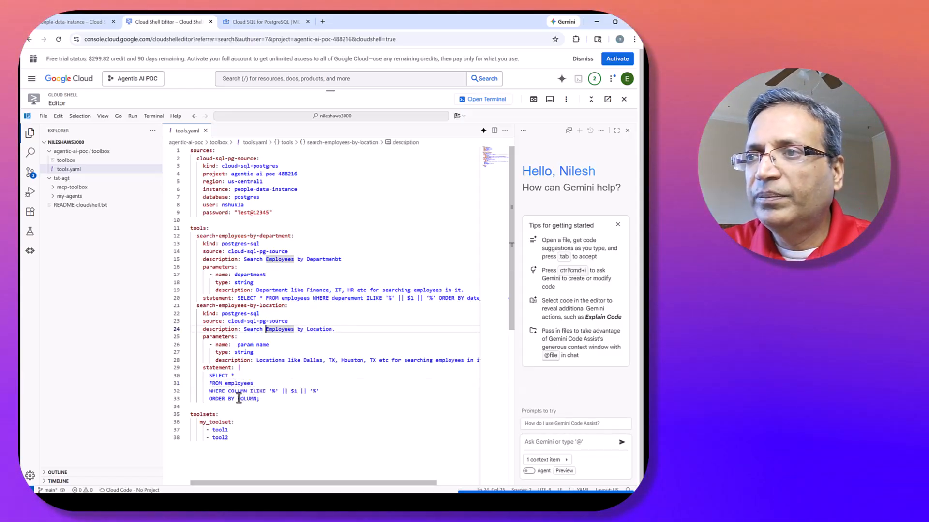
Set the WHERE column of the location search statement to office_location and check the column name against the employees results in Cloud SQL Studio.
double_click(237, 391)
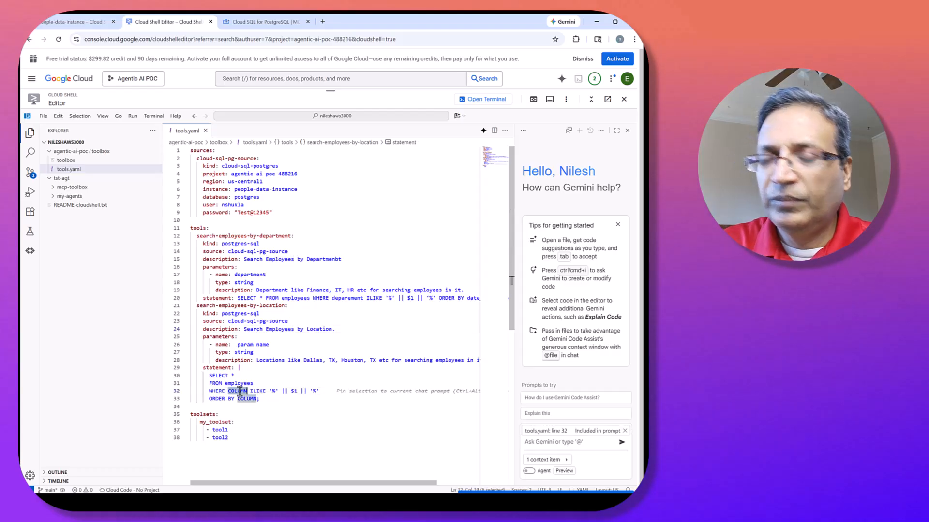
type("office_location")
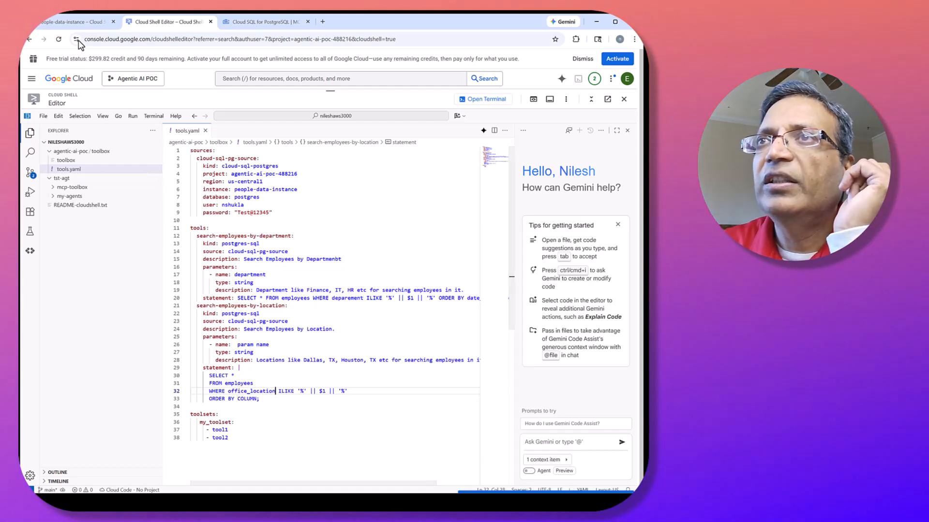
left_click(72, 22)
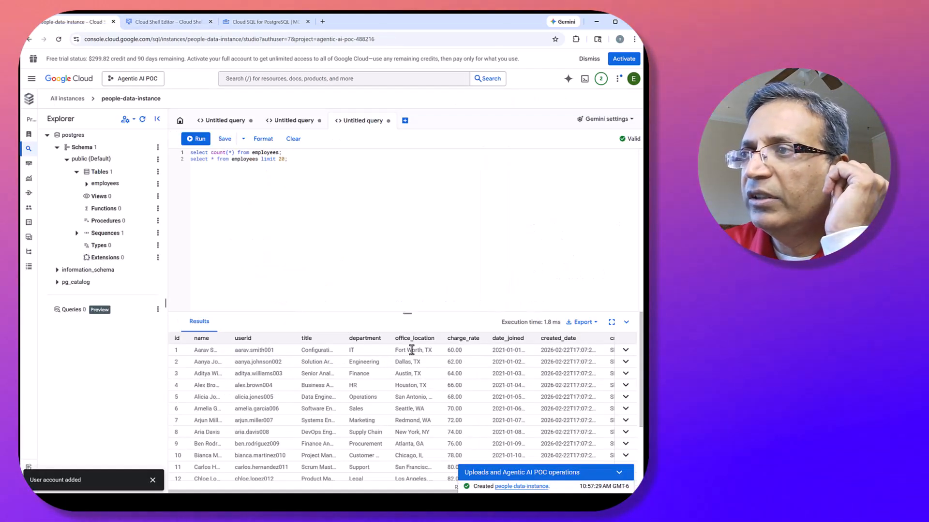
left_click(166, 22)
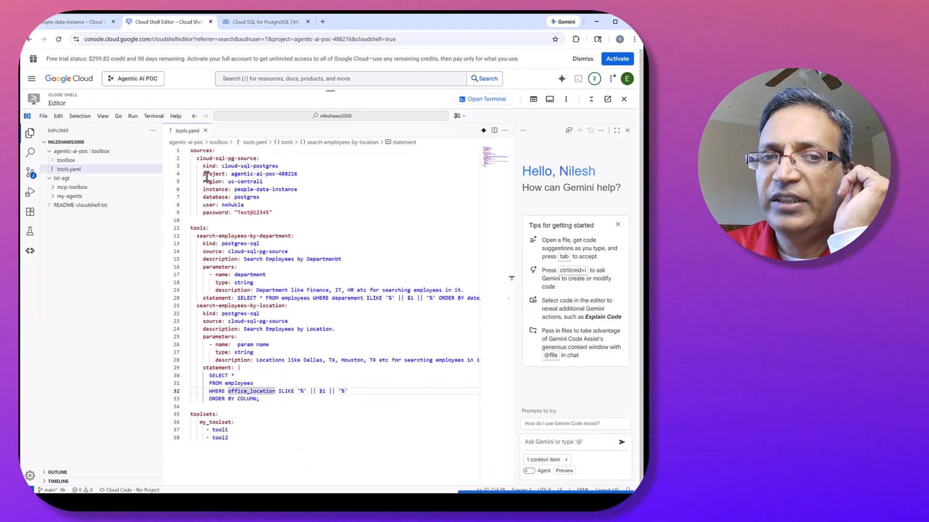
Make the location search statement order by date_joined desc.
double_click(248, 397)
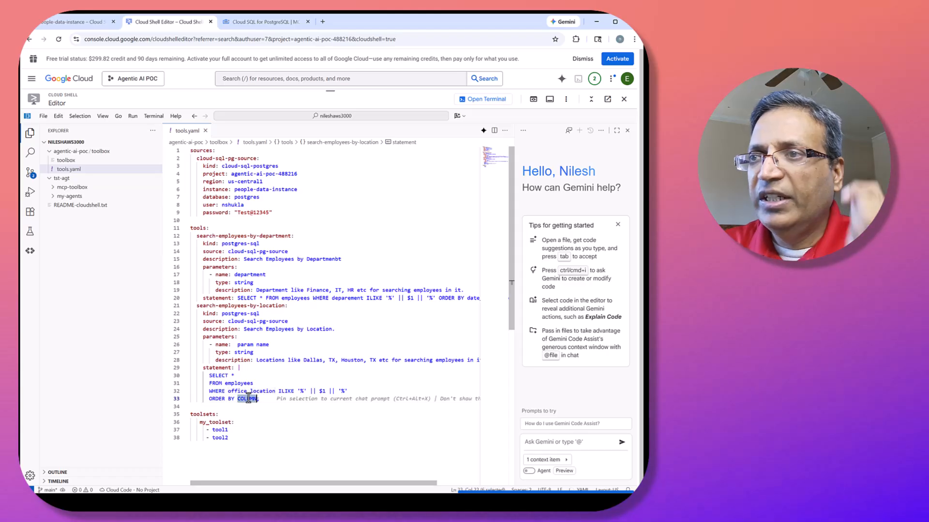
type("date_joined ")
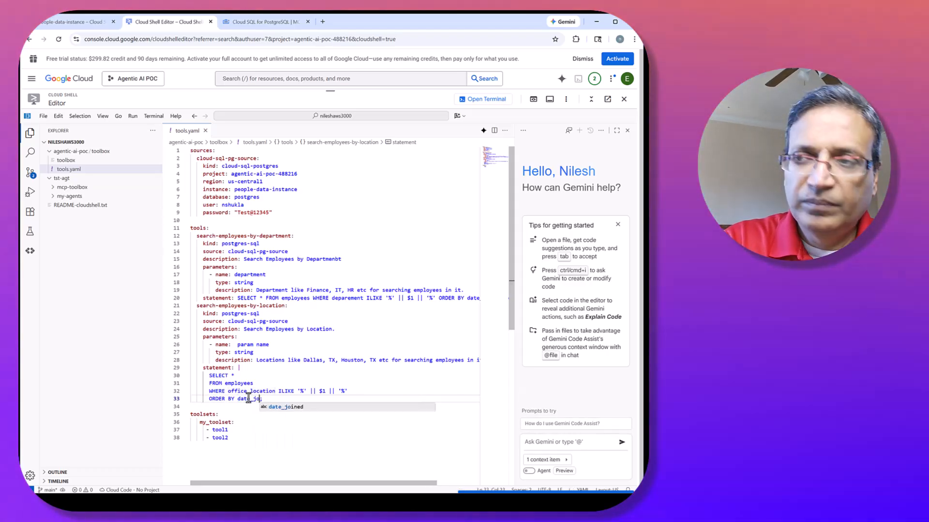
type("desc")
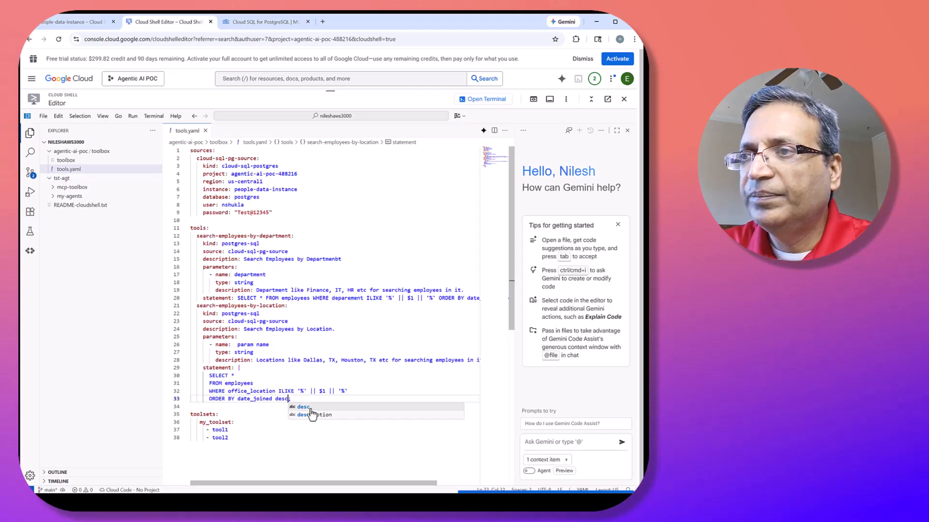
type(";")
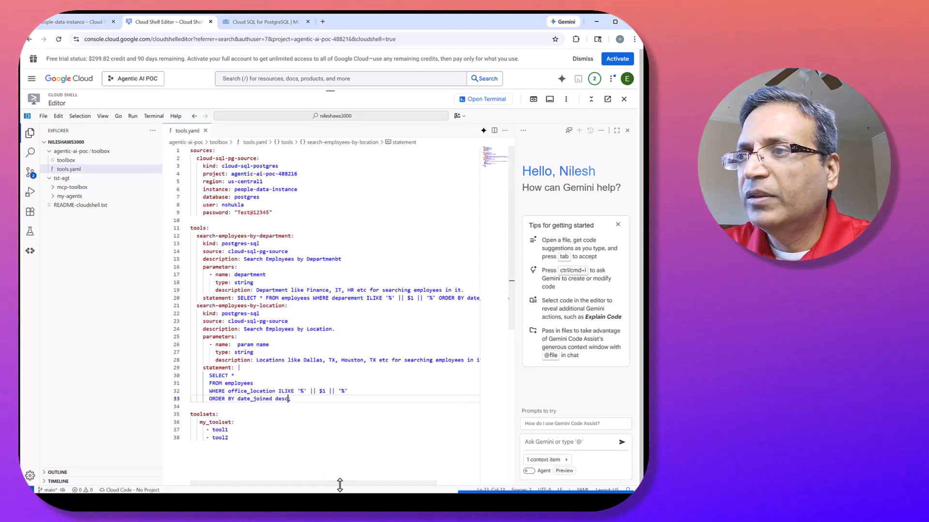
mouse_move(343, 483)
left_mouse_down()
mouse_move(400, 485)
mouse_move(332, 491)
left_mouse_up()
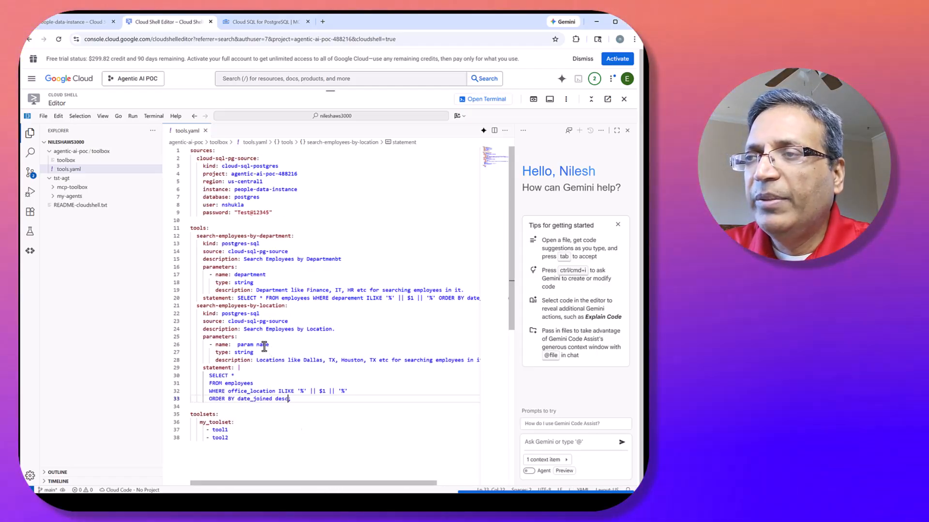
Name the search-employees-by-location tool's parameter office_location.
left_click_drag(270, 347, 237, 346)
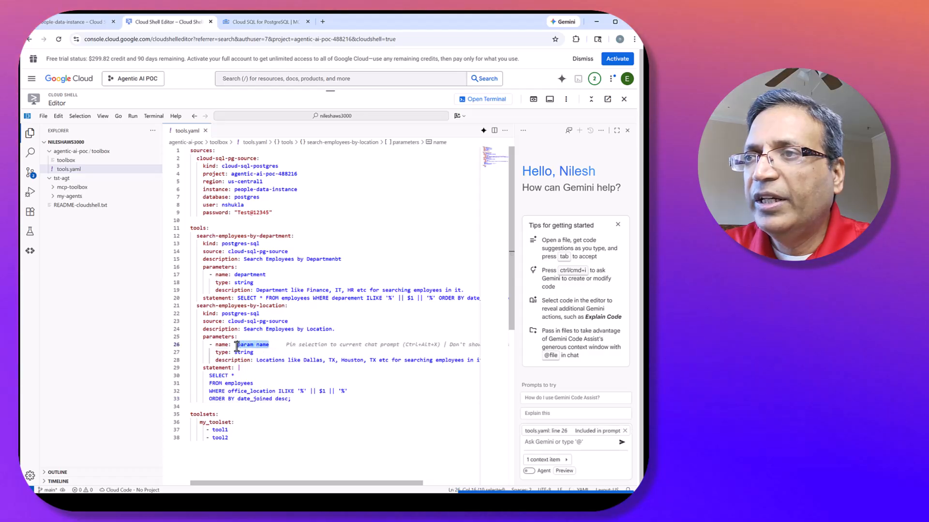
type("o")
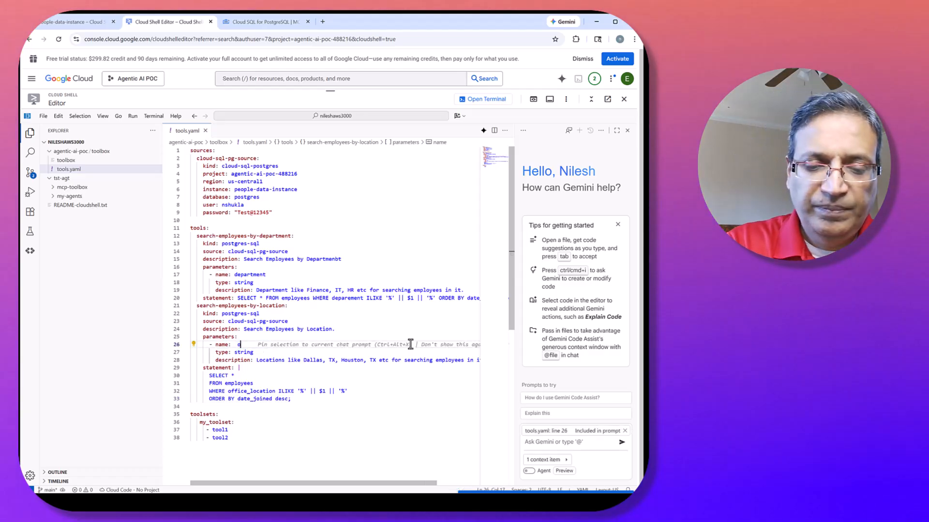
type("ffice_")
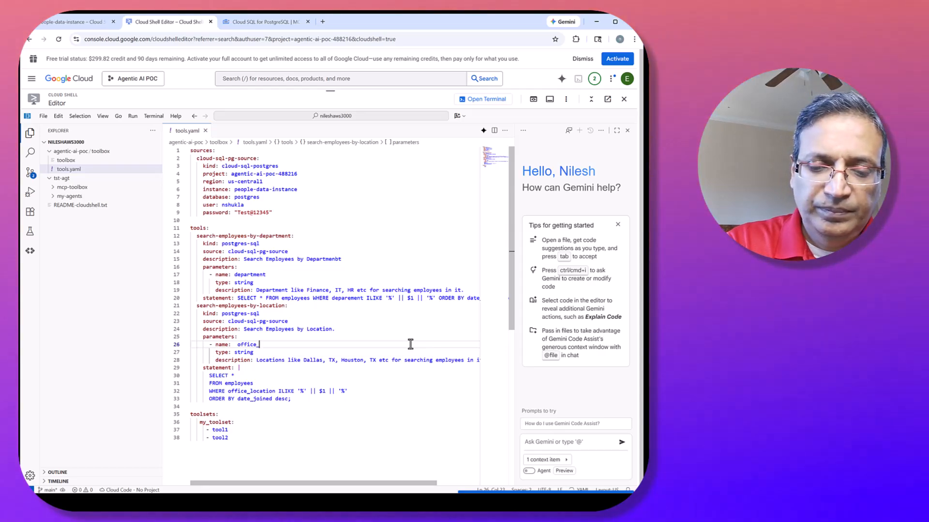
key("BackSpace")
type("_location")
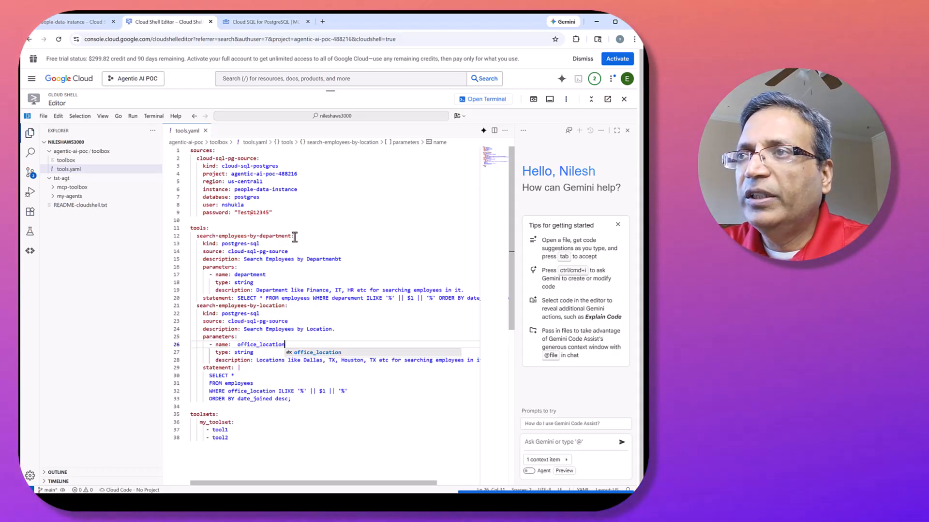
Replace tool1 and tool2 in my_toolset with copies of the tool names search-employees-by-department and search-employees-by-location.
left_click_drag(292, 236, 197, 235)
key("ctrl+c")
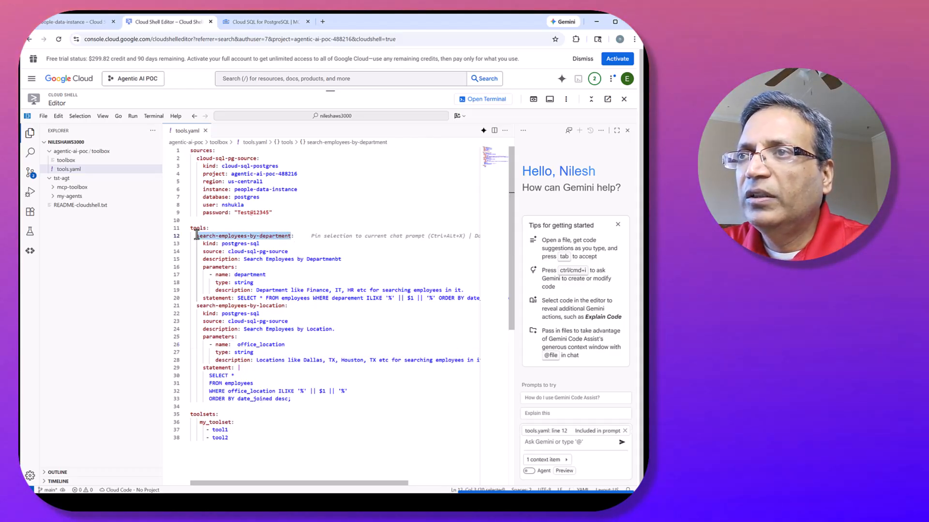
double_click(219, 430)
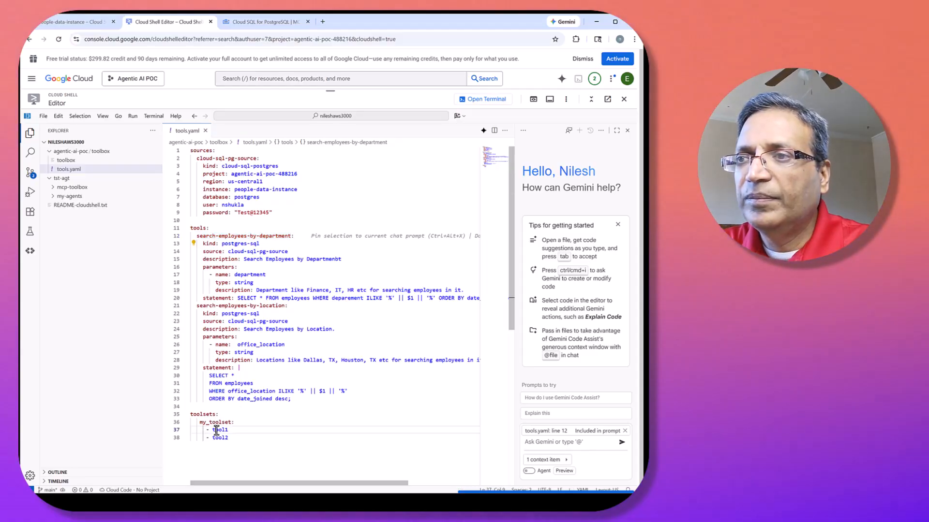
key("ctrl+v")
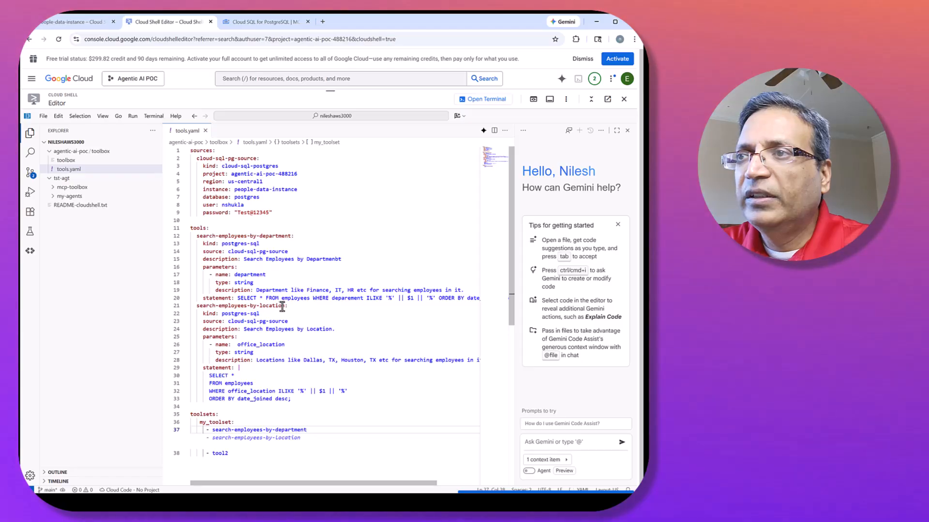
left_click_drag(286, 306, 200, 308)
key("ctrl+c")
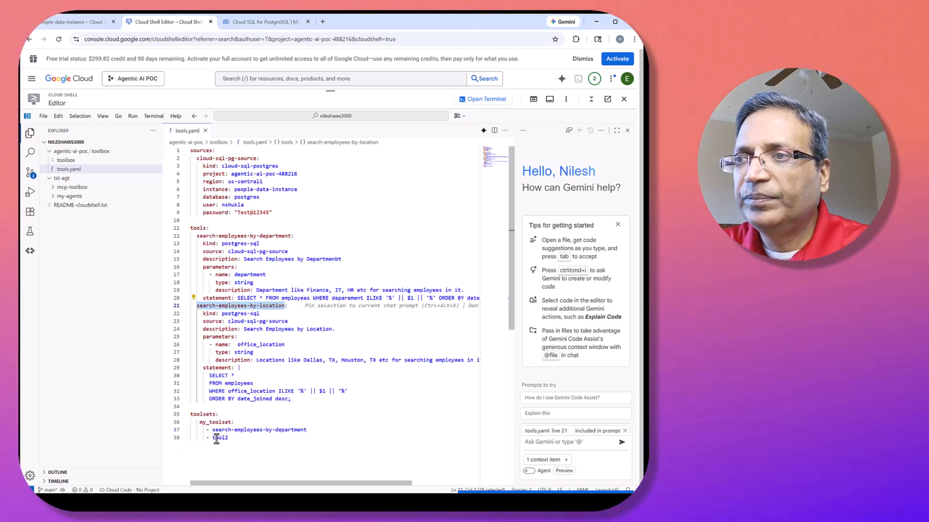
double_click(218, 438)
key("ctrl+v")
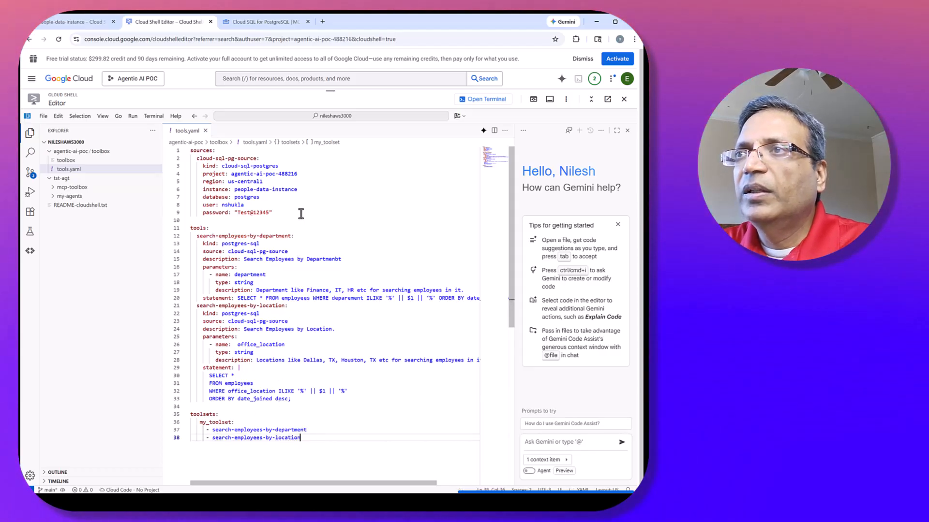
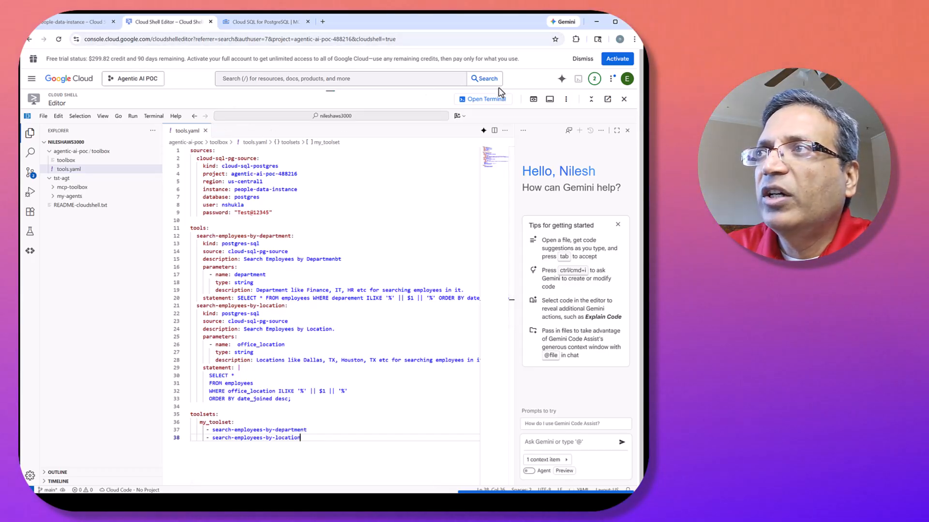
Switch from the editor to the Cloud Shell terminal and list the files in the toolbox folder.
left_click(486, 100)
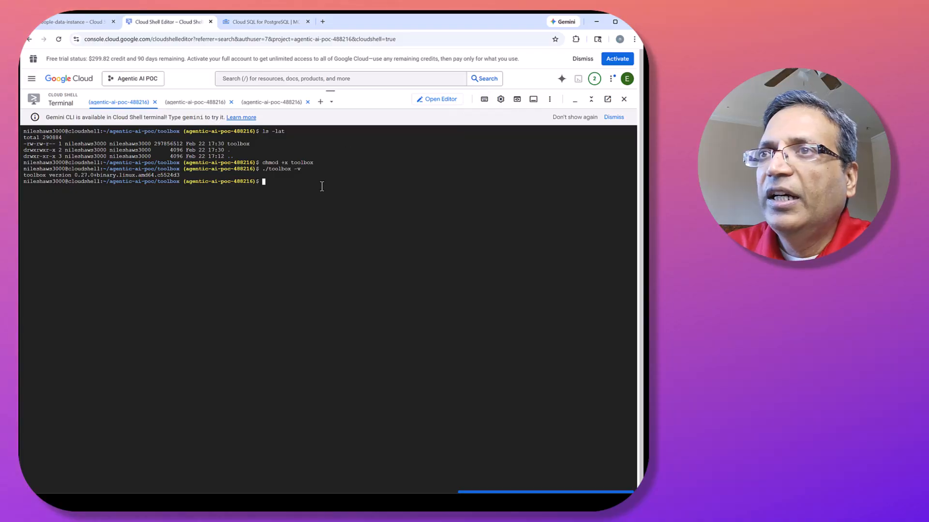
type("ls")
key("Return")
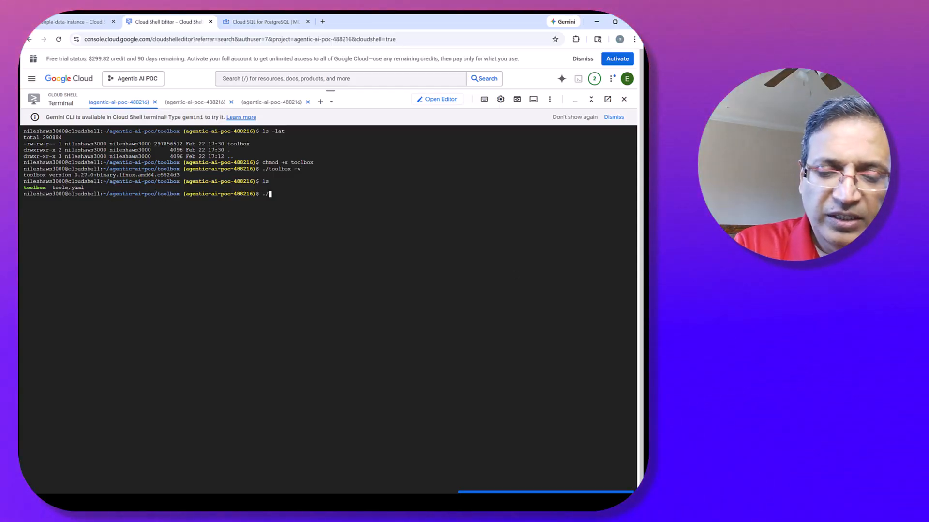
Run the toolbox binary with --tools-file "tools.yaml" from the toolbox folder.
type("./toolbox ")
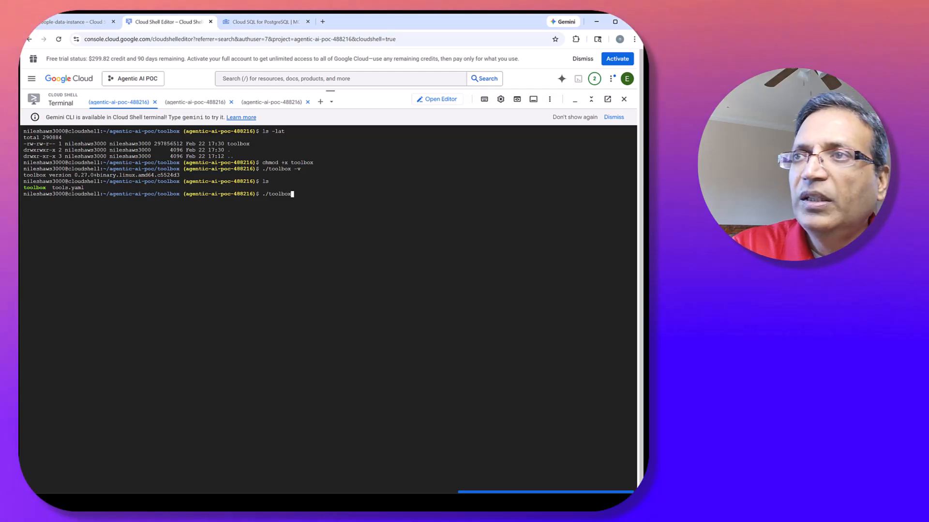
type("--tol")
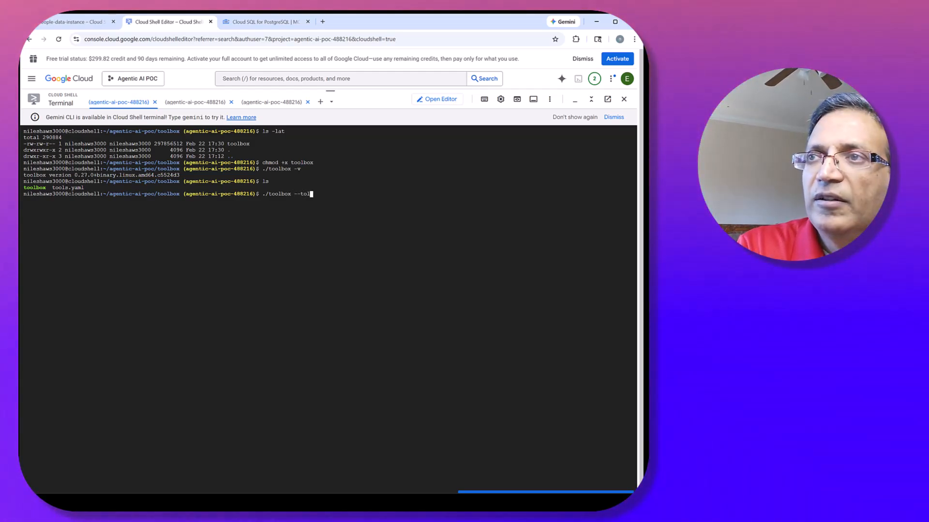
key("BackSpace")
type("ols")
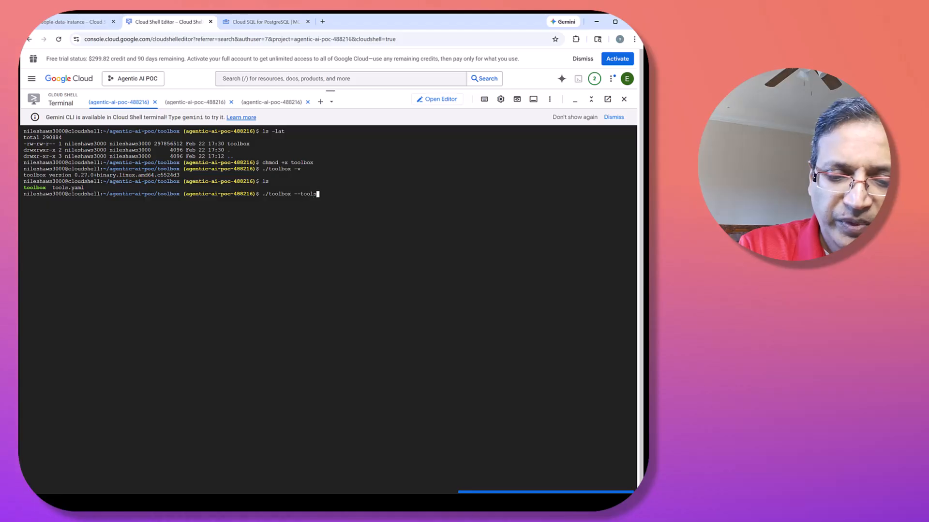
type("-file \"to")
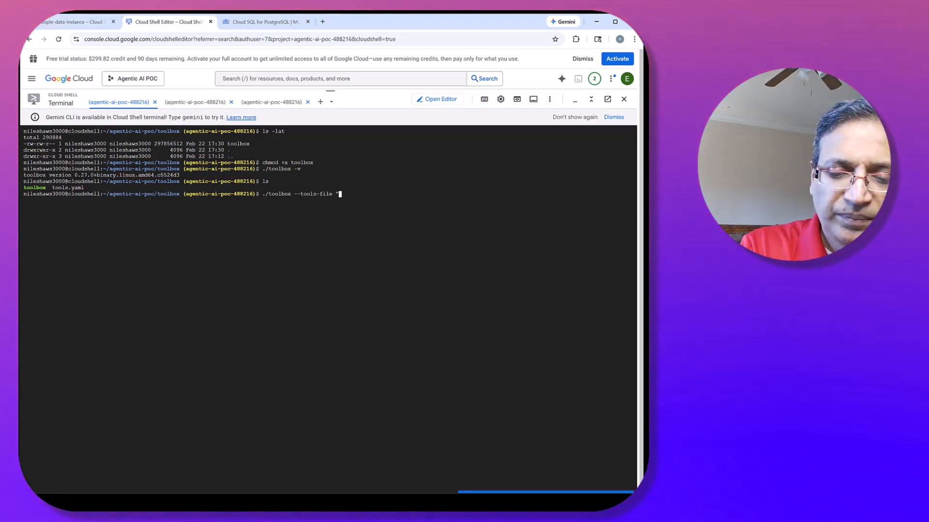
type("ols.ya")
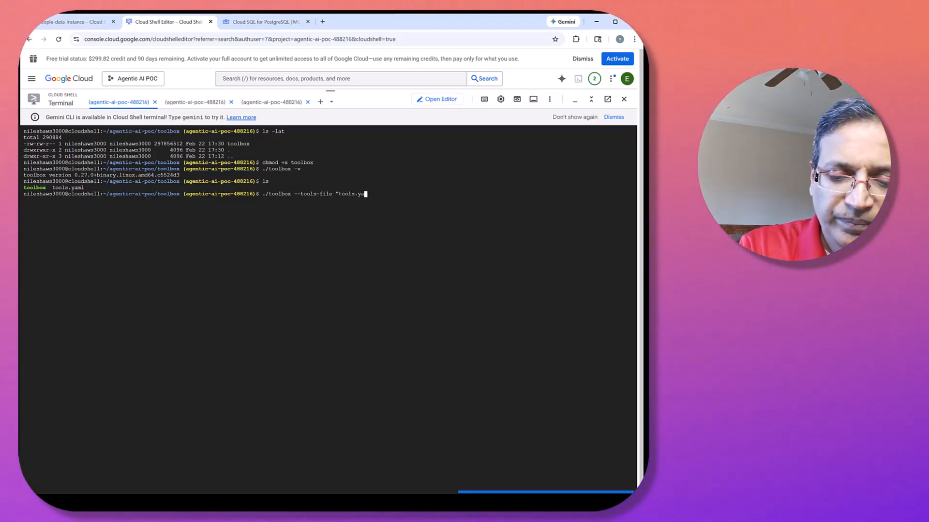
type("ml\"")
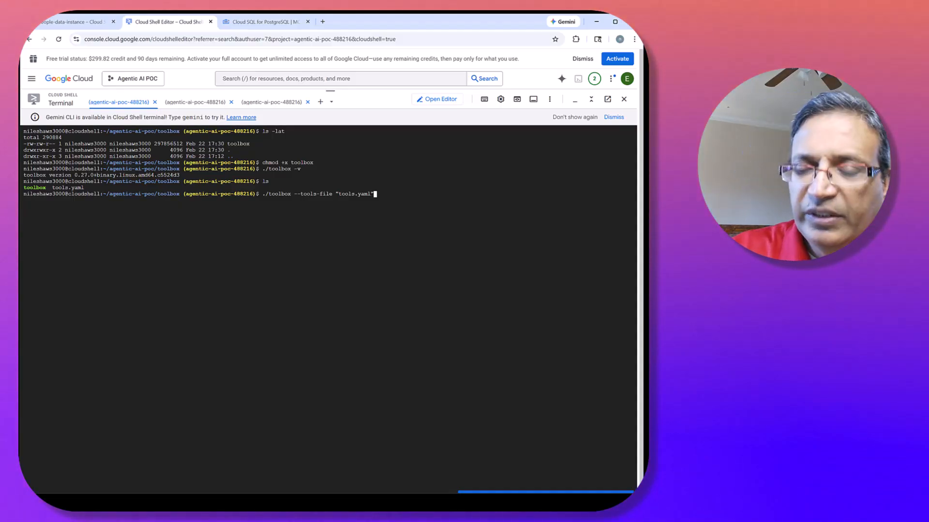
key("Return")
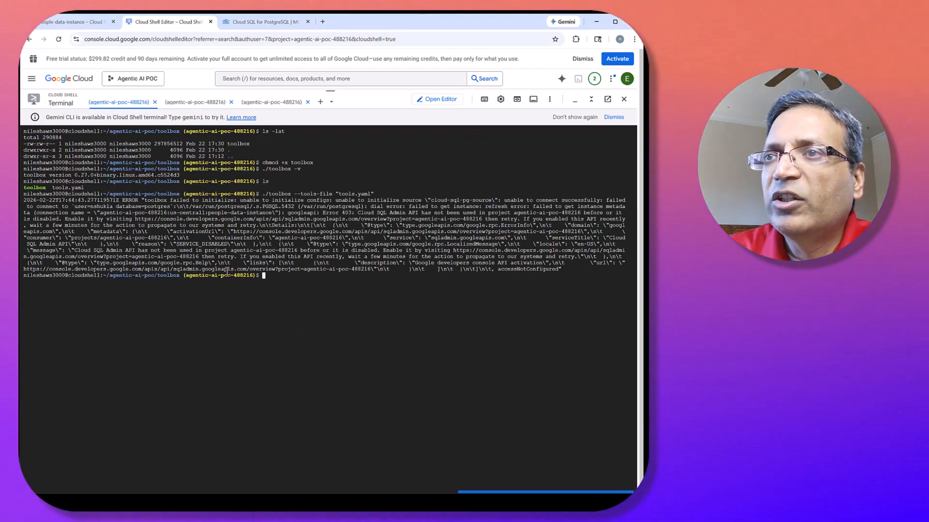
Follow the error's API activation link, switch the console to the account that owns the project, and close the leftover API page.
left_click_drag(131, 250, 214, 250)
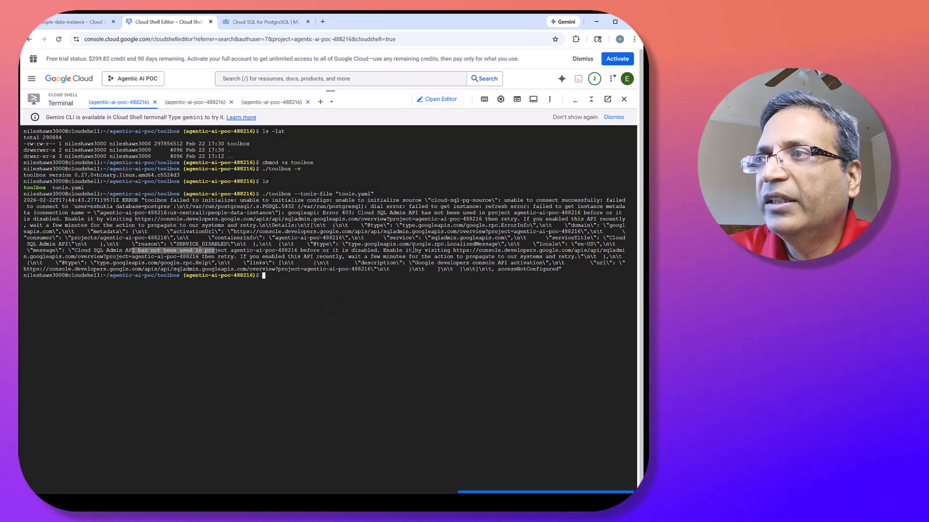
left_click(328, 270)
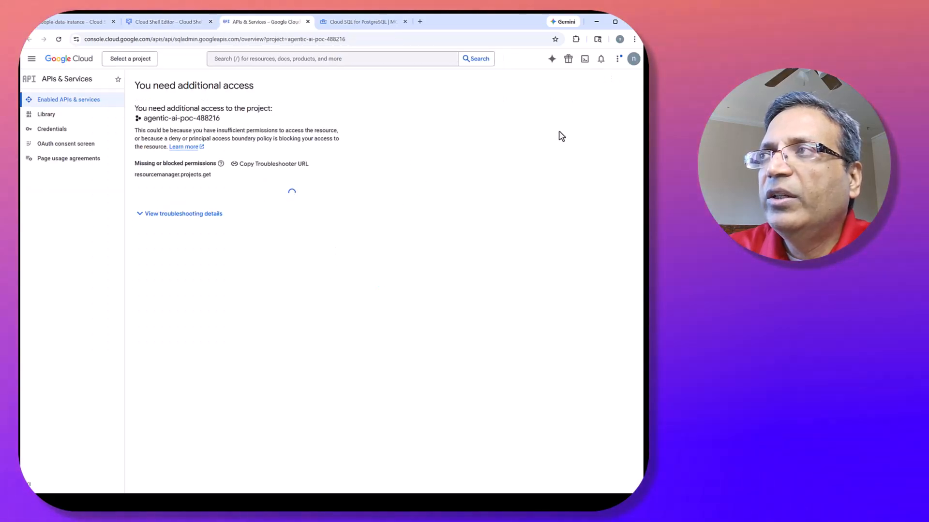
left_click(633, 59)
scroll(604, 145, "down", 5)
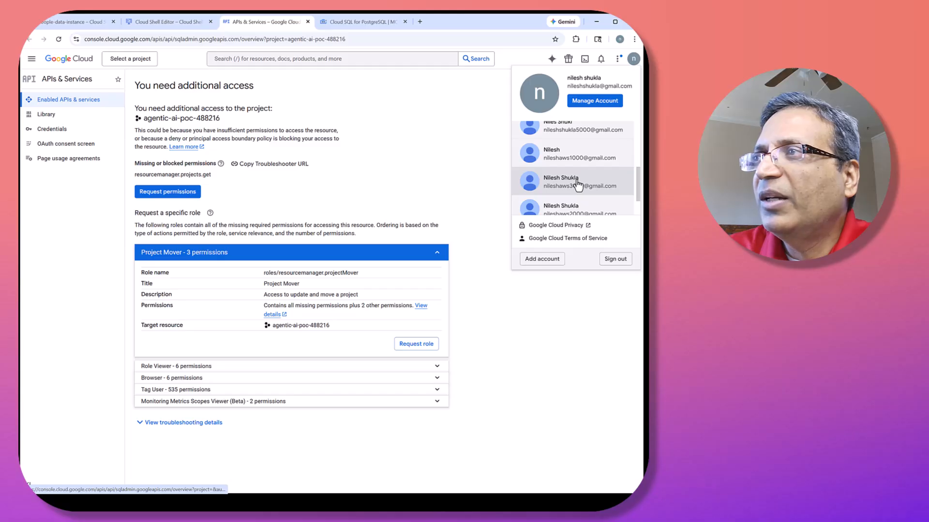
left_click(578, 184)
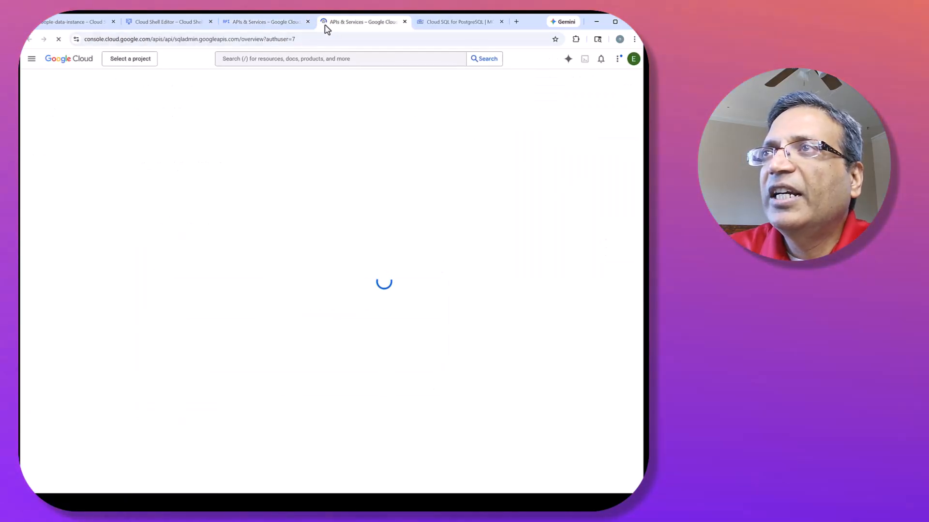
left_click(308, 22)
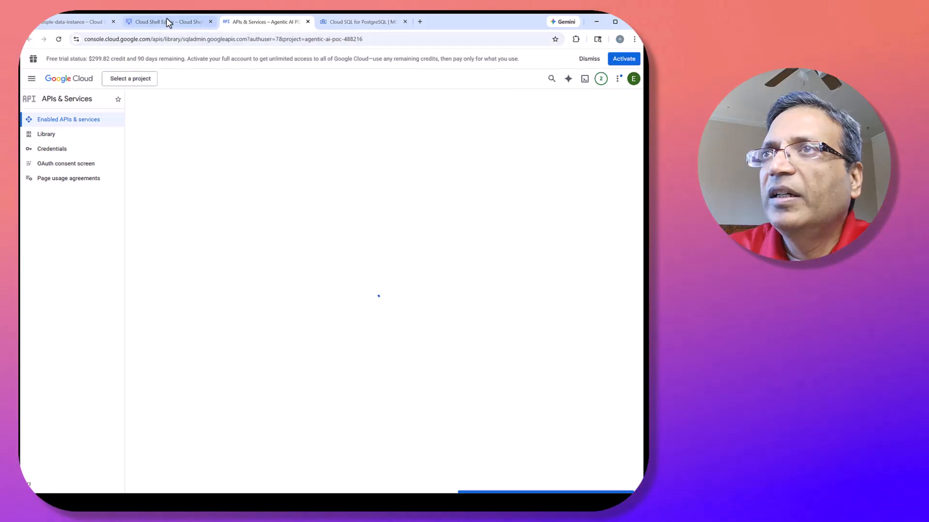
Check which API the terminal error names and enable the Cloud SQL Admin API for the Agentic AI POC project.
left_click(168, 23)
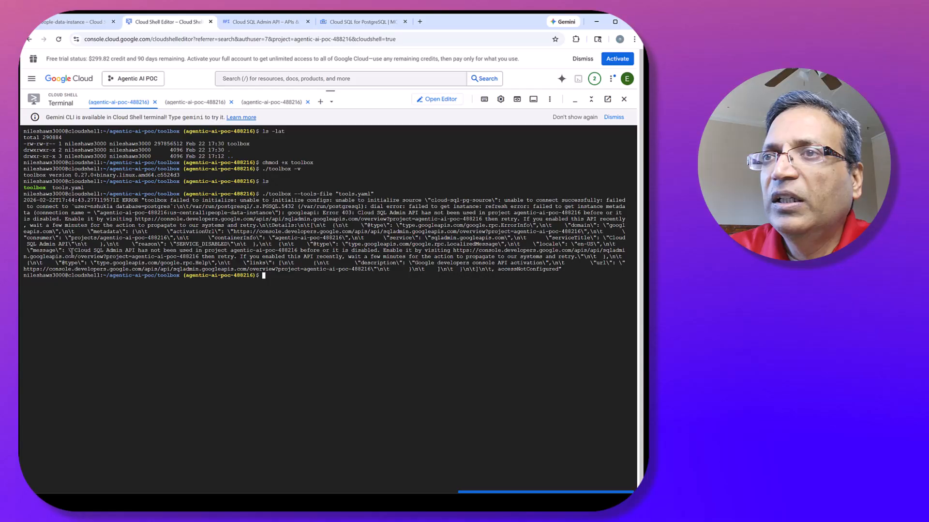
left_click(243, 22)
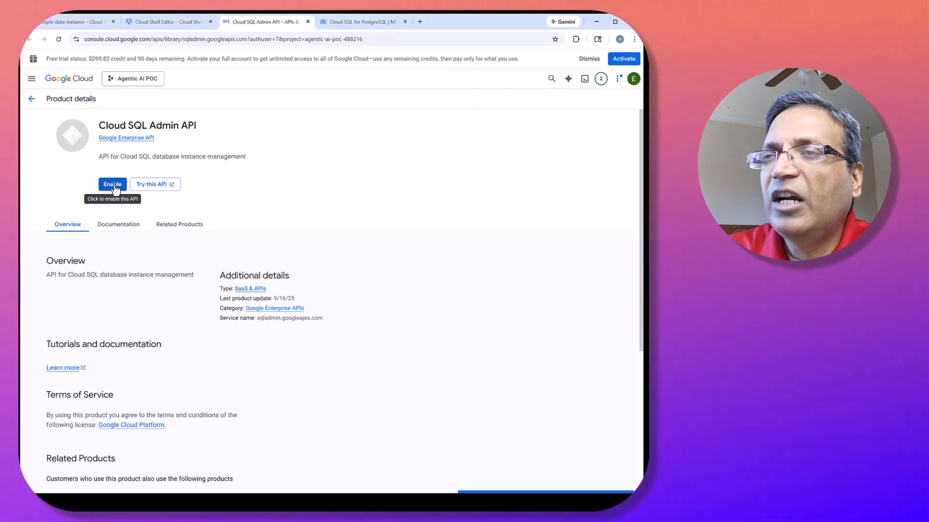
left_click(114, 185)
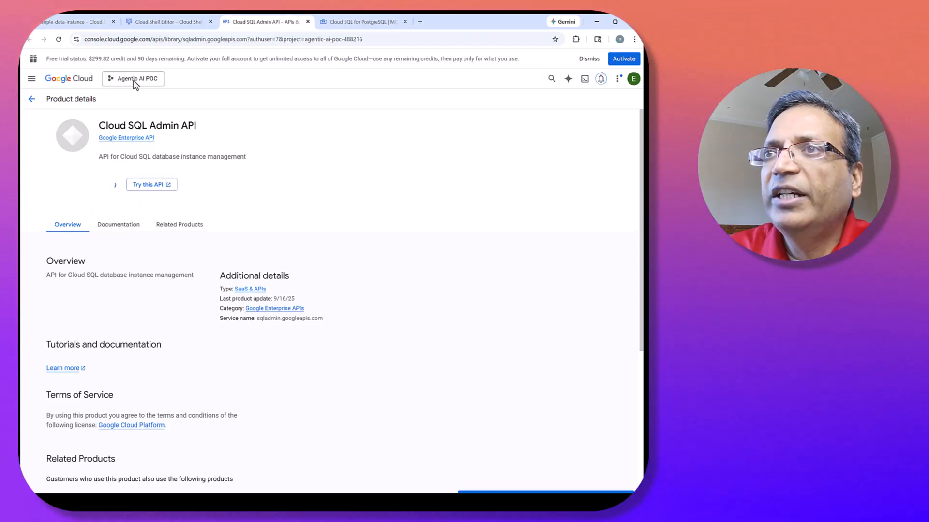
left_click(152, 24)
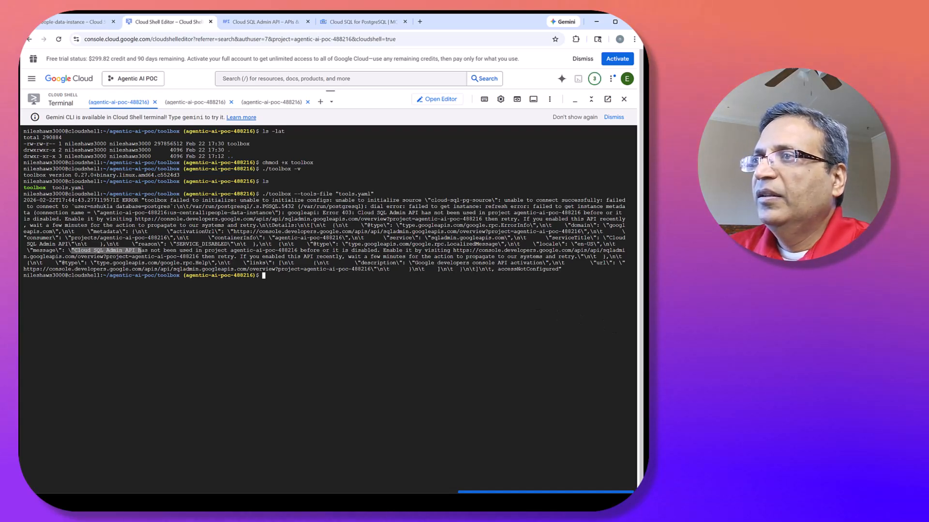
left_click(294, 20)
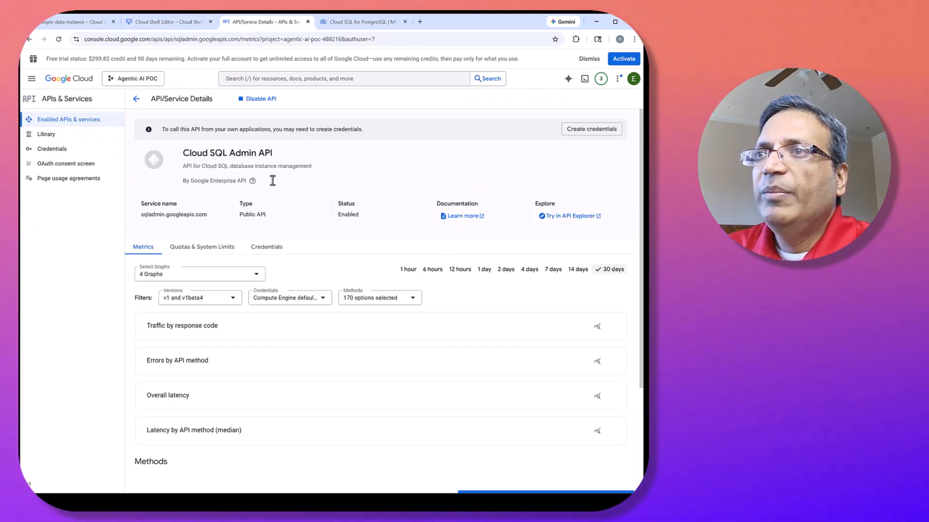
Back in the Cloud Shell terminal, rerun ./toolbox --tools-file "tools.yaml" and review its startup log.
left_click(167, 21)
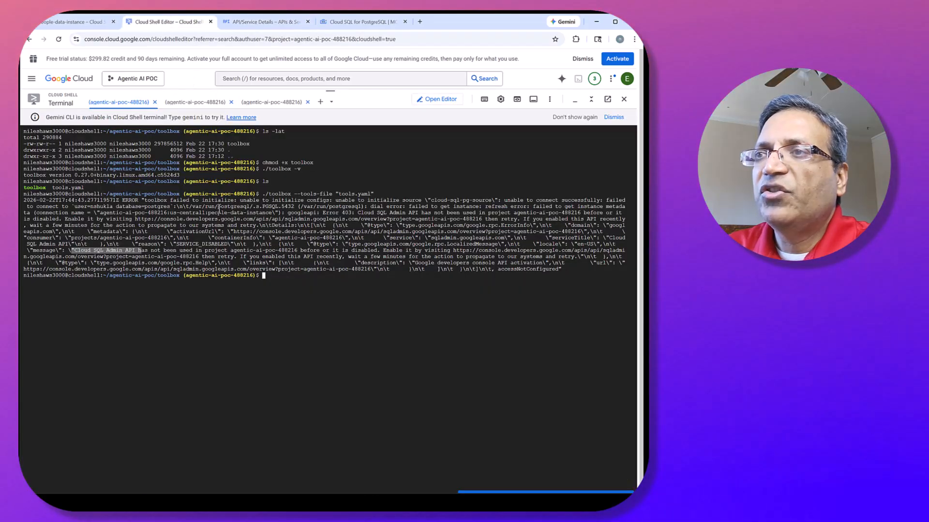
left_click(278, 278)
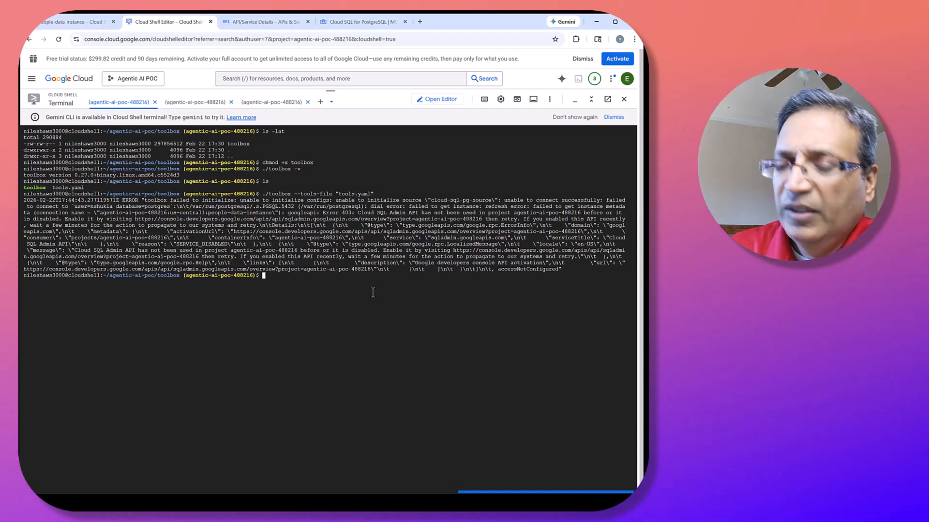
key("Up")
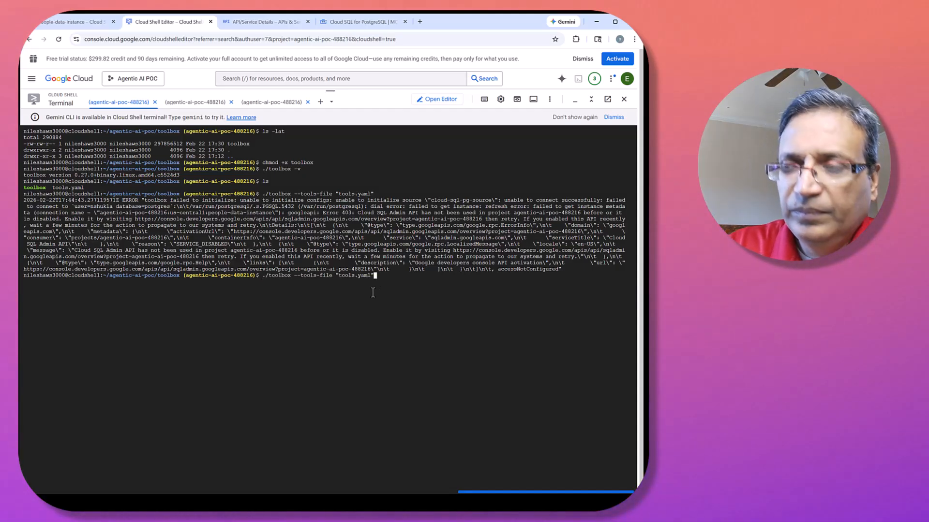
key("Return")
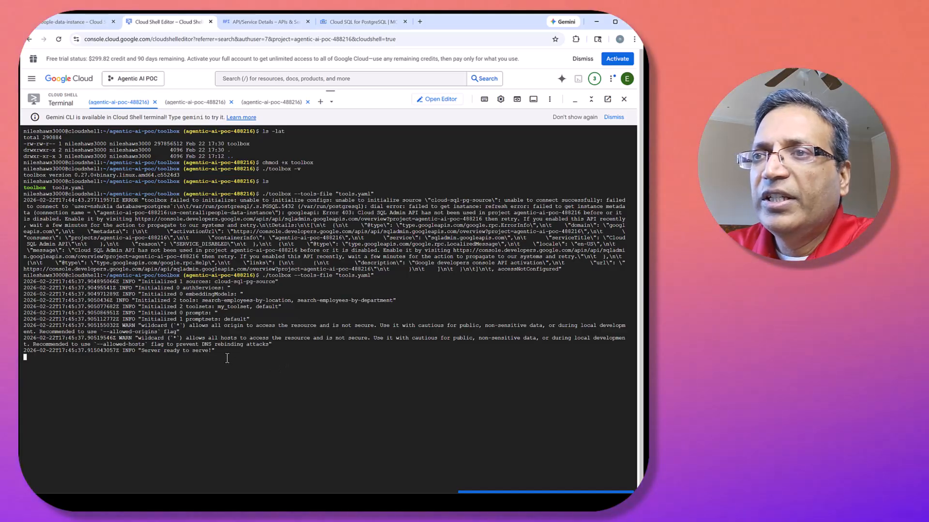
left_click_drag(227, 358, 52, 353)
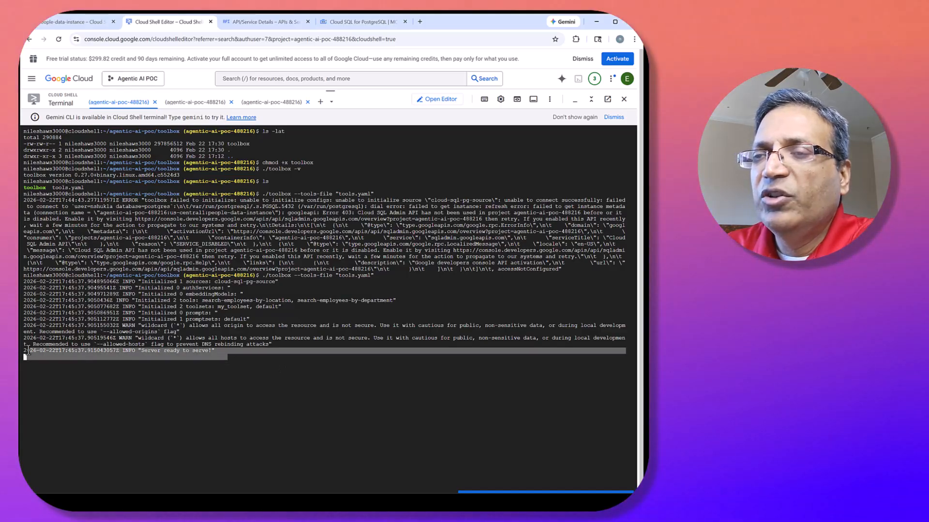
left_click(198, 336)
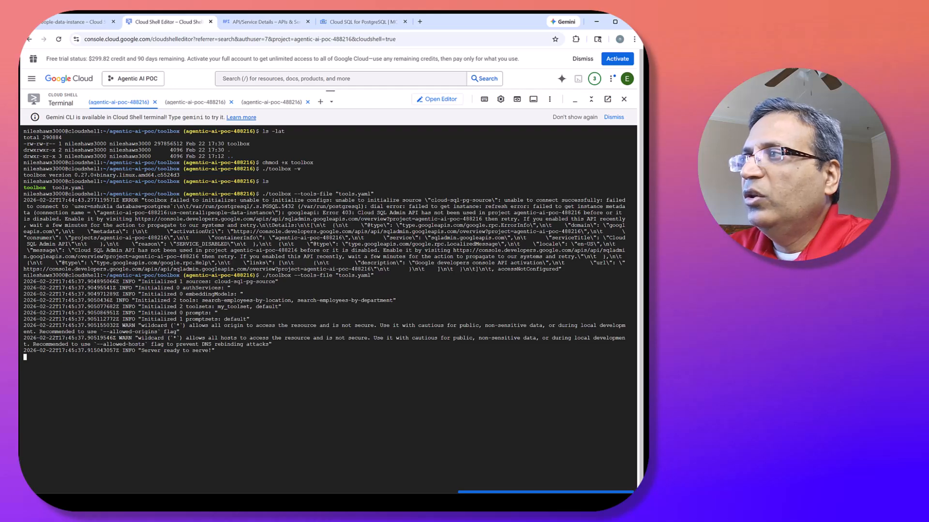
Change the Cloud Shell web preview port to 5000 and open the preview.
left_click(517, 100)
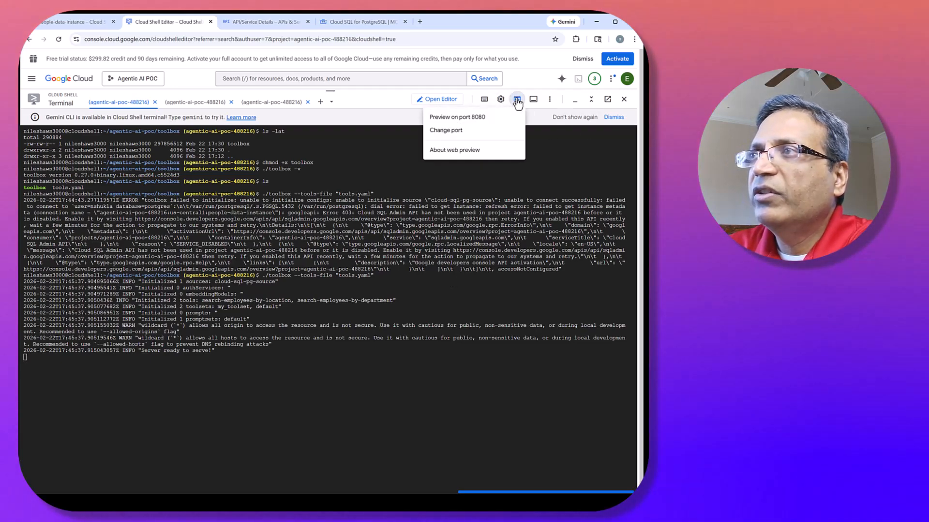
left_click(456, 135)
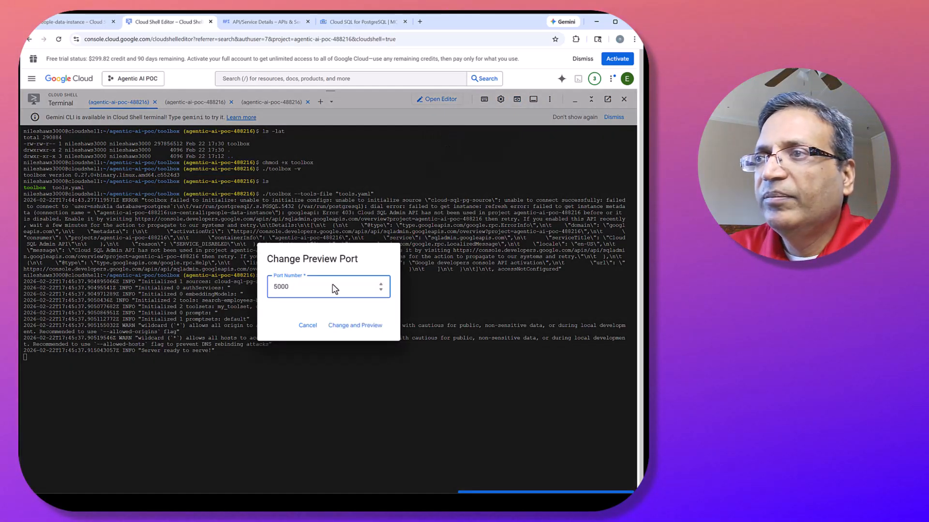
left_click(329, 326)
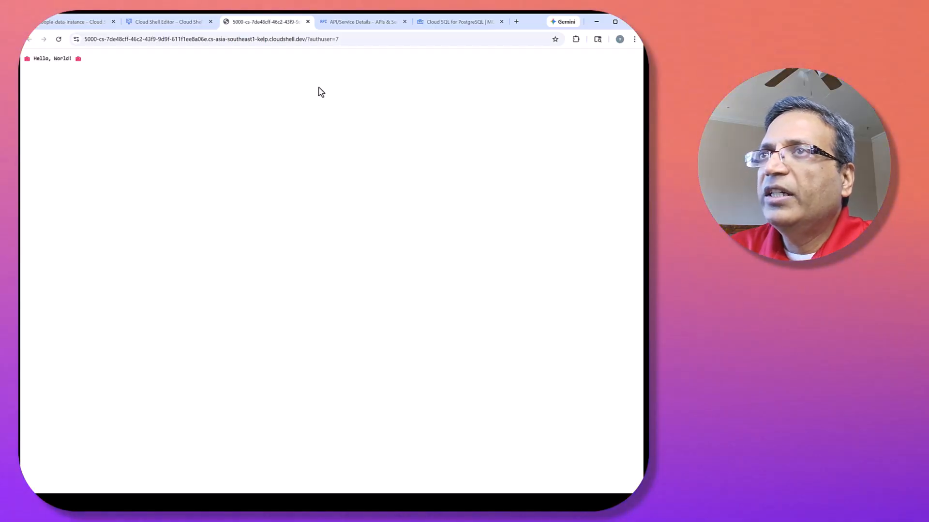
View the preview server's /api/toolset response as pretty-printed JSON, and return to the Cloud Shell terminal.
left_click(321, 40)
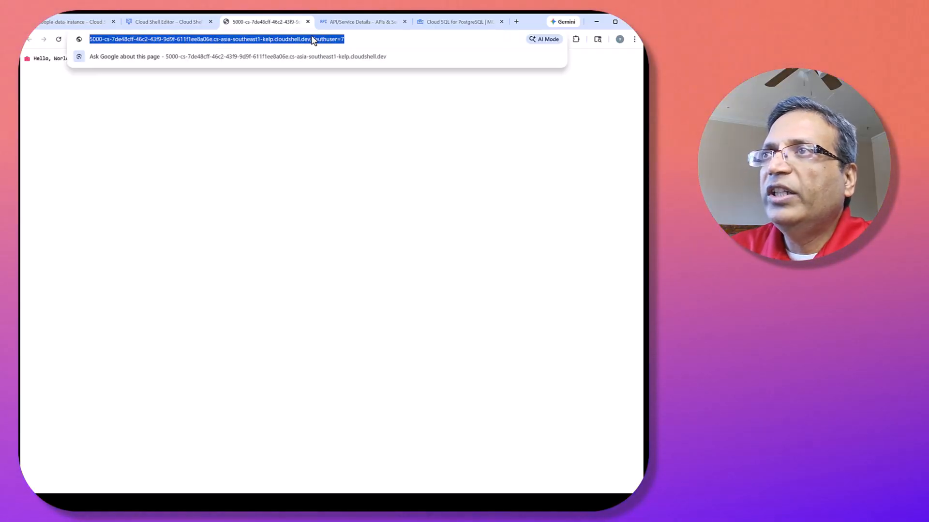
left_click(322, 39)
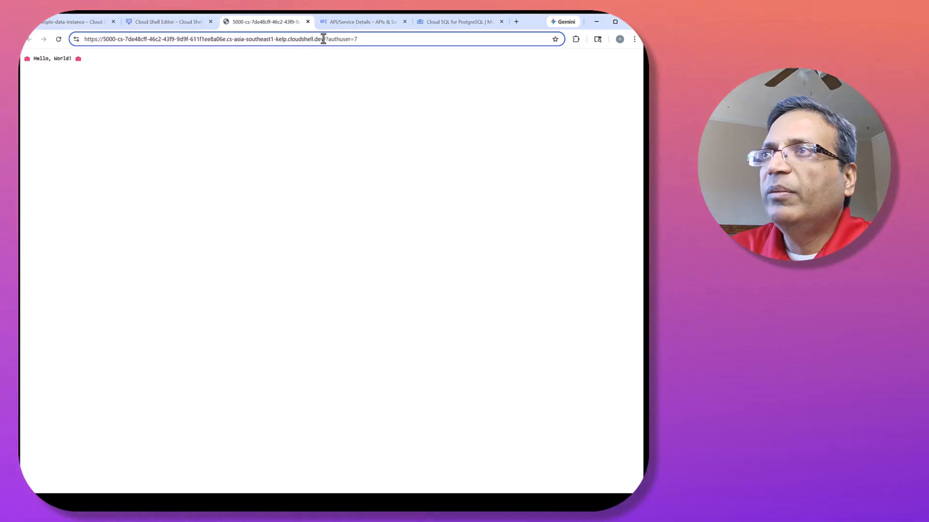
left_click_drag(324, 38, 433, 32)
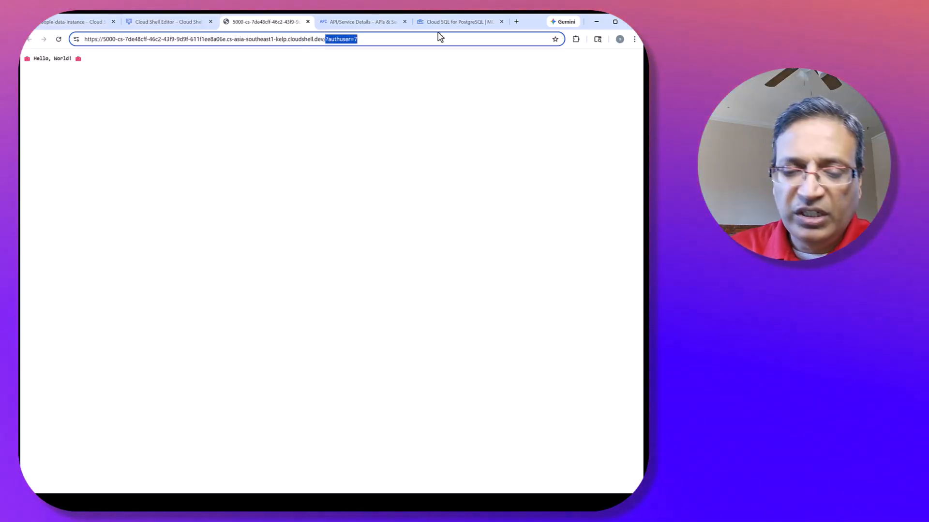
type("api")
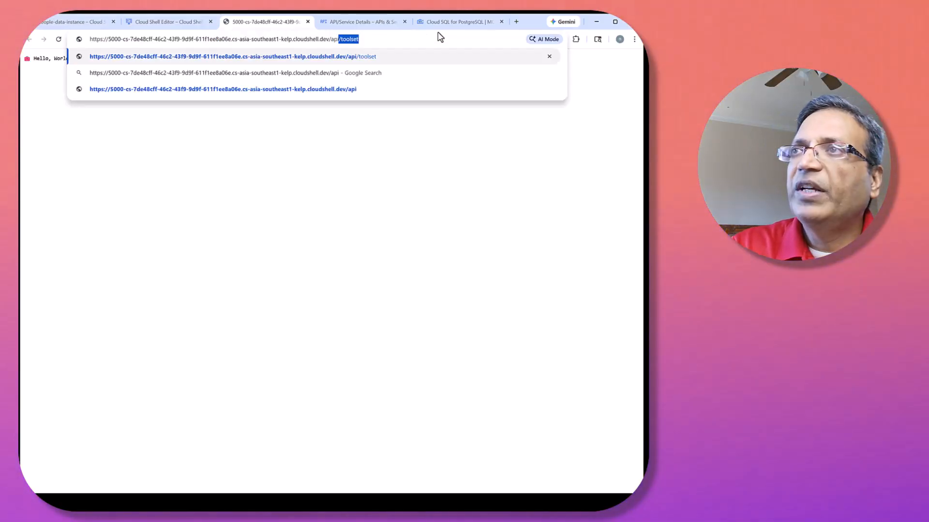
key("Return")
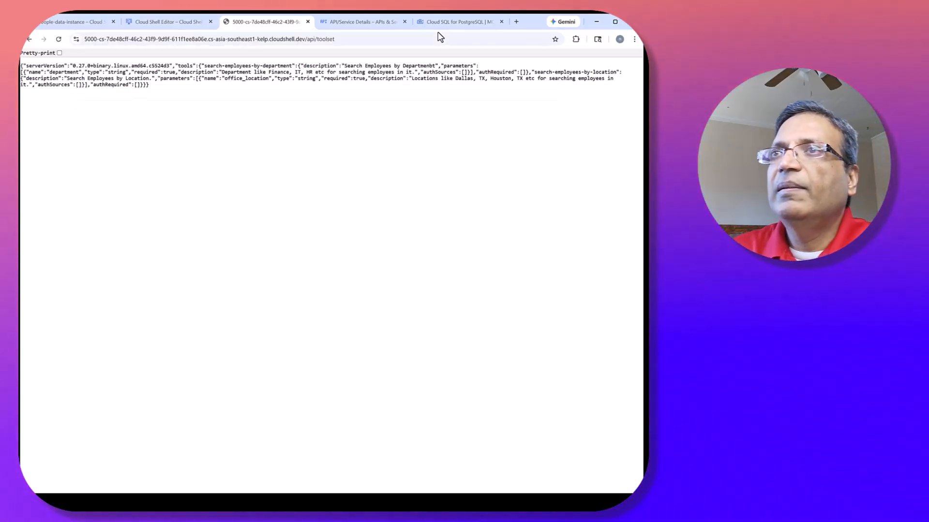
left_click(59, 53)
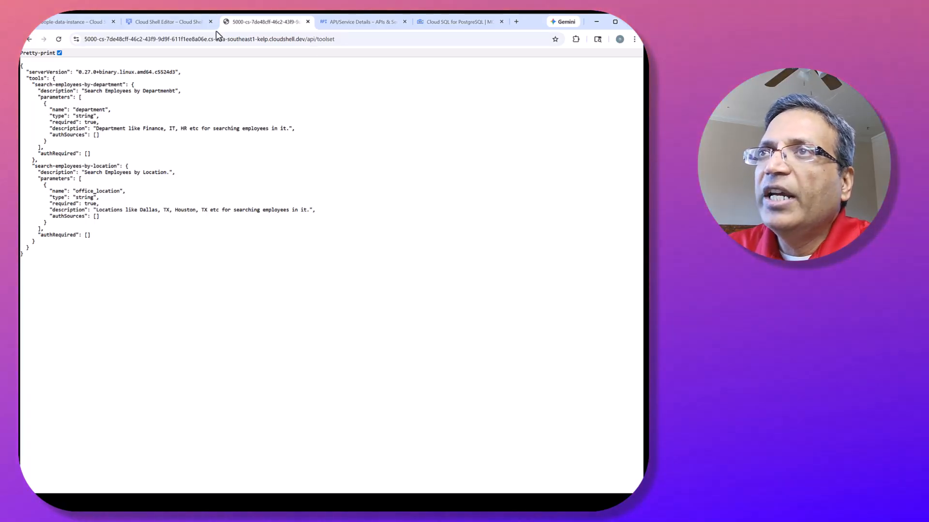
left_click(169, 21)
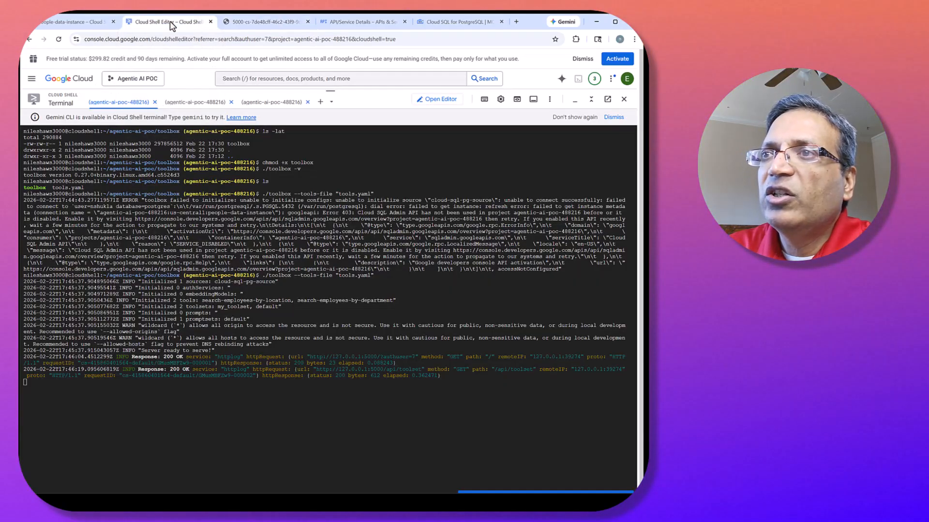
Stop the running toolbox server and launch it with its web UI enabled using ./toolbox --tools-file "tools.yaml" --ui.
left_click(134, 388)
key("ctrl+c")
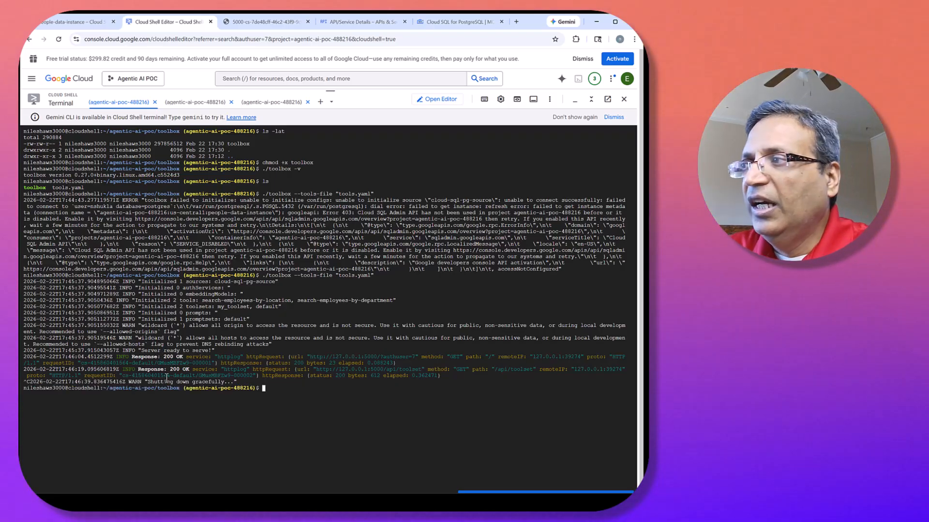
key("Up")
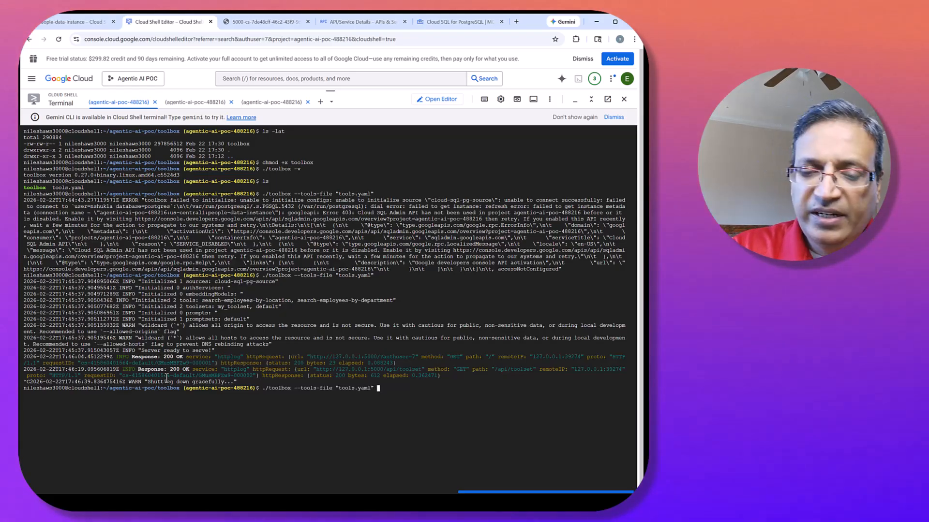
type("--u")
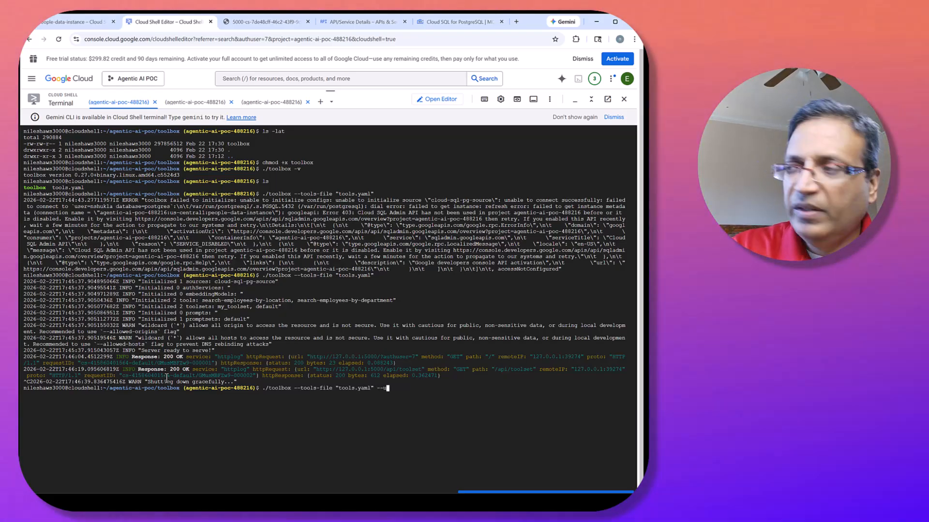
type("i")
key("Return")
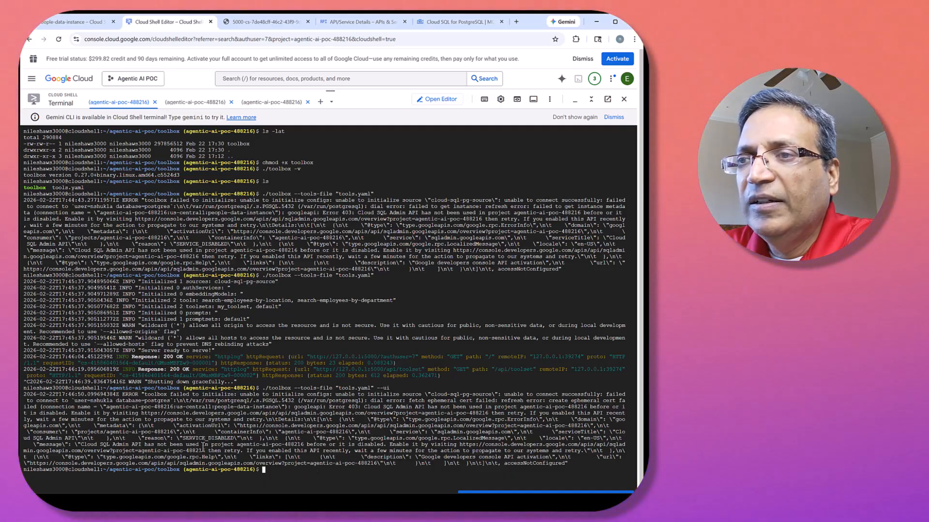
Retry the same toolbox launch command with the --ui flag in the terminal.
left_click(258, 440)
key("Up")
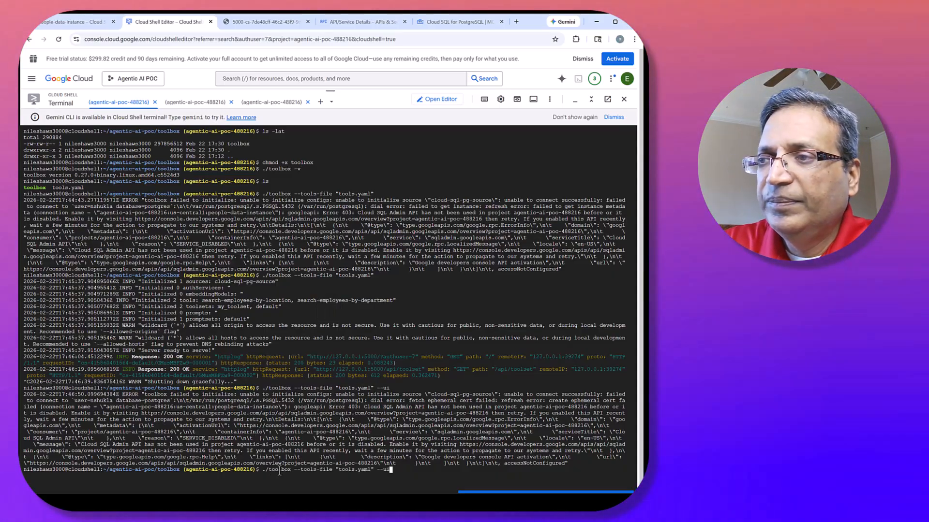
key("Return")
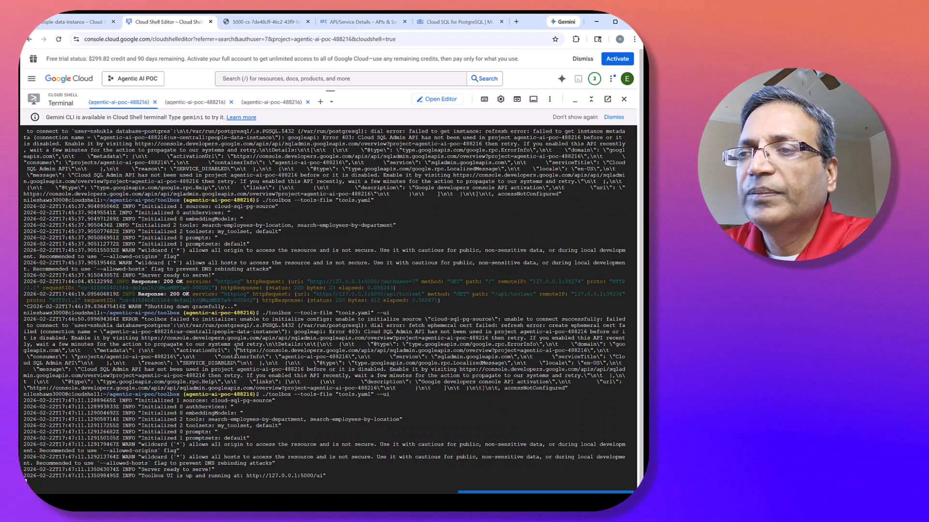
Open the toolbox server's address from the startup log and load its /ui path in place of the authuser query.
left_click(281, 476)
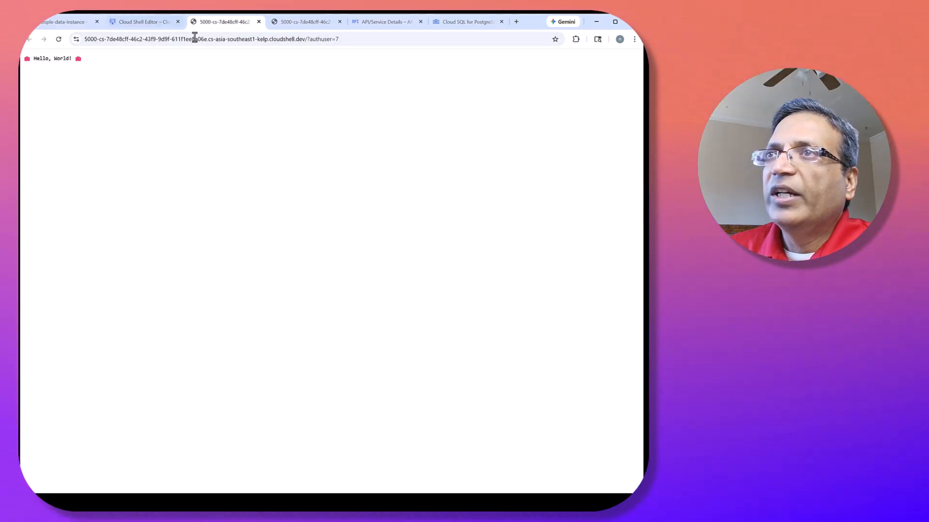
left_click(307, 40)
left_click_drag(413, 31, 412, 31)
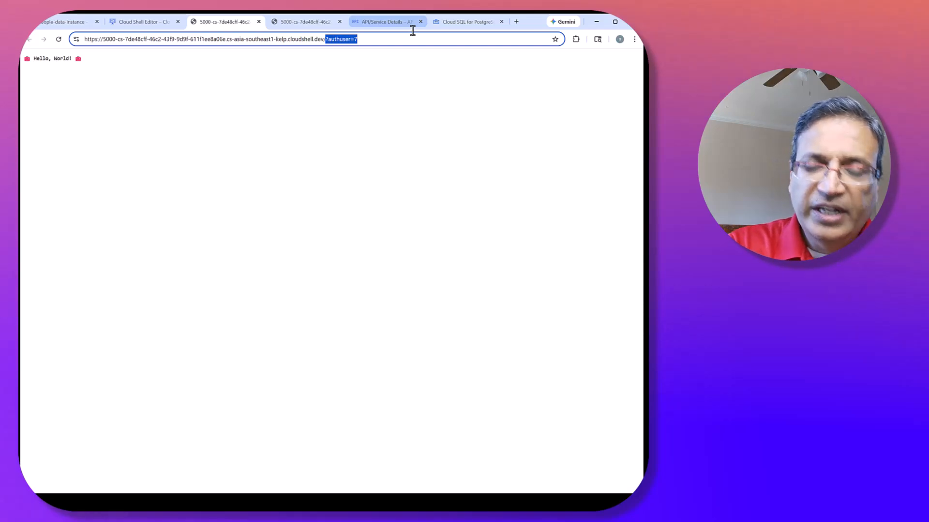
type("ui")
key("Return")
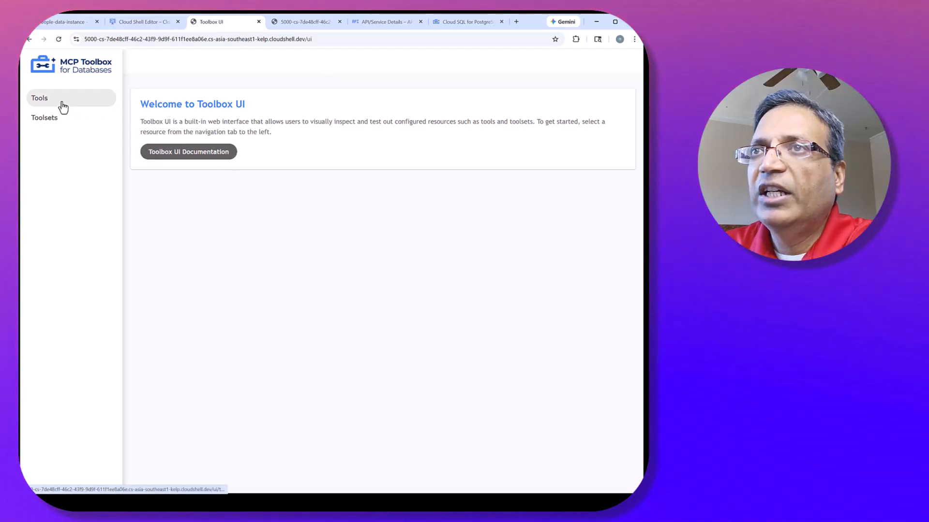
Run the search-employees-by-department tool with department Finance and check the column name given in the response.
left_click(63, 108)
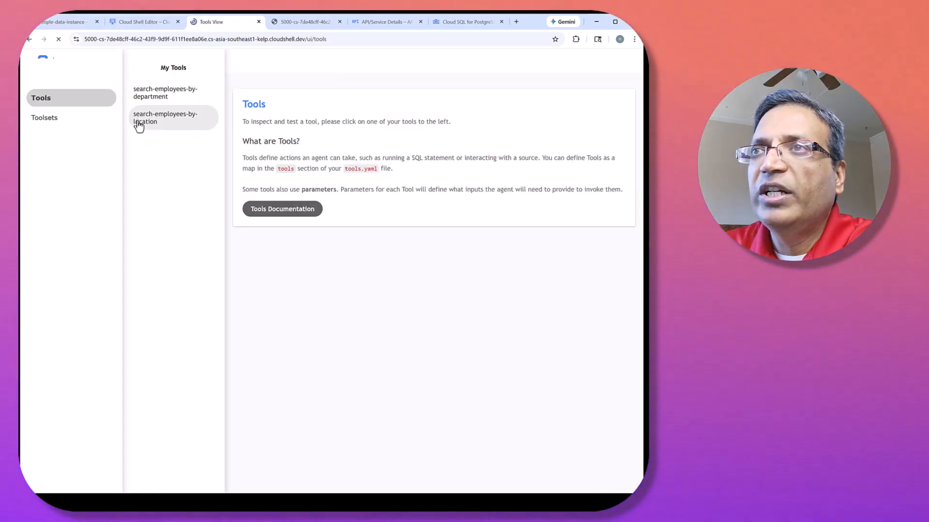
left_click(159, 99)
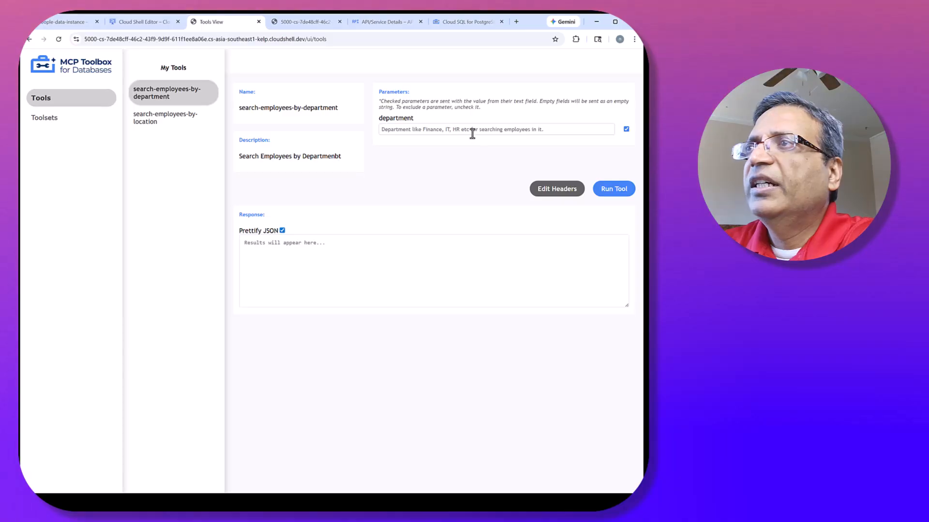
left_click(542, 130)
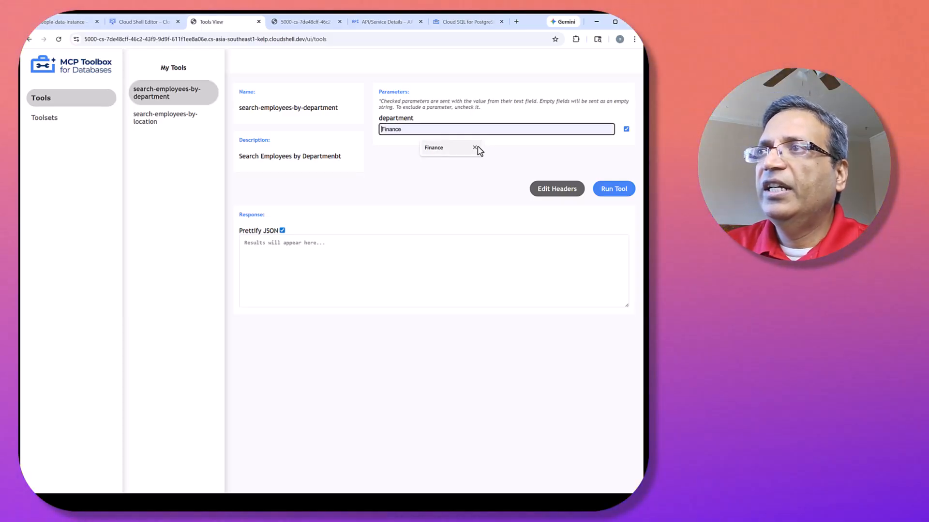
left_click(475, 147)
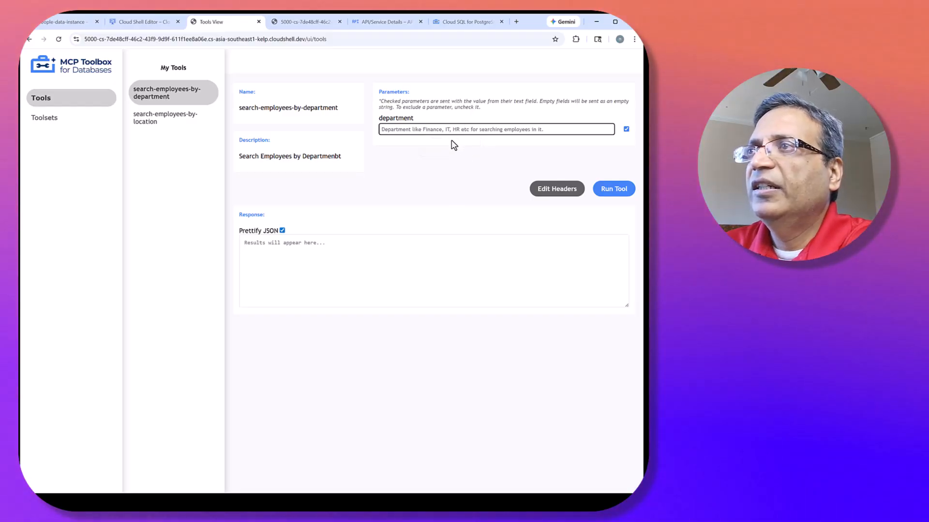
type("Fu")
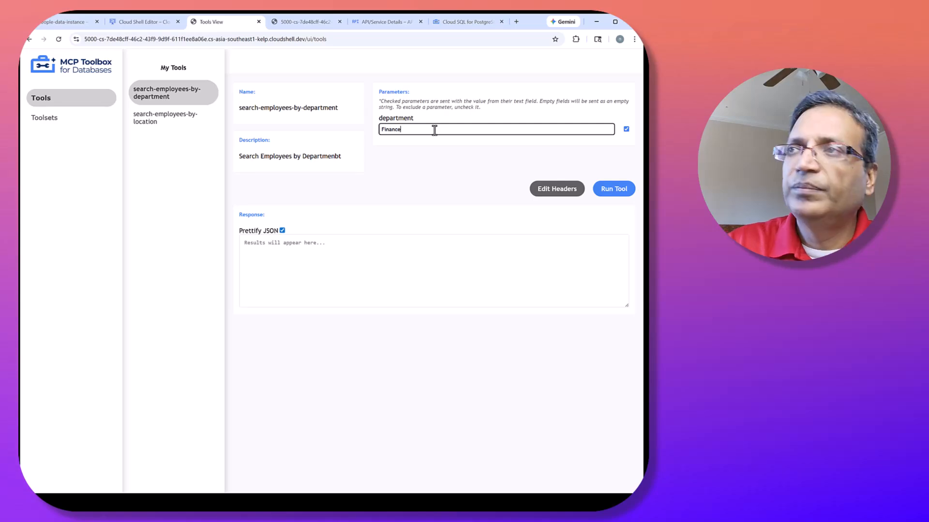
left_click(613, 190)
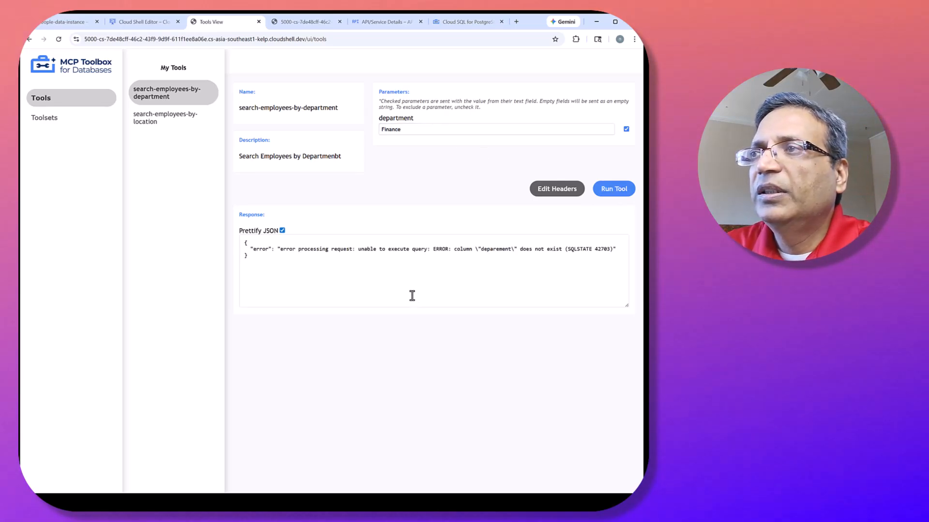
left_click(408, 253)
left_click_drag(619, 256, 503, 250)
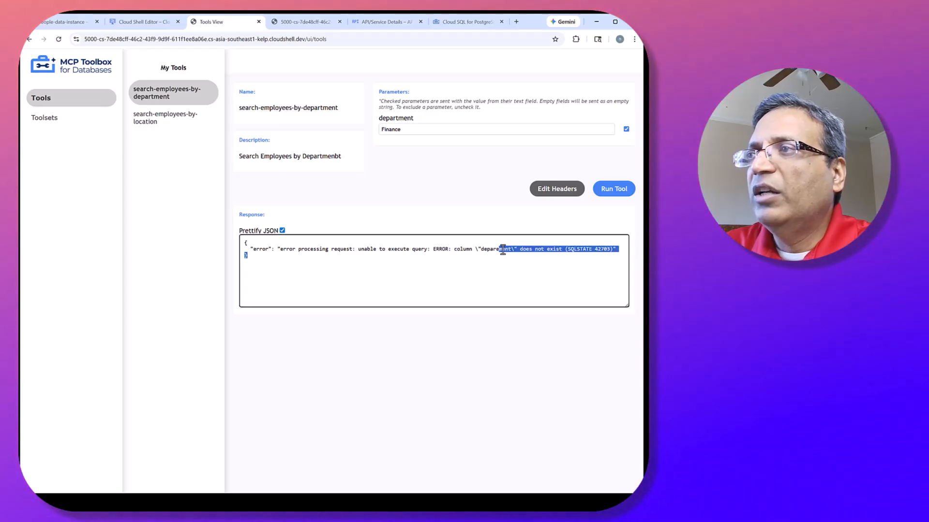
Stop the toolbox server in Cloud Shell and correct the WHERE column in the search-employees-by-department statement of tools.yaml to department.
left_click(144, 24)
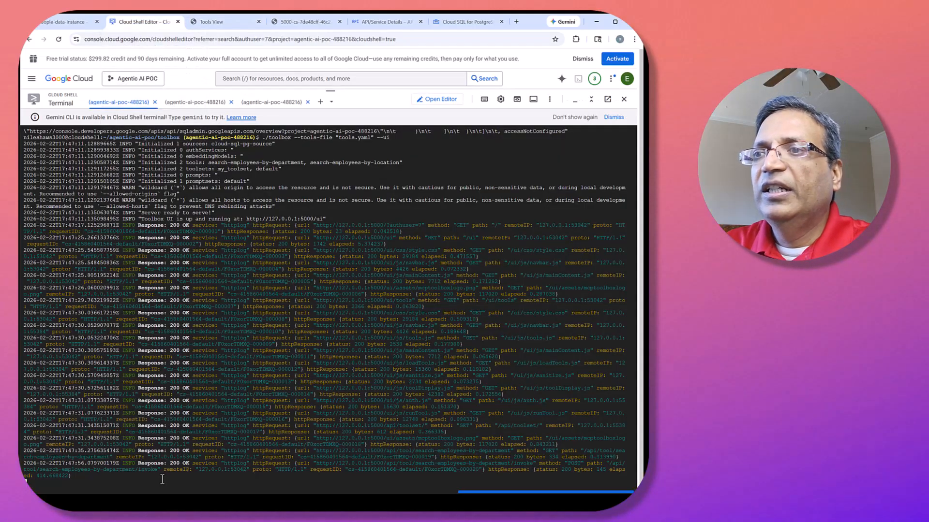
key("ctrl+c")
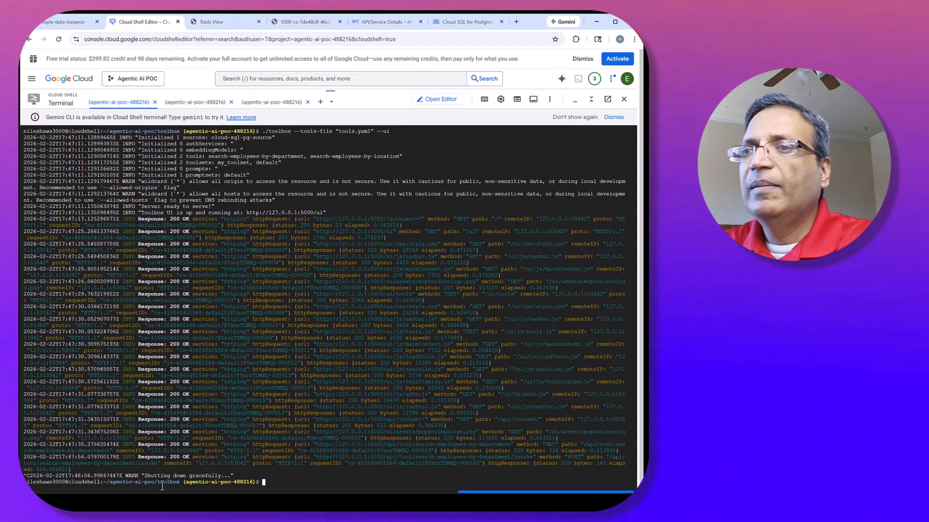
left_click(437, 100)
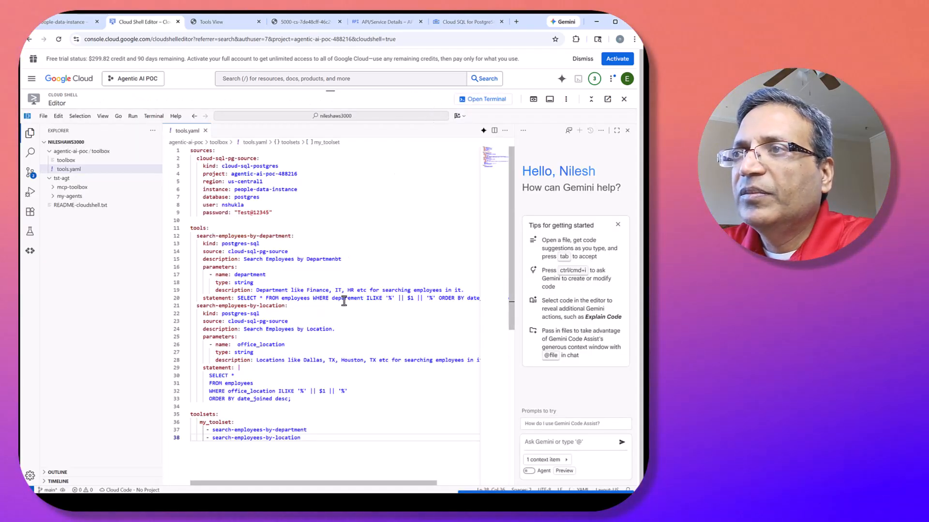
double_click(343, 299)
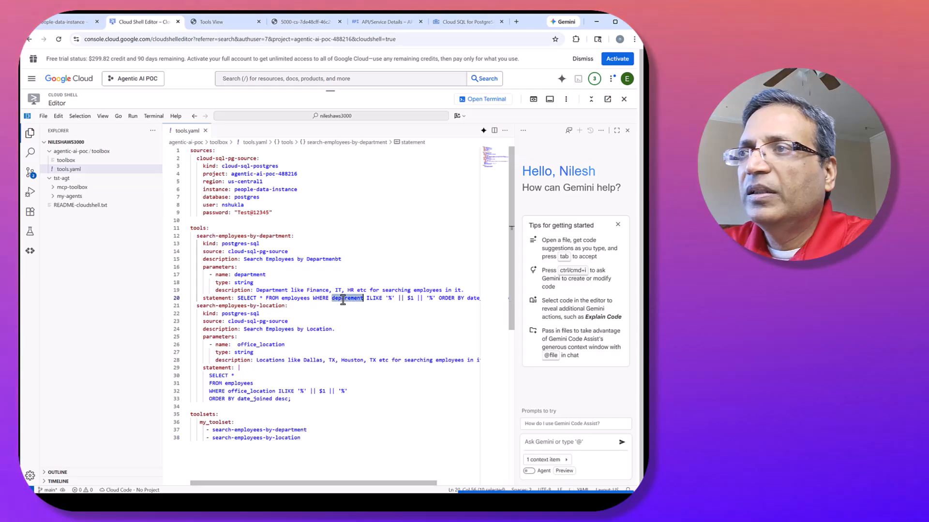
type("department")
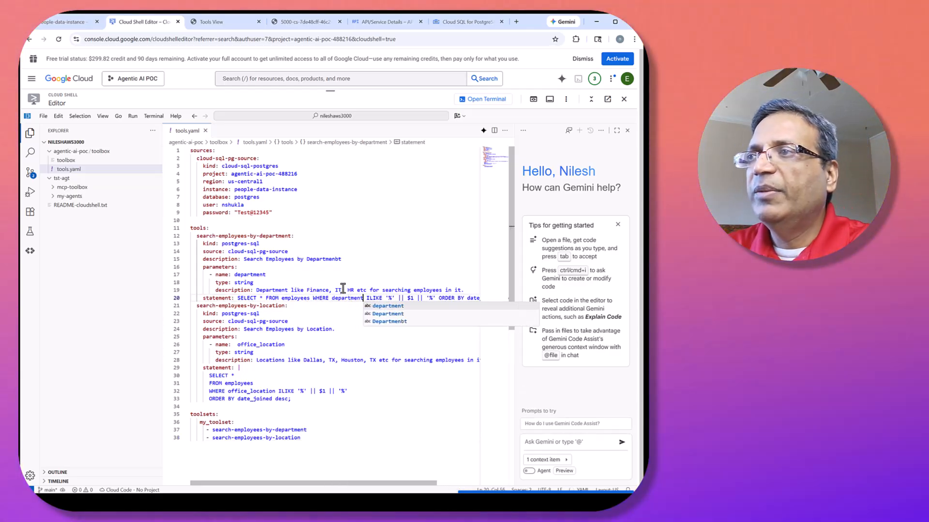
key("Escape")
key("Up")
key("Up")
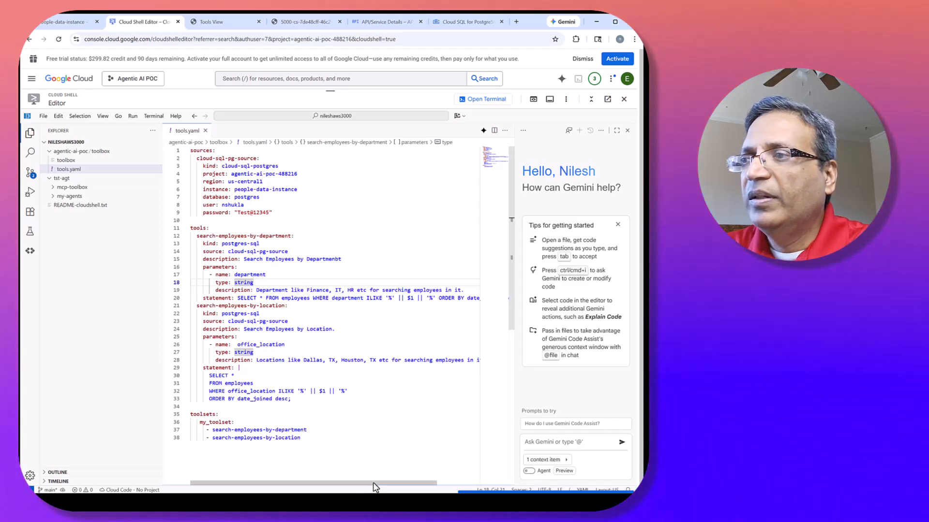
left_click_drag(364, 483, 296, 483)
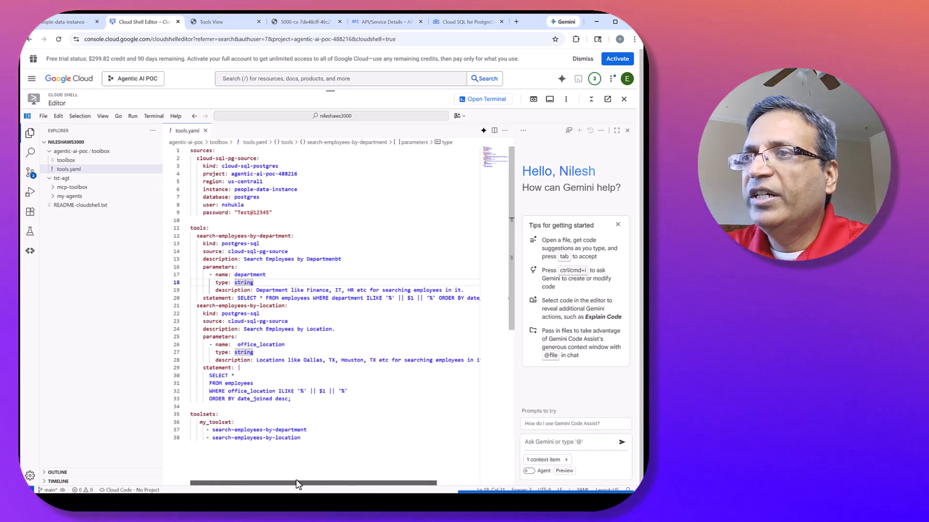
left_click(275, 321)
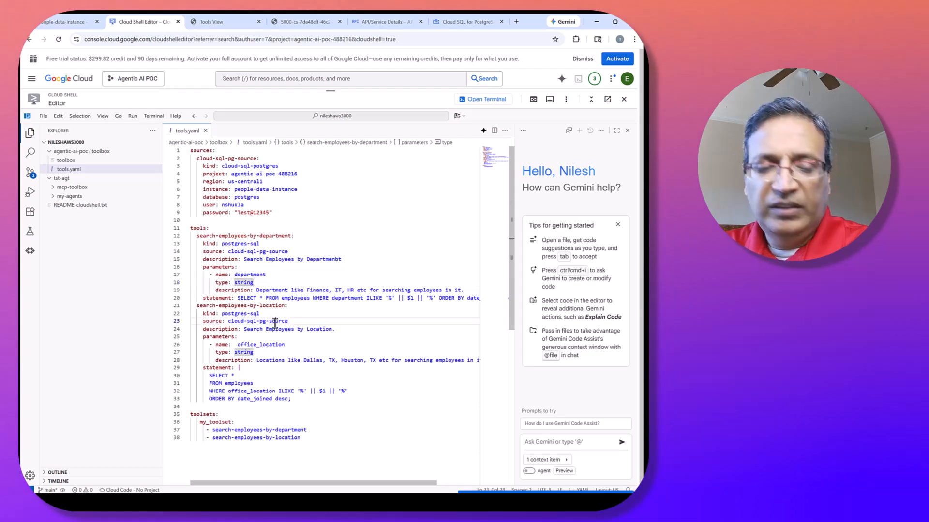
key("ctrl+a")
left_click(275, 321)
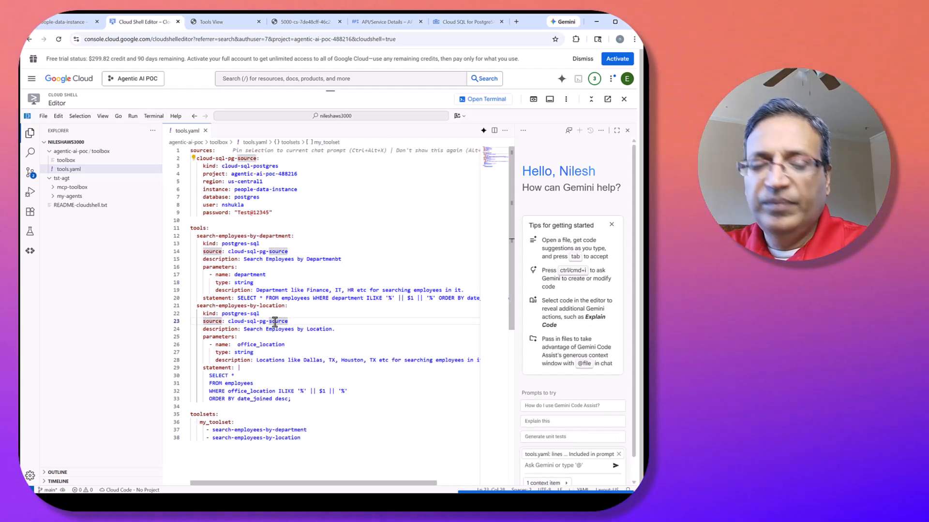
Back in the terminal, rerun ./toolbox --tools-file "tools.yaml" --ui, repeating the command until the server starts.
left_click(486, 99)
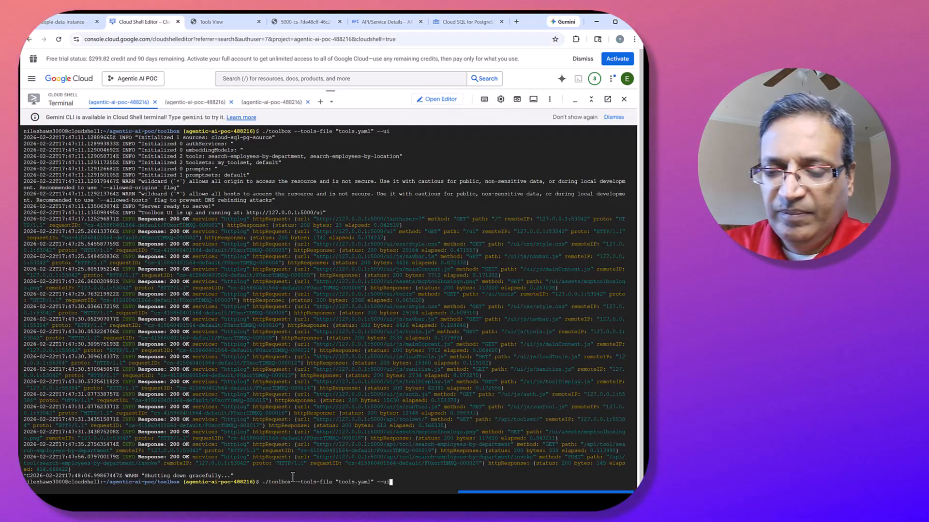
key("Return")
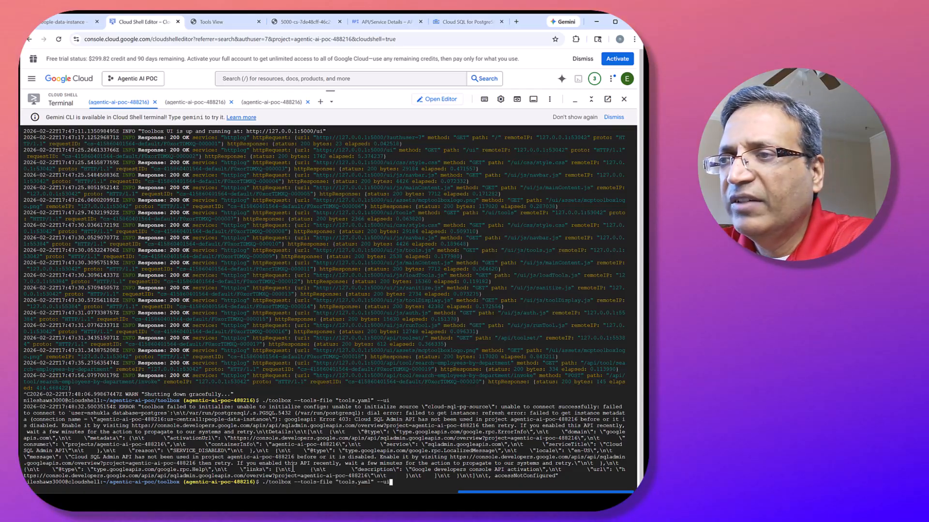
key("Return")
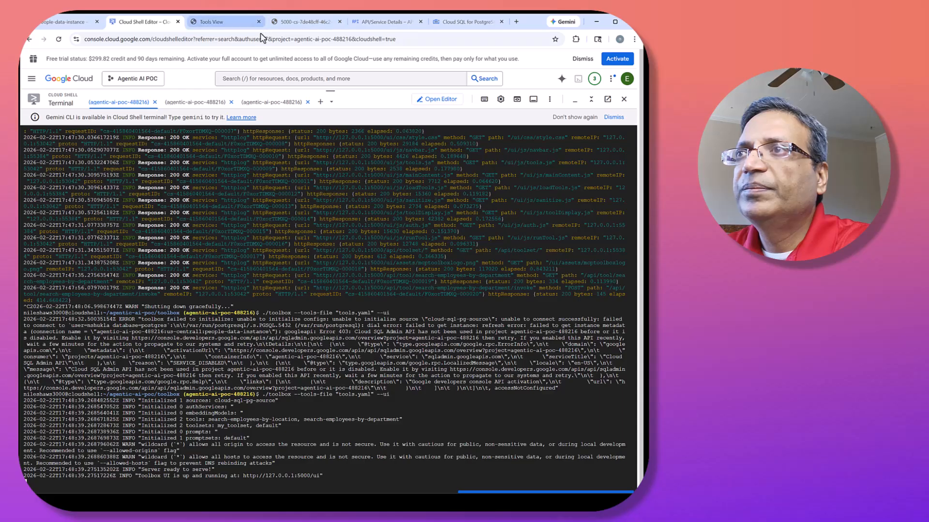
Open the restarted server's address, close the old Tools View and port 5000 preview tabs, and load the /ui path.
left_click(281, 476)
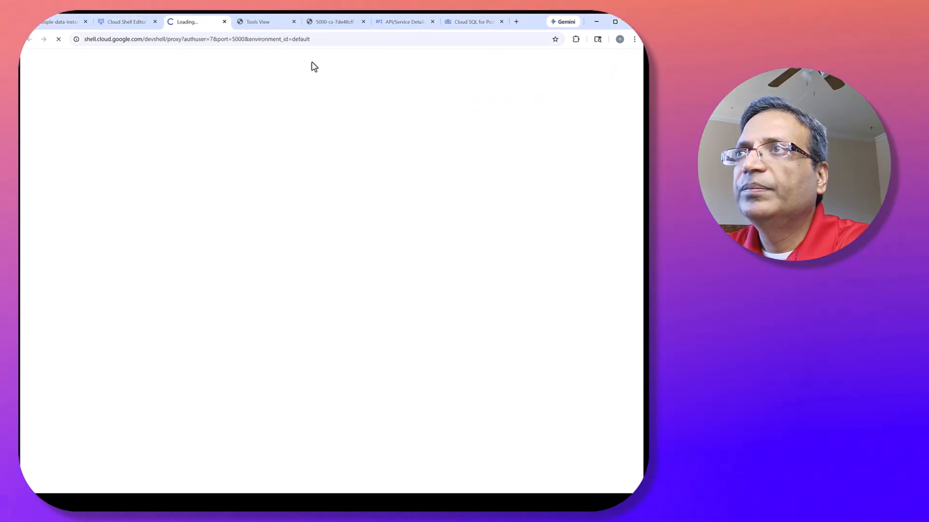
left_click(286, 21)
left_click(286, 21)
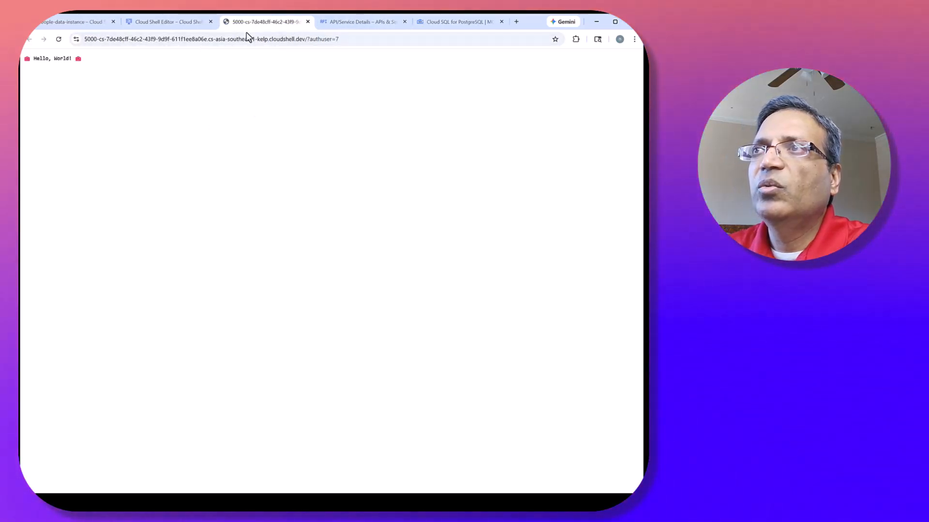
left_click(308, 39)
type("ui")
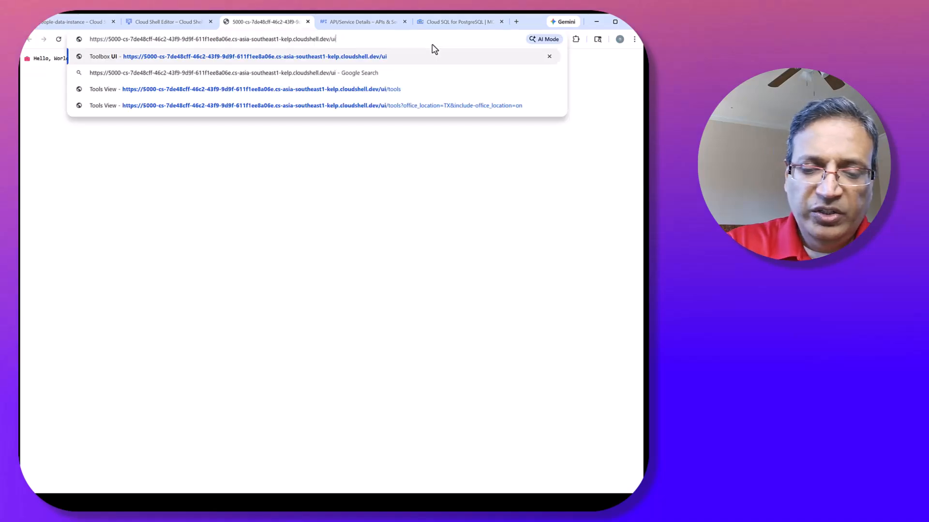
key("Return")
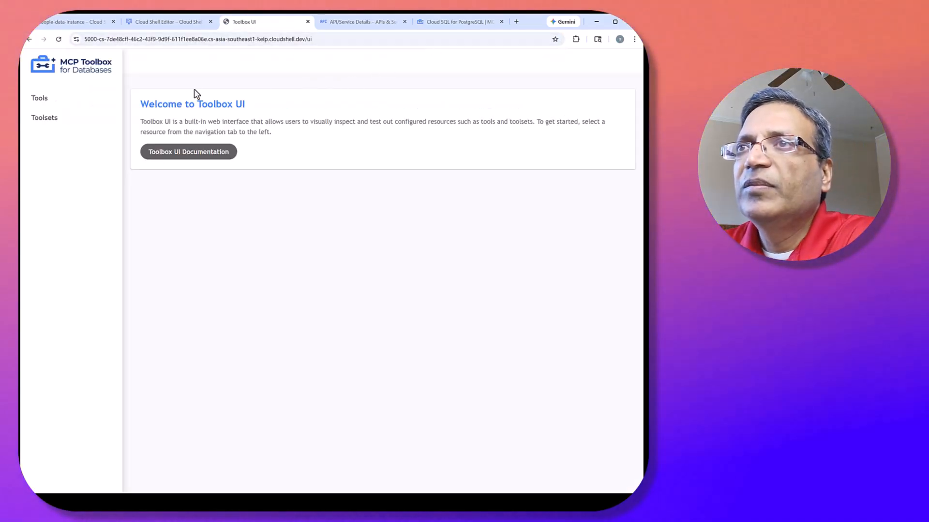
Run the search-employees-by-department tool with the department parameter set to IT.
left_click(60, 101)
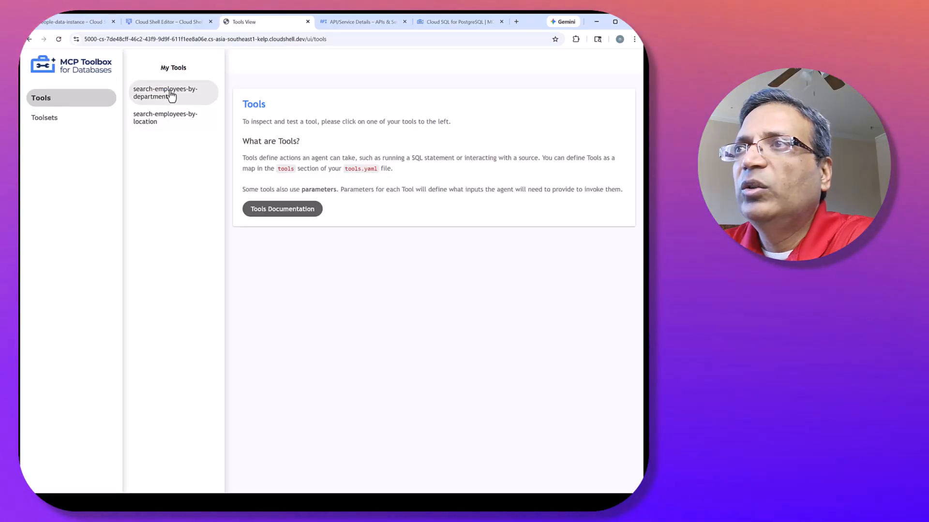
left_click(170, 98)
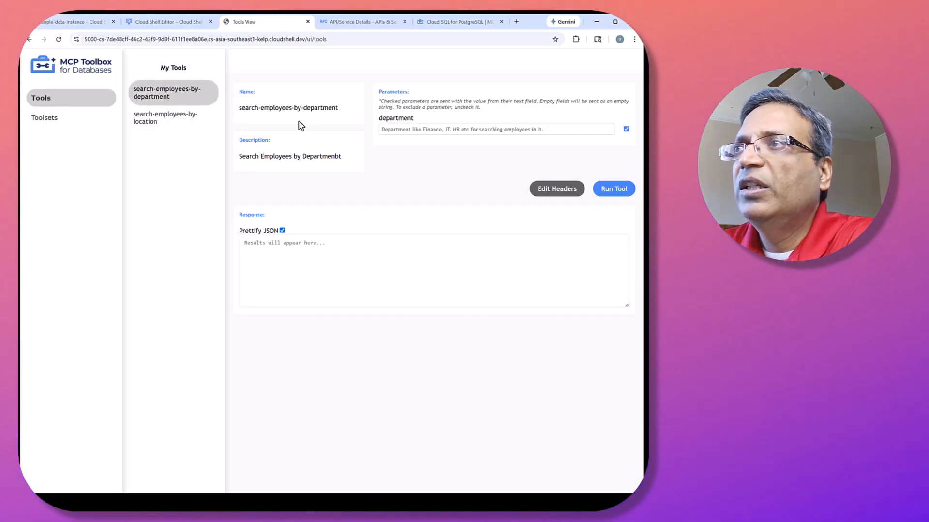
left_click(424, 130)
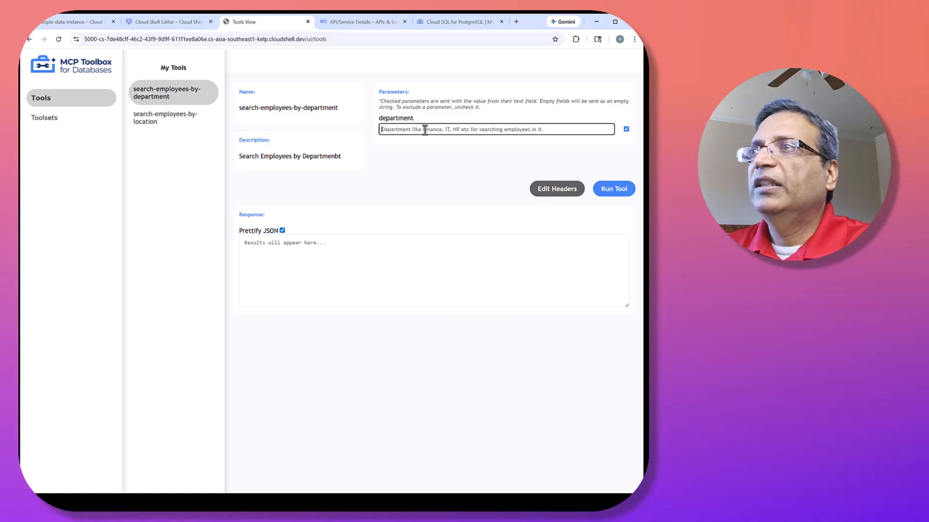
type("IT")
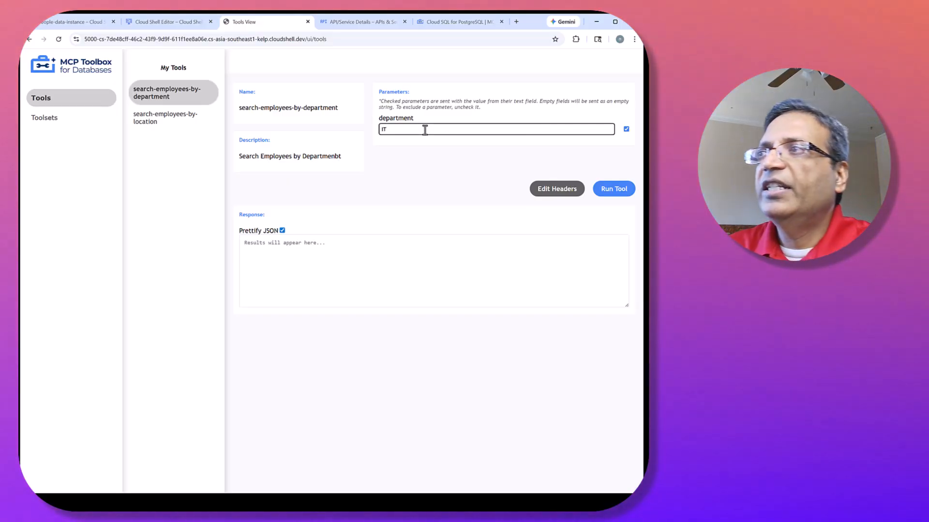
left_click(613, 193)
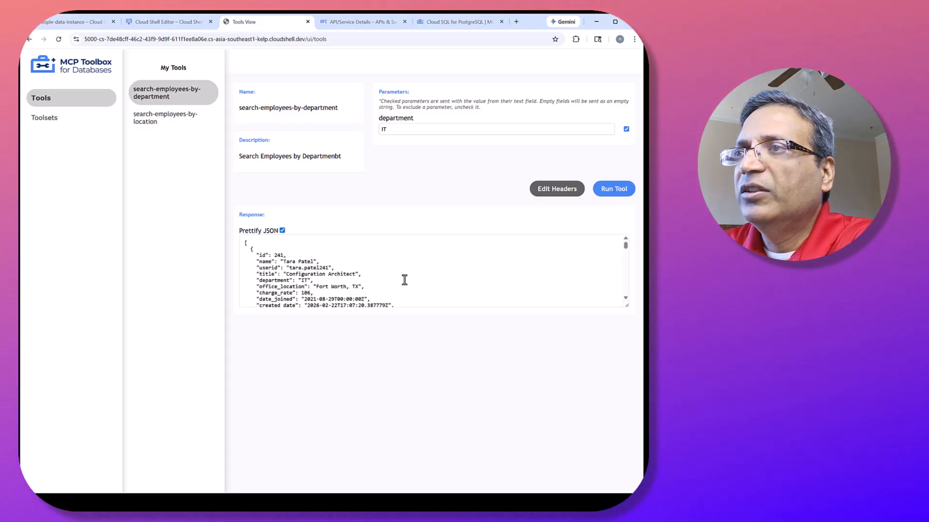
Examine the title and department values of the employee records in the IT search response.
scroll(383, 267, "down", 5)
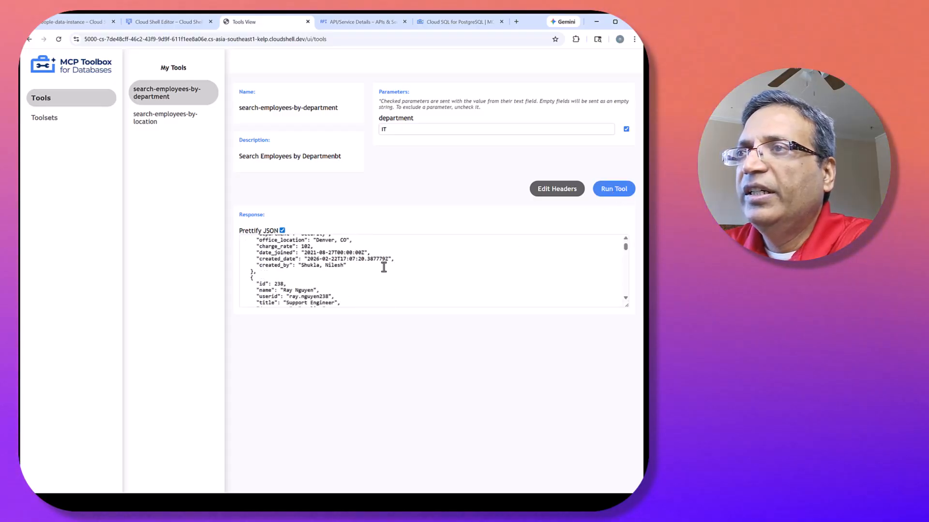
scroll(383, 267, "up", 1)
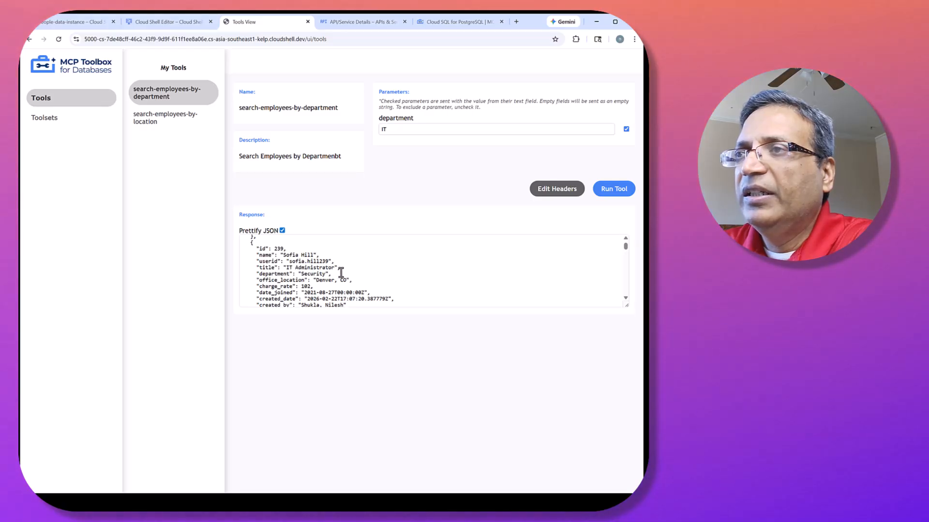
scroll(341, 273, "up", 4)
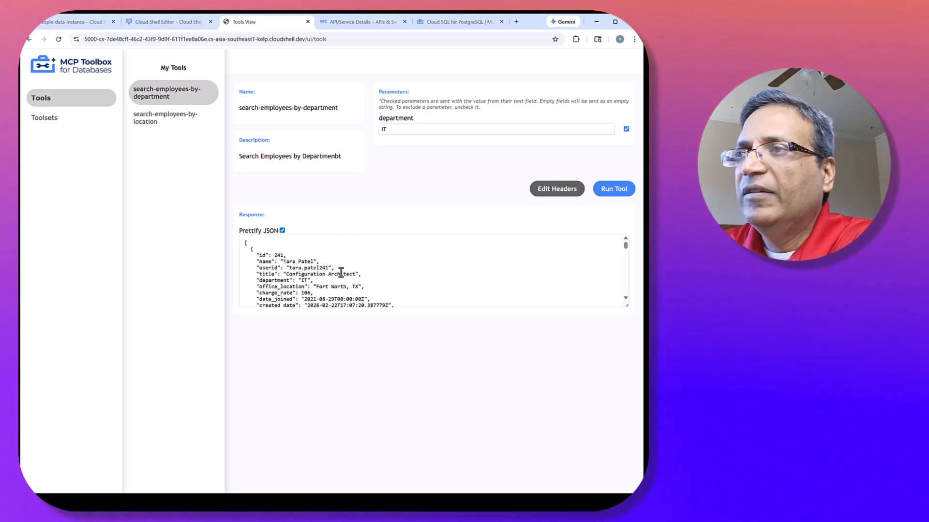
scroll(341, 273, "down", 3)
scroll(341, 274, "up", 1)
left_click_drag(331, 273, 256, 273)
scroll(334, 266, "down", 1)
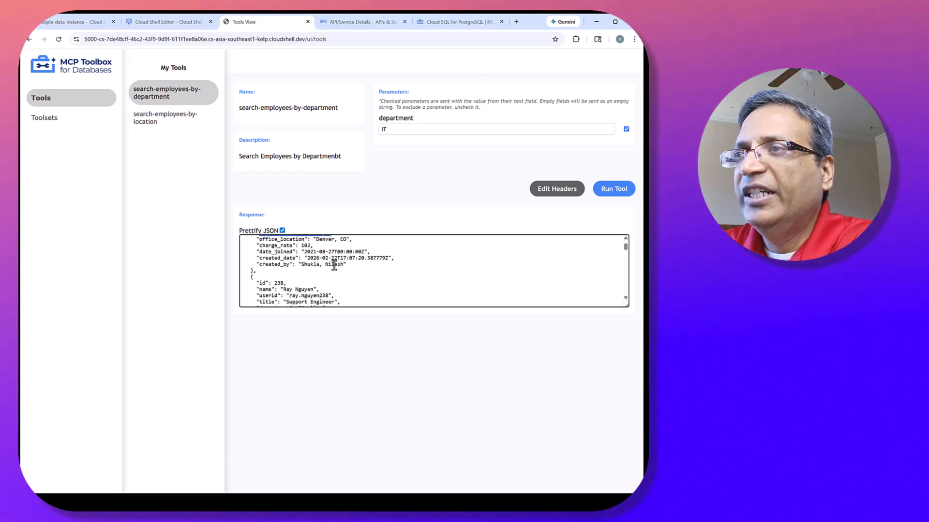
scroll(334, 265, "down", 1)
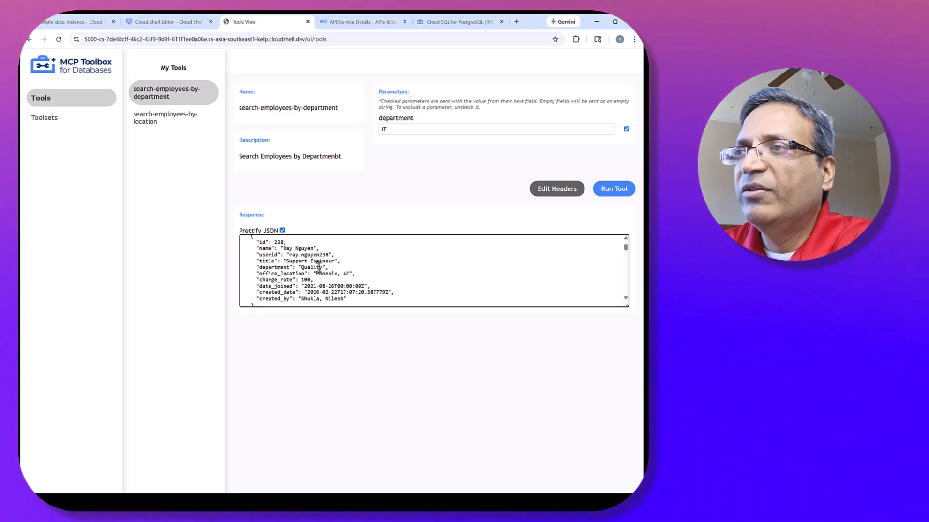
left_click_drag(320, 268, 314, 269)
scroll(360, 263, "down", 3)
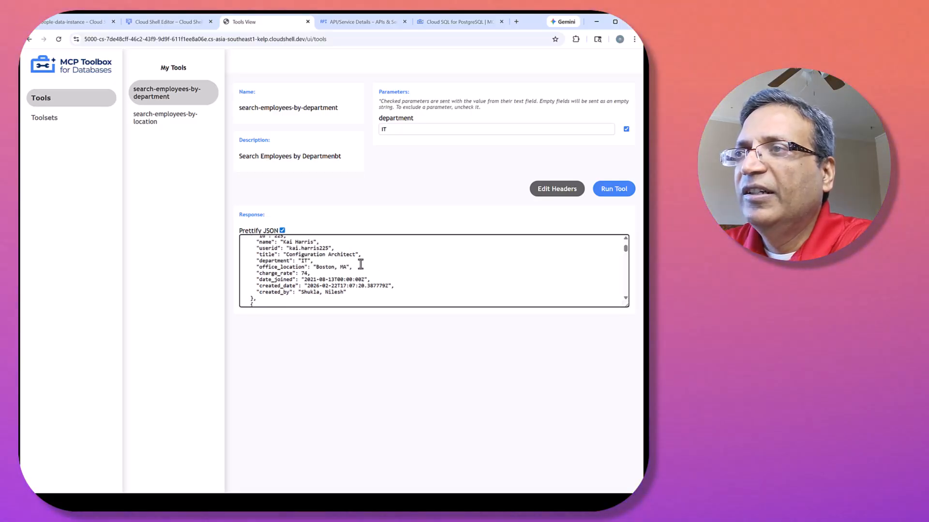
scroll(360, 264, "down", 1)
scroll(360, 265, "up", 2)
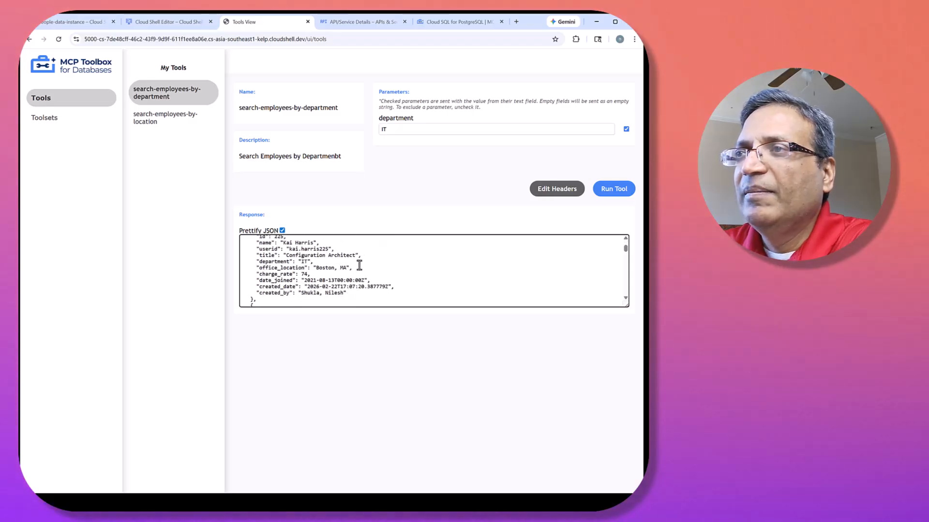
scroll(360, 266, "down", 3)
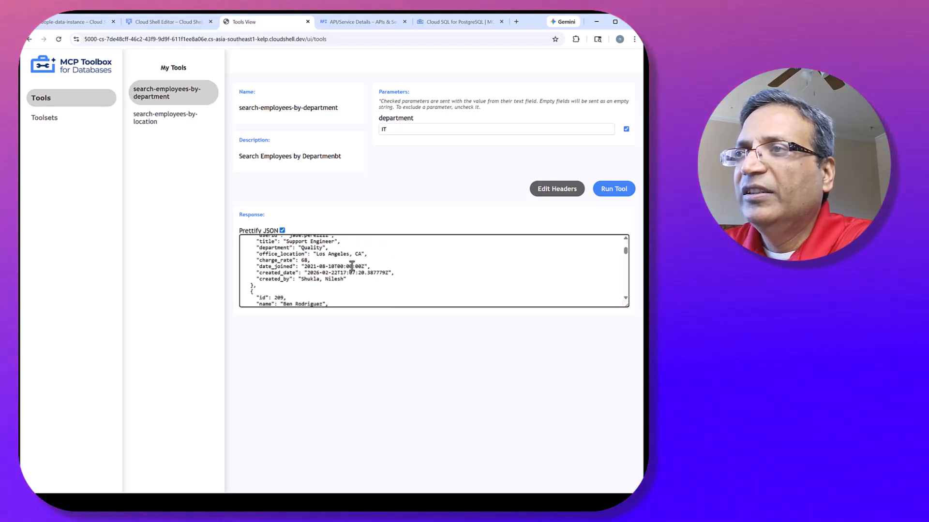
scroll(351, 267, "down", 4)
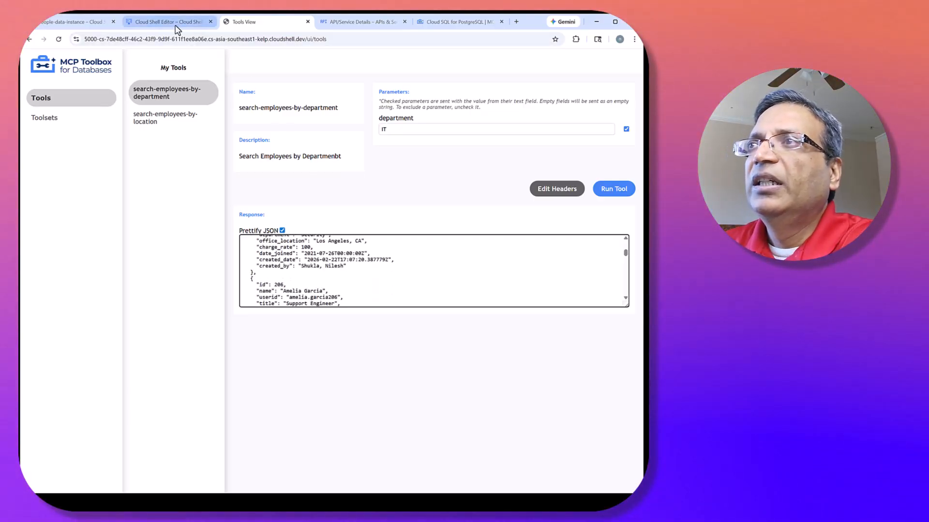
Rerun the department search with Finance and check the department values of the returned records.
double_click(417, 129)
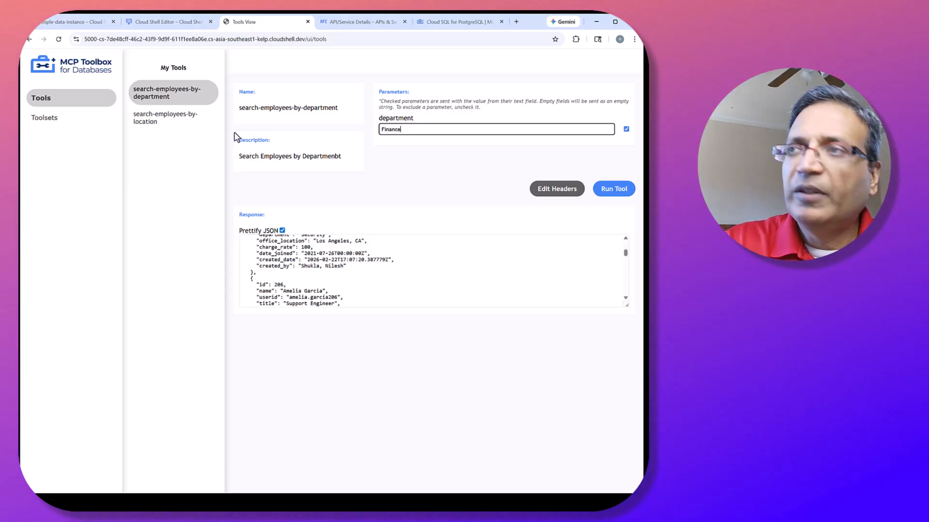
left_click(607, 193)
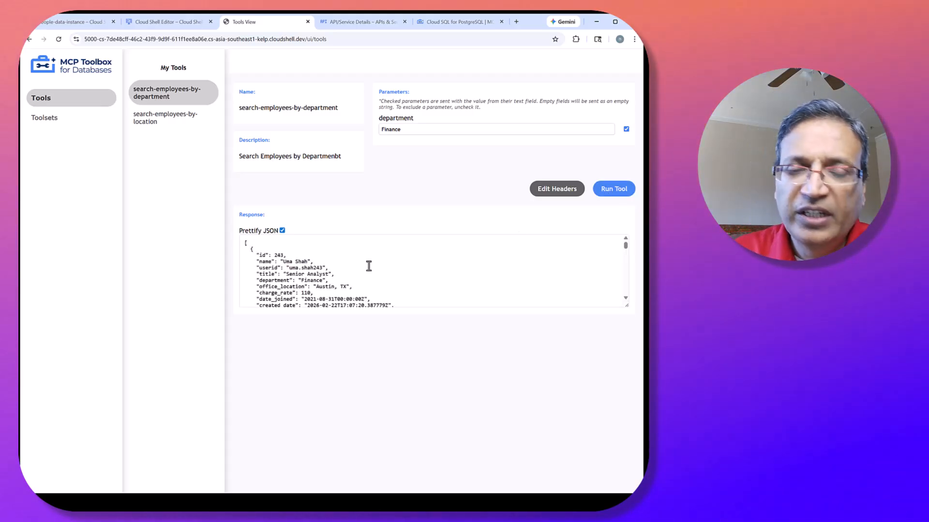
scroll(368, 266, "down", 1)
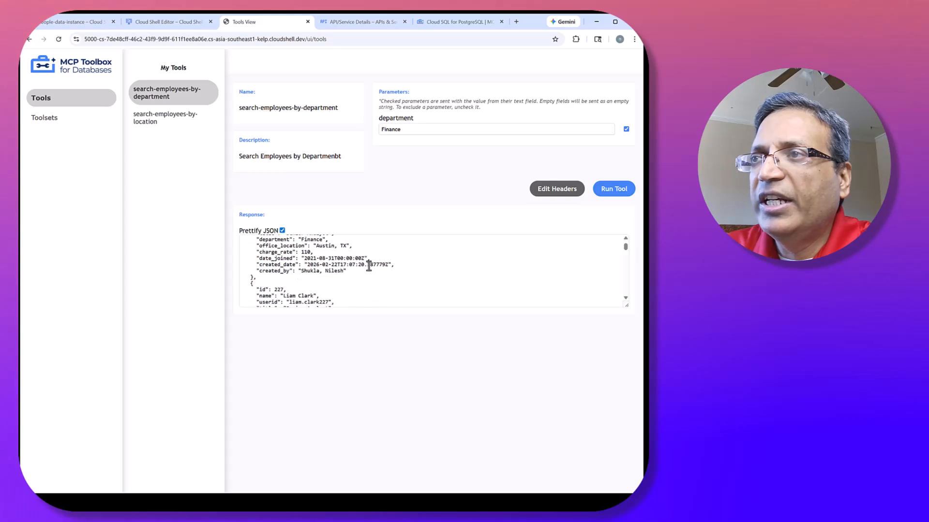
scroll(368, 266, "up", 2)
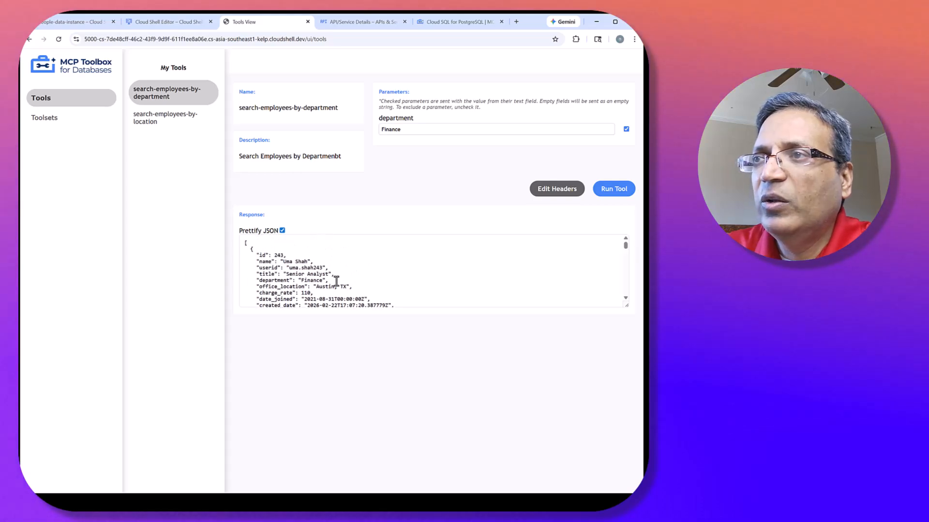
left_click_drag(336, 280, 225, 282)
scroll(392, 268, "down", 3)
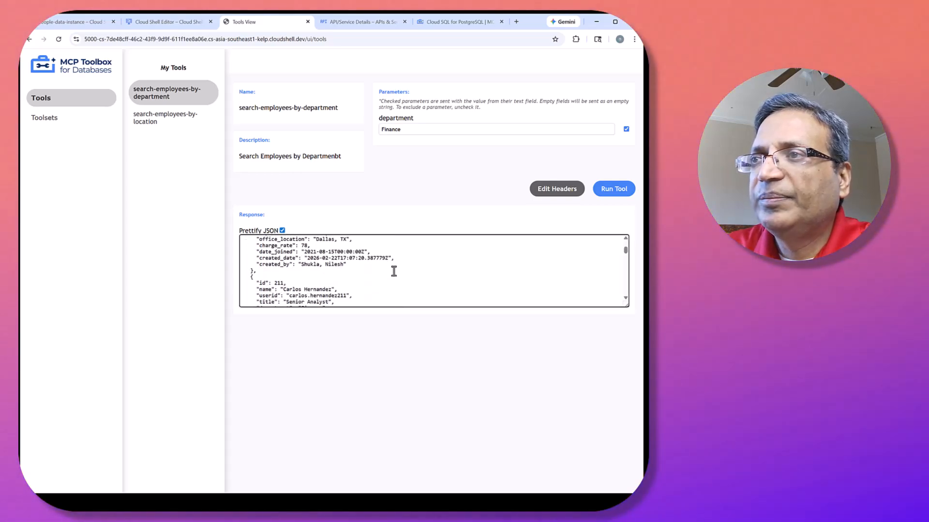
scroll(393, 272, "down", 2)
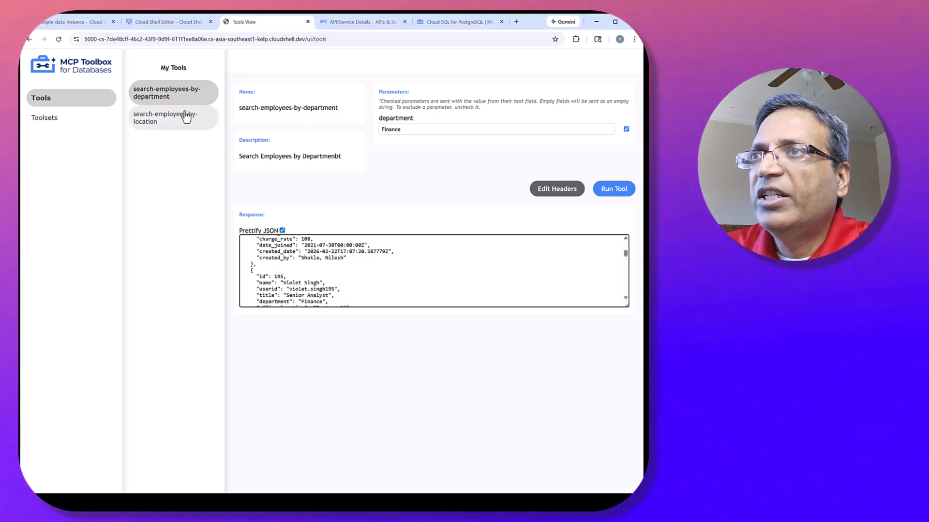
Run the search-employees-by-location tool with office_location set to "Dallas, TX" and review the returned records.
left_click(174, 121)
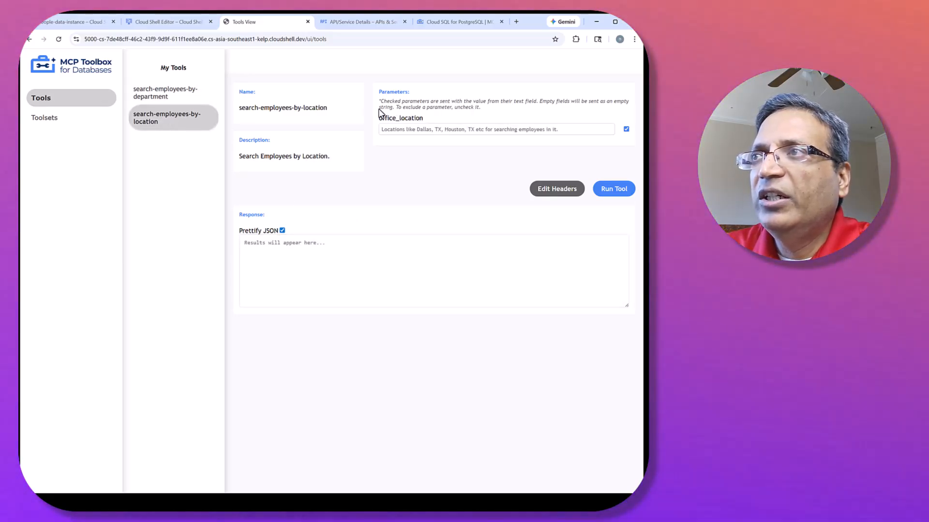
left_click(402, 129)
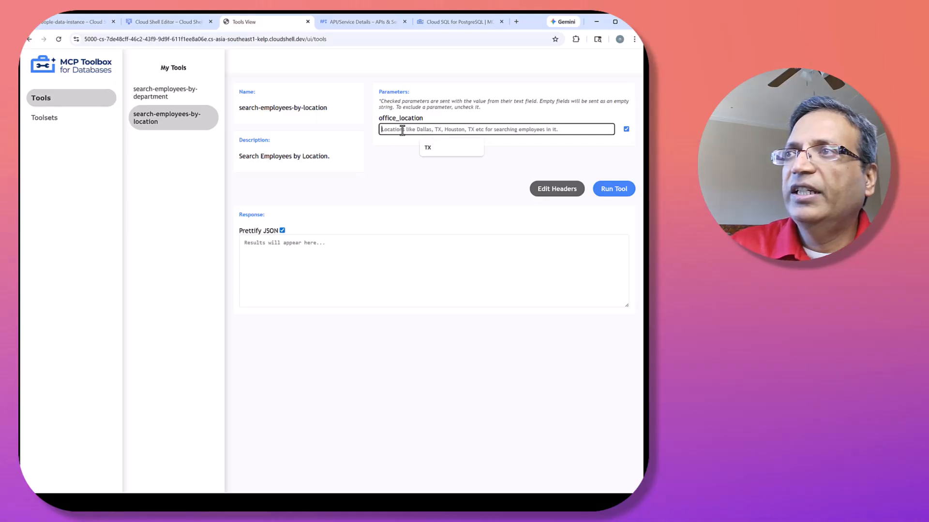
type("Dallas")
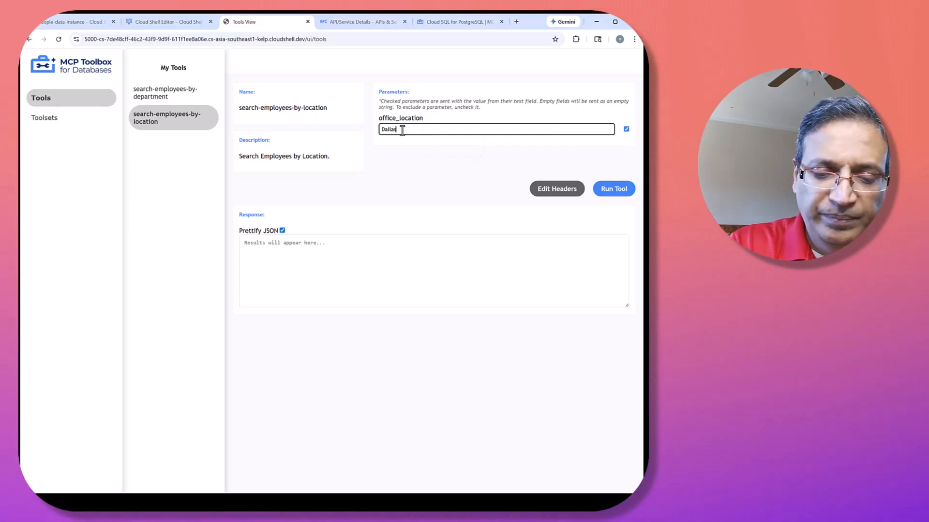
type(", TX")
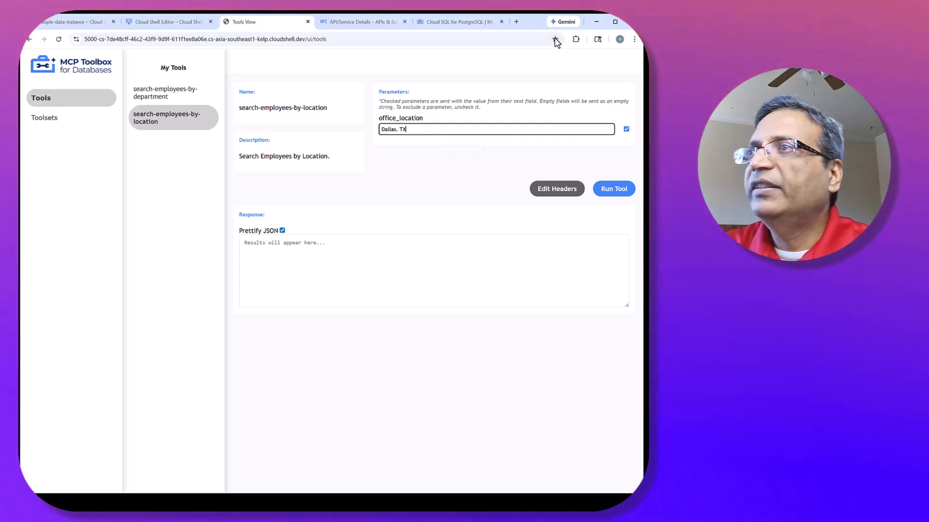
key("Left")
key("Left")
key("Left")
key("BackSpace")
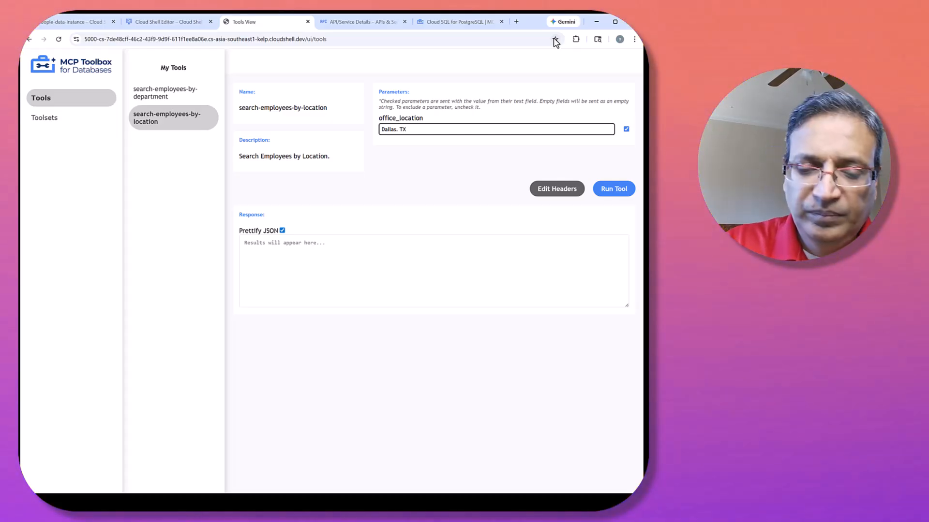
type(",")
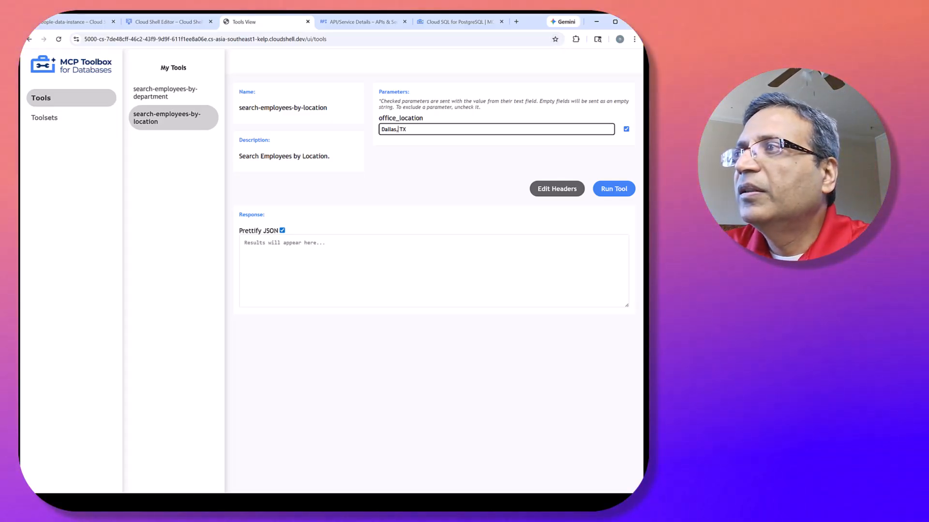
left_click(624, 189)
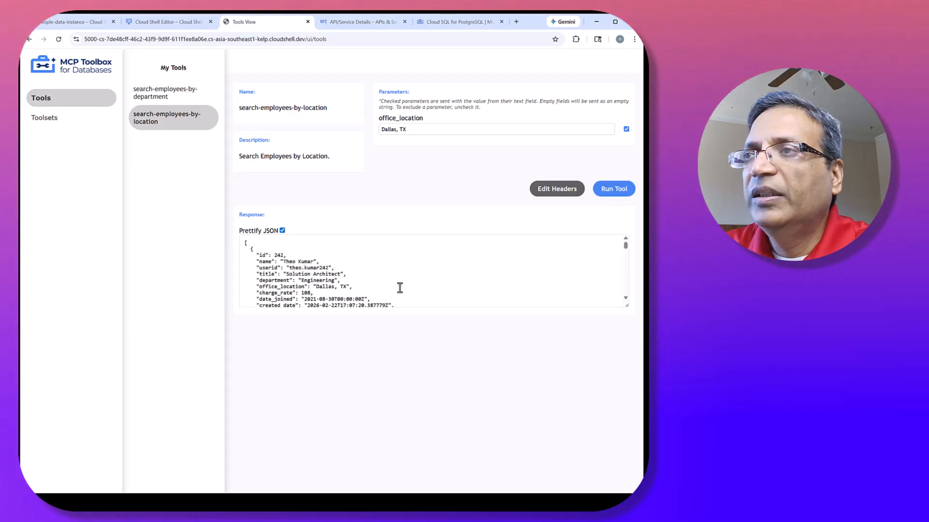
scroll(393, 282, "down", 5)
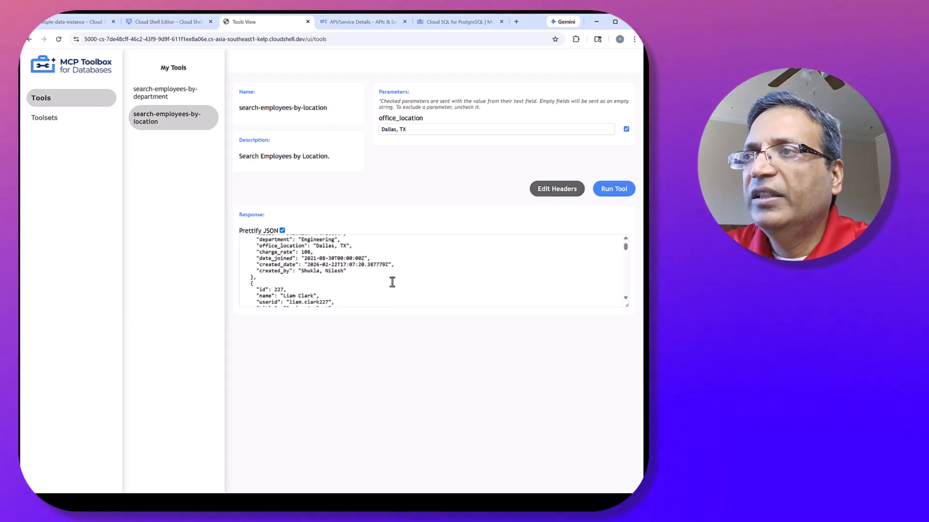
scroll(393, 282, "down", 2)
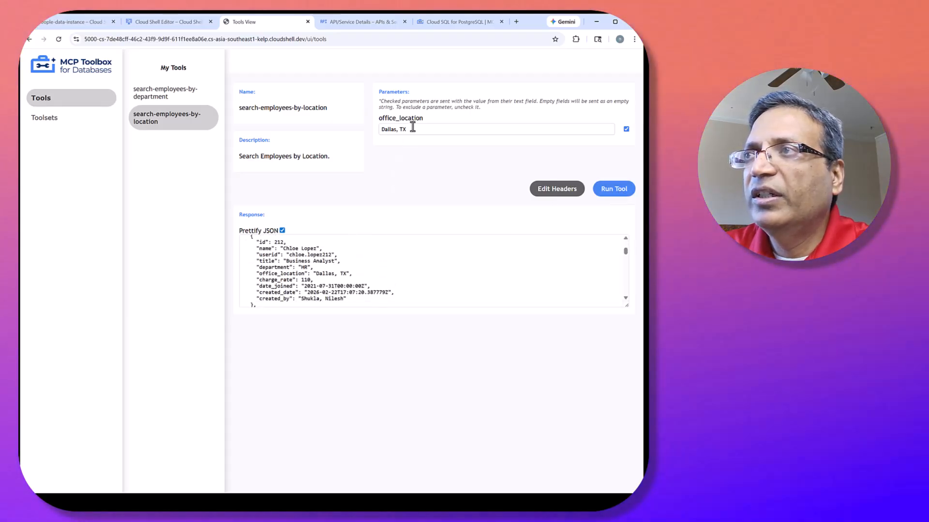
Shorten office_location to Dallas, rerun the location search and review the office locations in the response.
left_click(413, 128)
key("BackSpace")
key("BackSpace")
key("BackSpace")
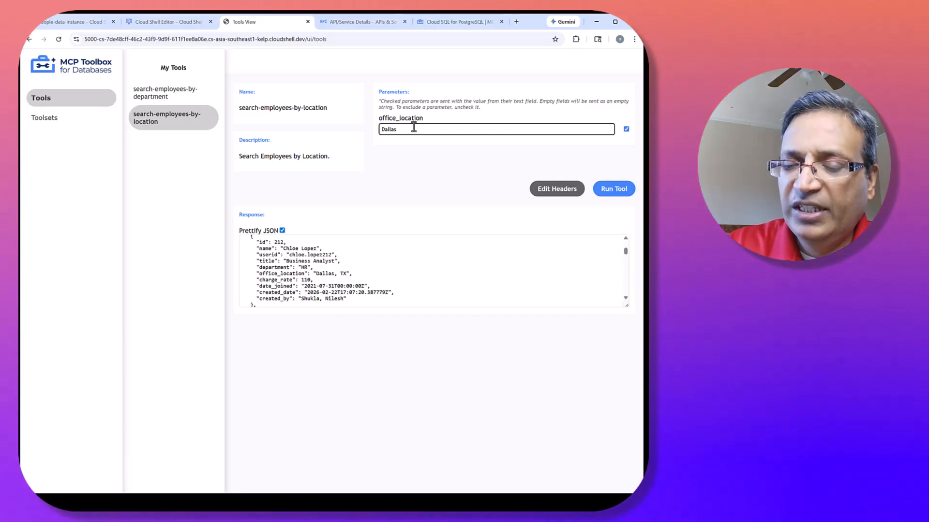
left_click(611, 189)
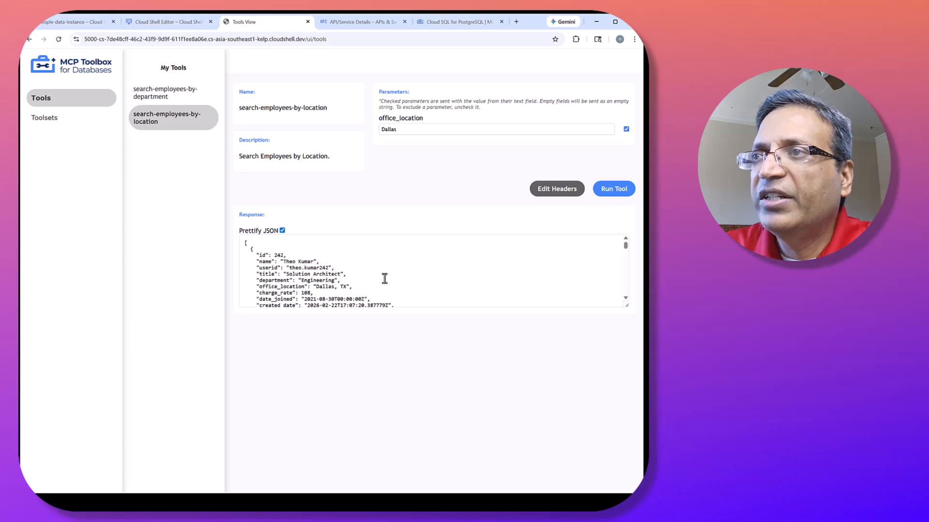
scroll(384, 279, "down", 5)
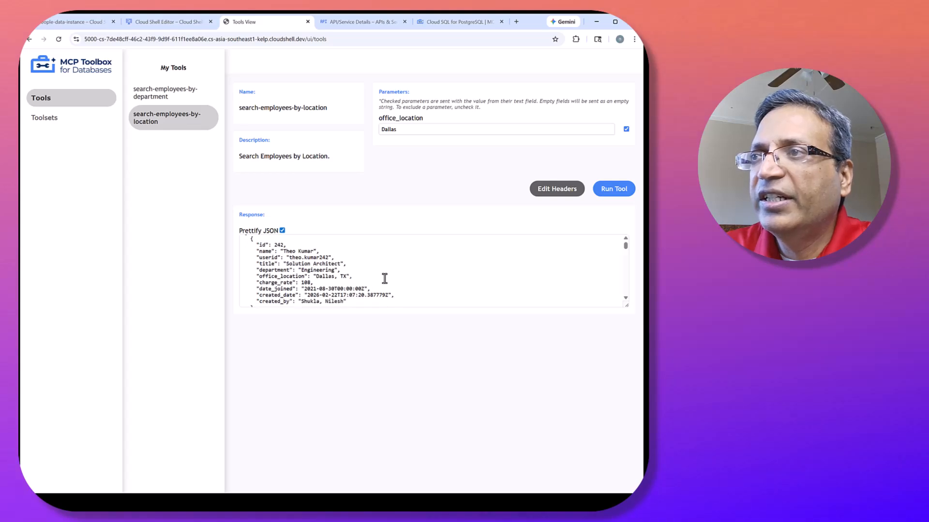
Run the location search for the whole state with office_location TX and review the cities in the response.
left_click(401, 133)
type("TX")
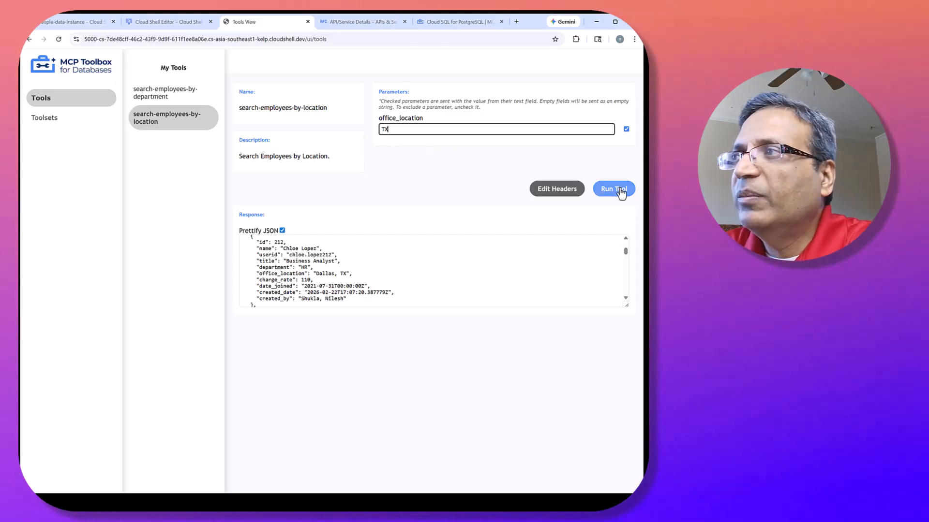
left_click(616, 188)
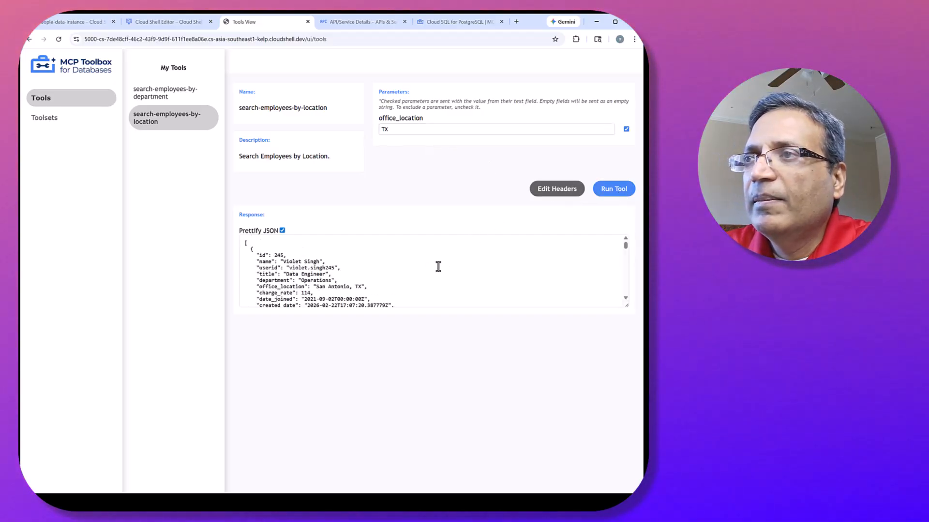
scroll(418, 274, "down", 3)
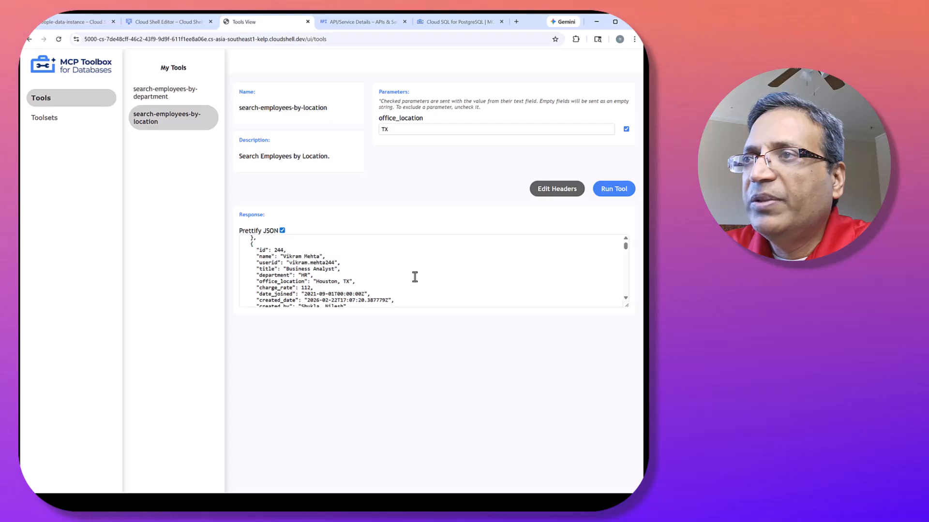
scroll(415, 276, "down", 3)
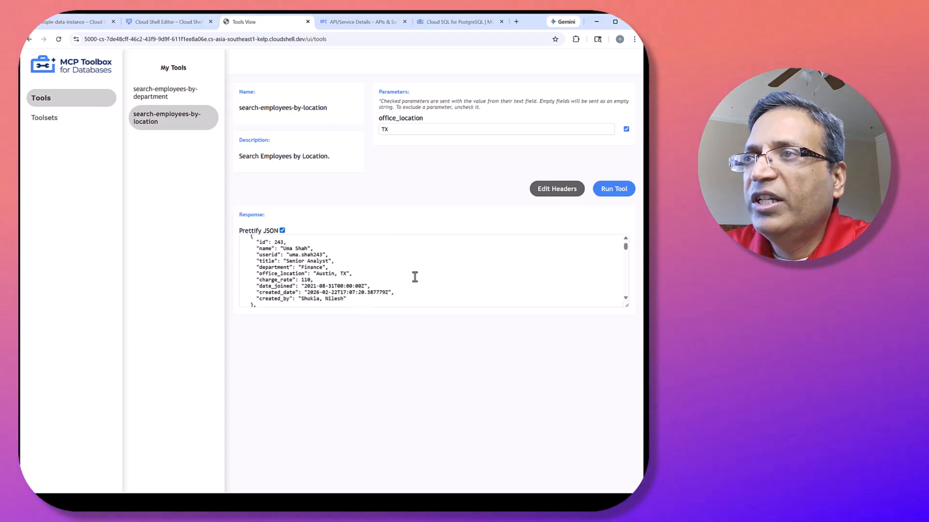
scroll(414, 277, "down", 3)
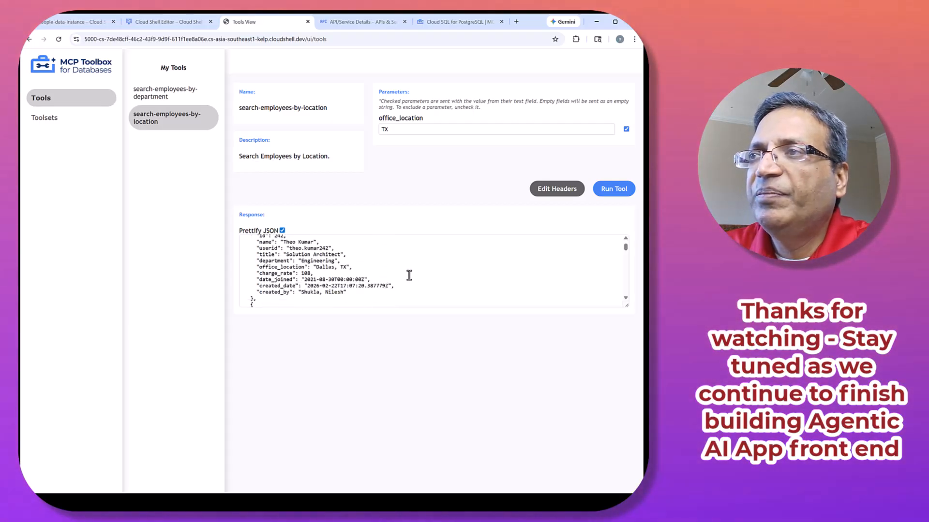